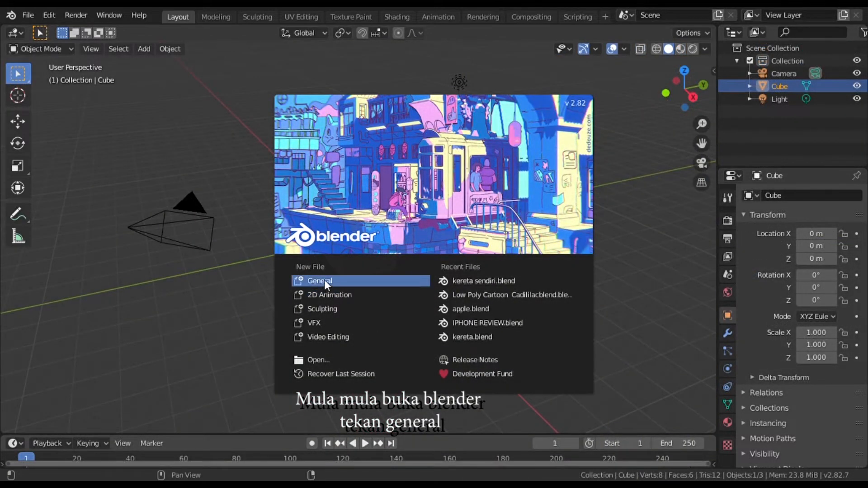
Step: Start a new General file and switch to the top orthographic view of the default cube
click(324, 280)
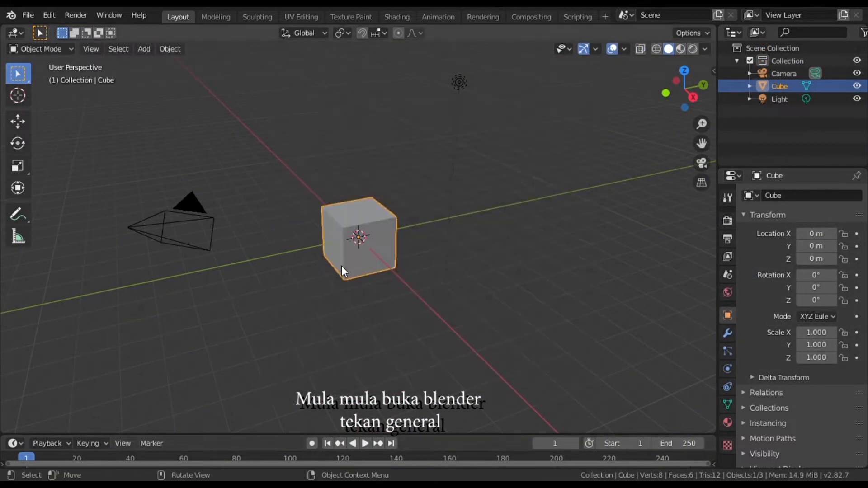
click(631, 102)
click(684, 70)
click(364, 239)
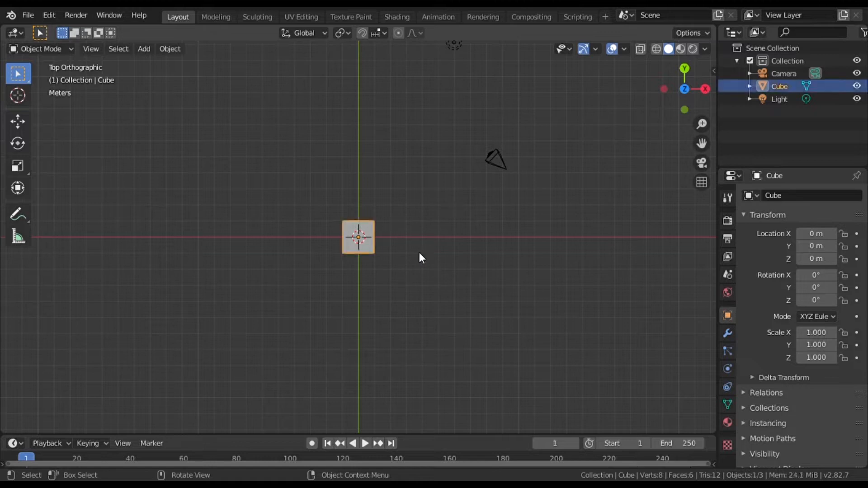
Step: Resize the default cube with a scale factor of 0.2 on X, Y and Z
key(s)
click(691, 272)
click(171, 366)
text(0)
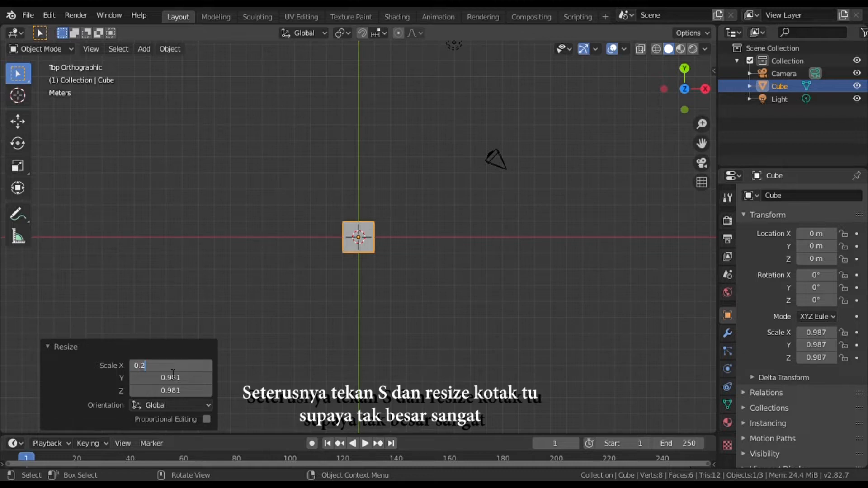
text(.2)
key(Return)
click(176, 378)
text(0)
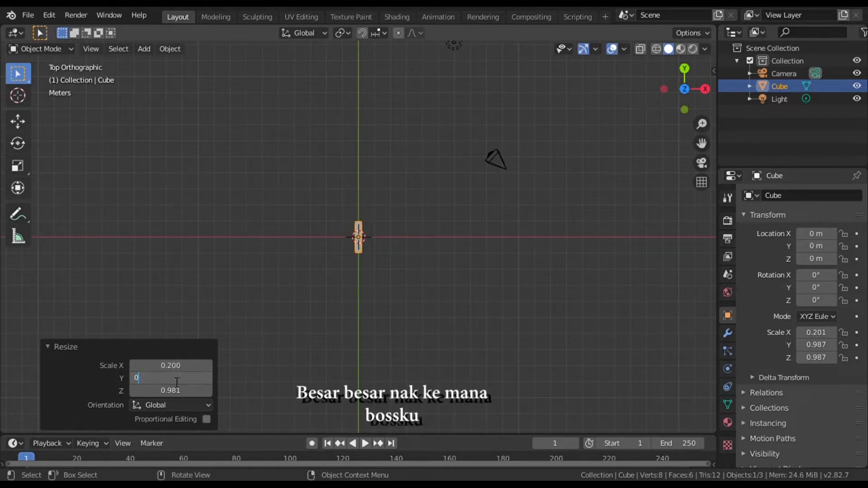
text(.2)
key(Return)
click(172, 390)
text(0.2)
key(Return)
click(414, 303)
Step: Add a Bezier circle curve with a 1 m radius at the world origin
scroll(413, 305, up, 3)
scroll(411, 305, up, 8)
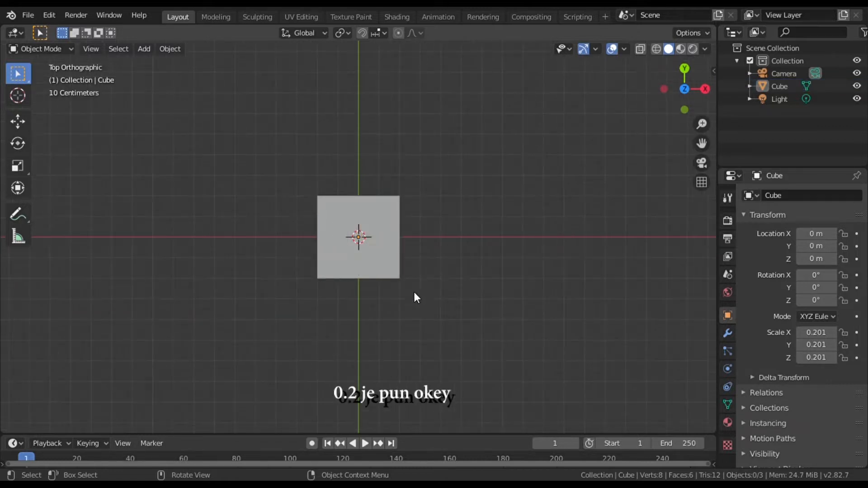
scroll(414, 292, down, 4)
scroll(416, 293, down, 4)
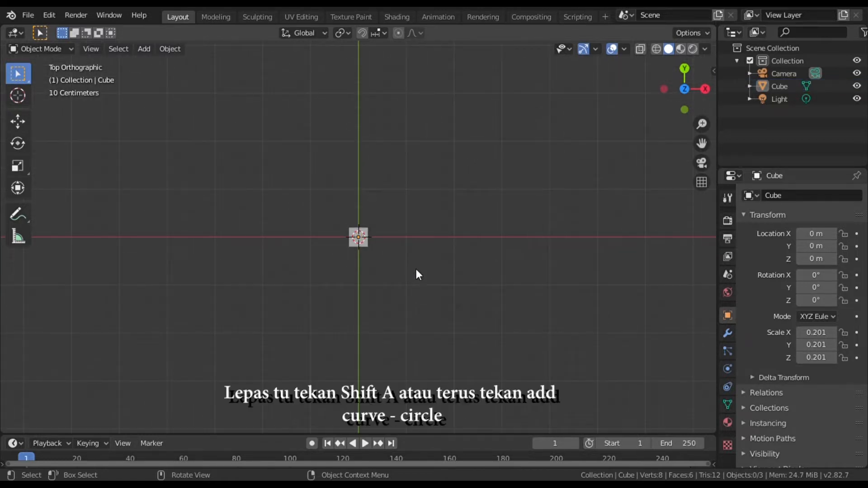
click(139, 48)
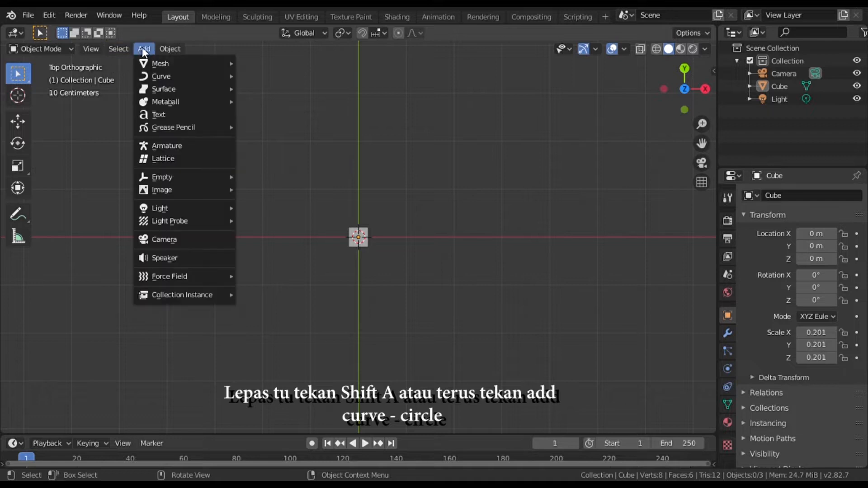
mouse_move(206, 76)
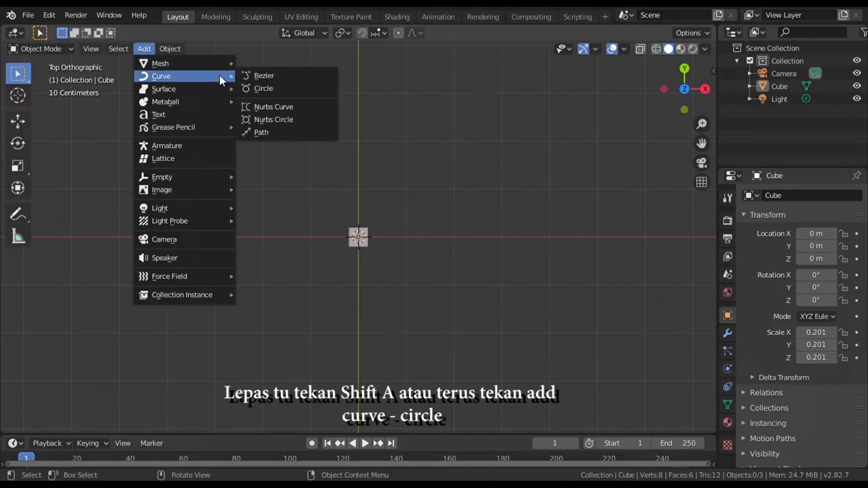
click(283, 94)
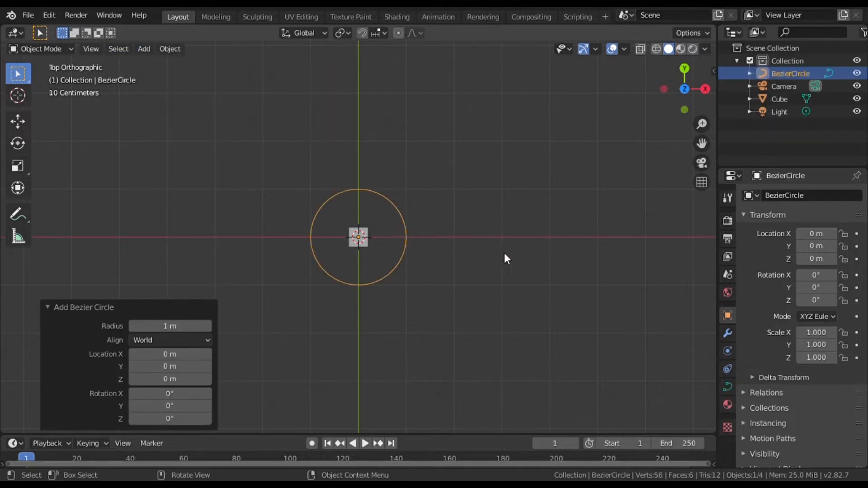
click(501, 267)
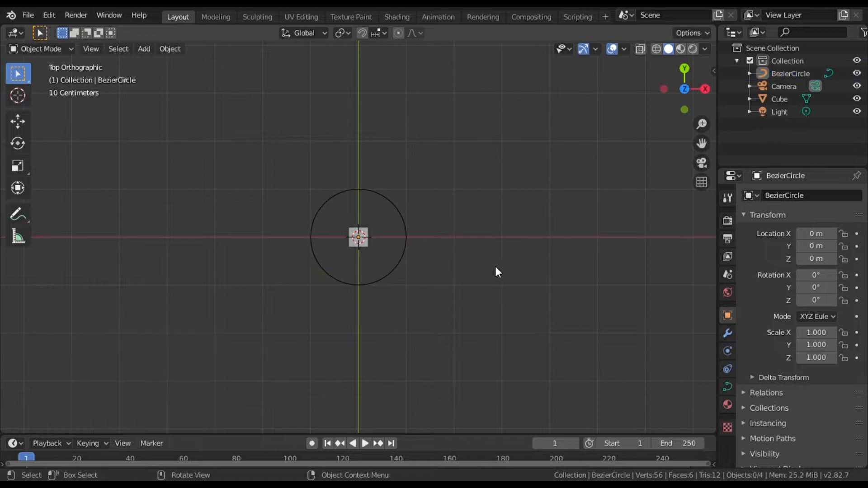
Step: Enlarge the Bezier circle around the cube to a scale of about 3.27 on all axes
click(400, 264)
scroll(500, 232, up, 9)
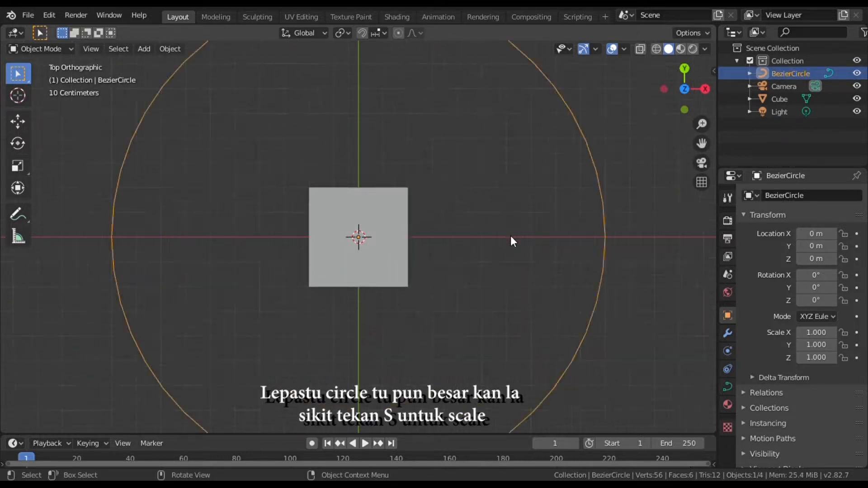
scroll(511, 239, down, 7)
key(s)
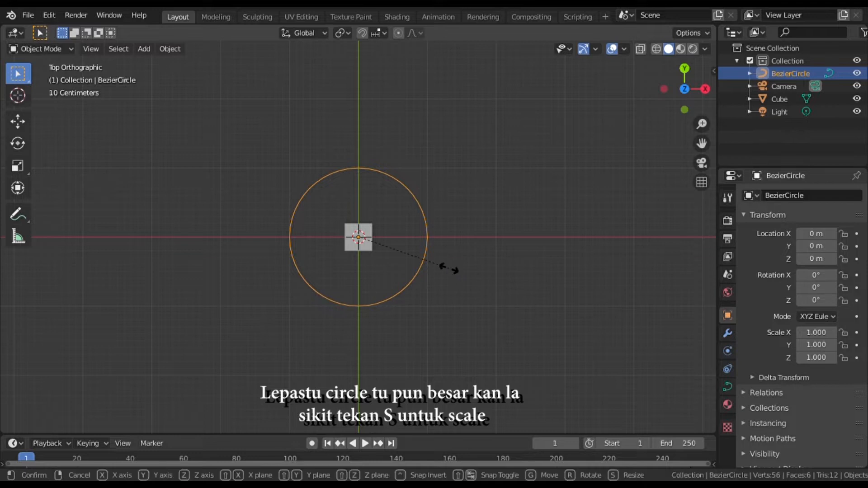
click(515, 277)
middle_drag(515, 276, 524, 188)
scroll(524, 189, down, 10)
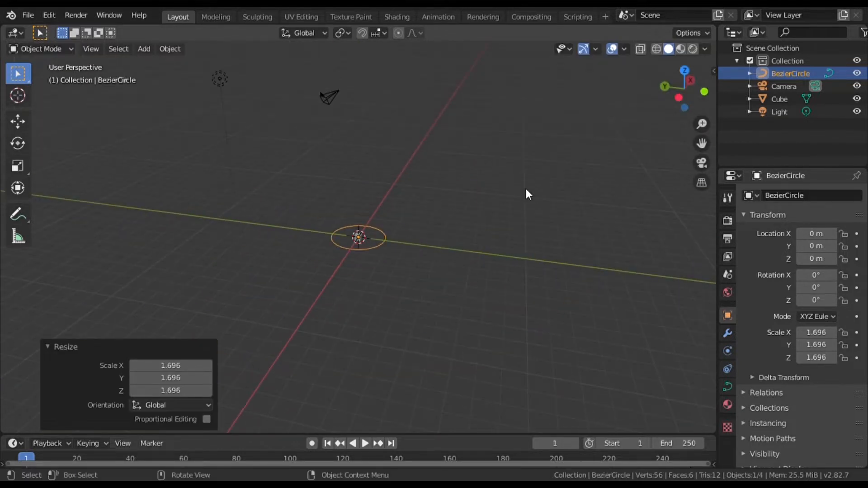
drag(684, 90, 647, 87)
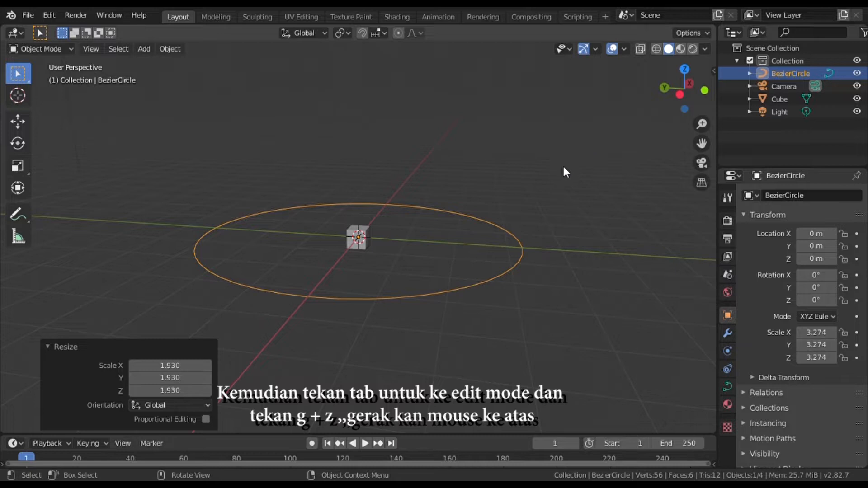
Step: In Edit Mode, raise the circle's control point on the negative Y side about 2 m along Z, then return to Object Mode
key(Tab)
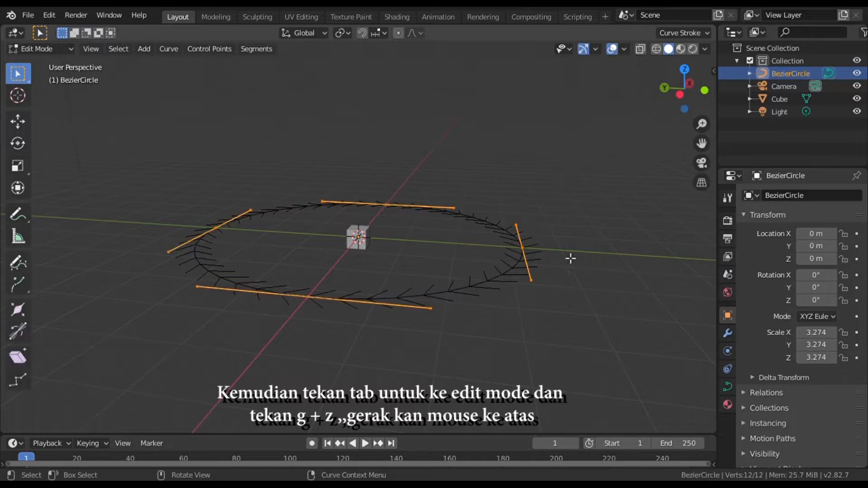
click(518, 248)
key(z)
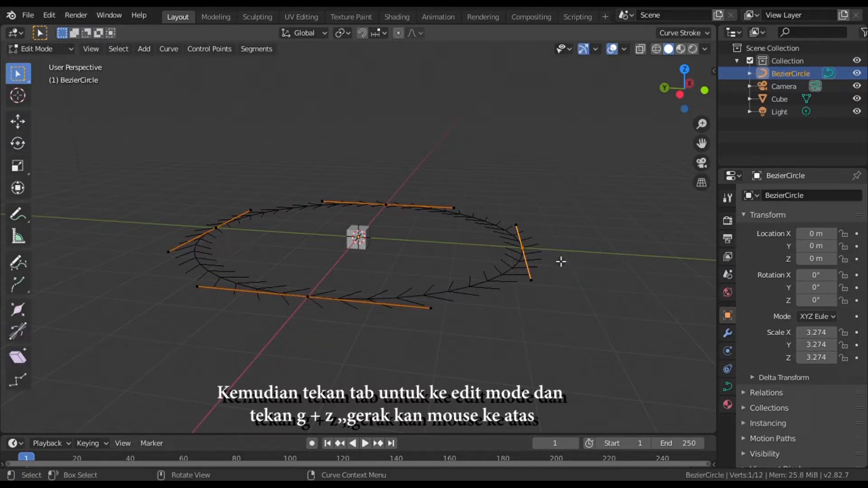
key(g)
key(z)
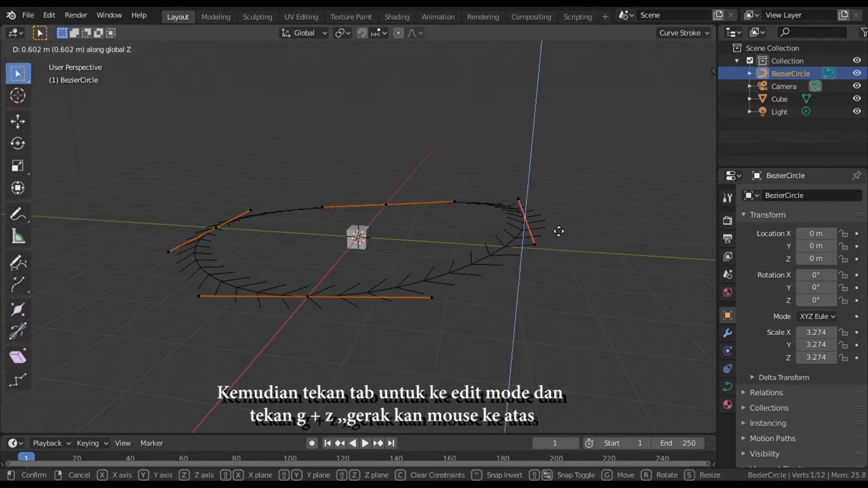
click(542, 156)
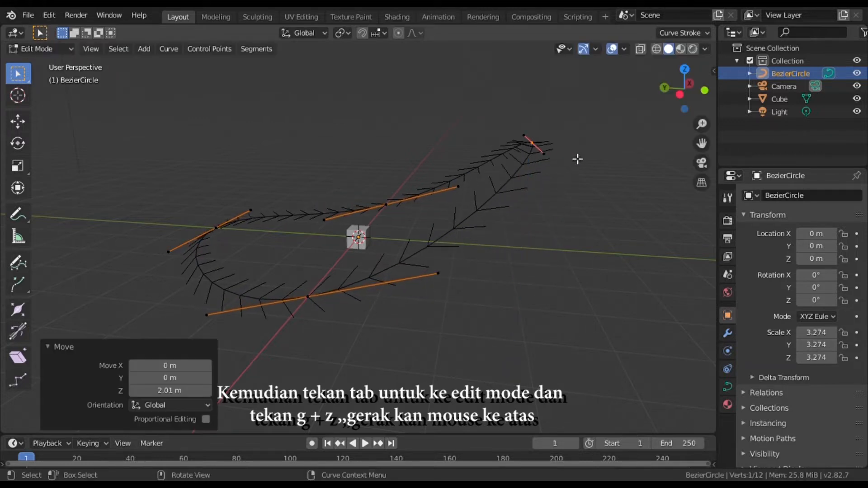
key(Tab)
click(552, 155)
Step: Lower the raised control point of the curve by about 0.79 m along Z in Edit Mode
middle_drag(552, 154, 492, 161)
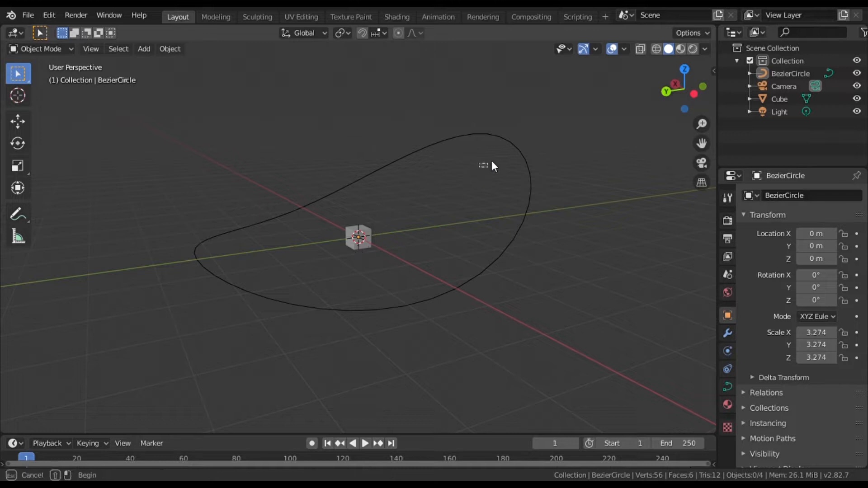
click(524, 151)
key(Tab)
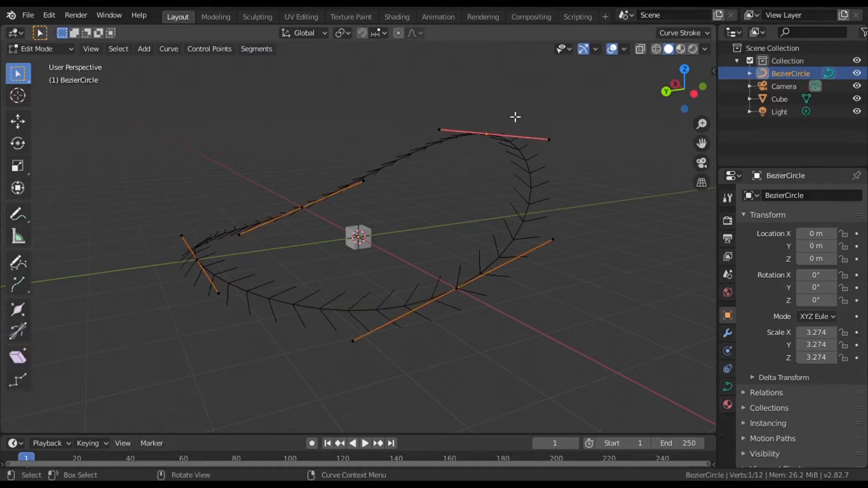
click(487, 135)
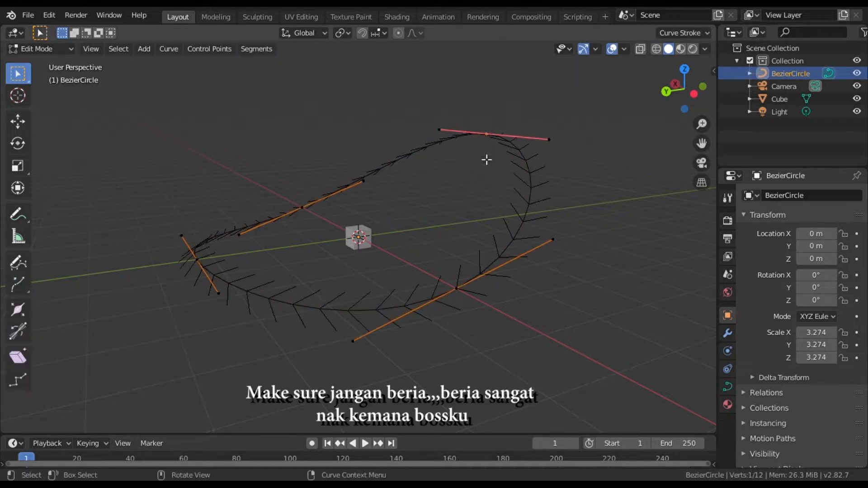
key(g)
key(z)
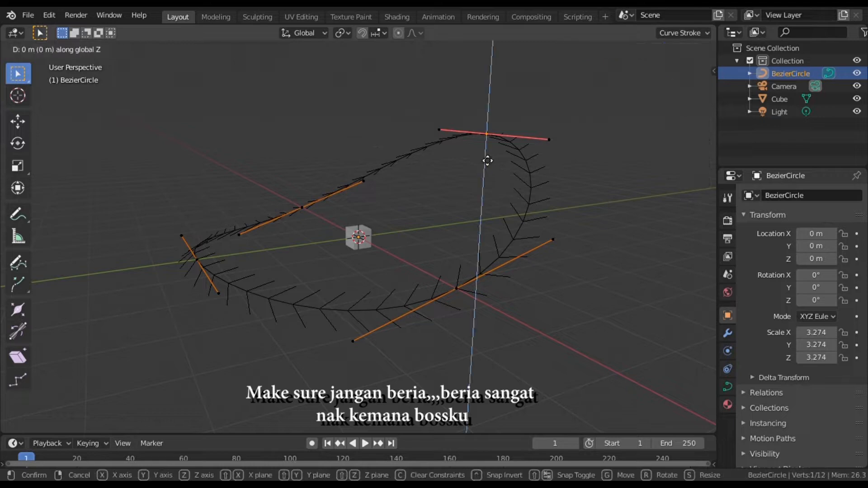
click(487, 196)
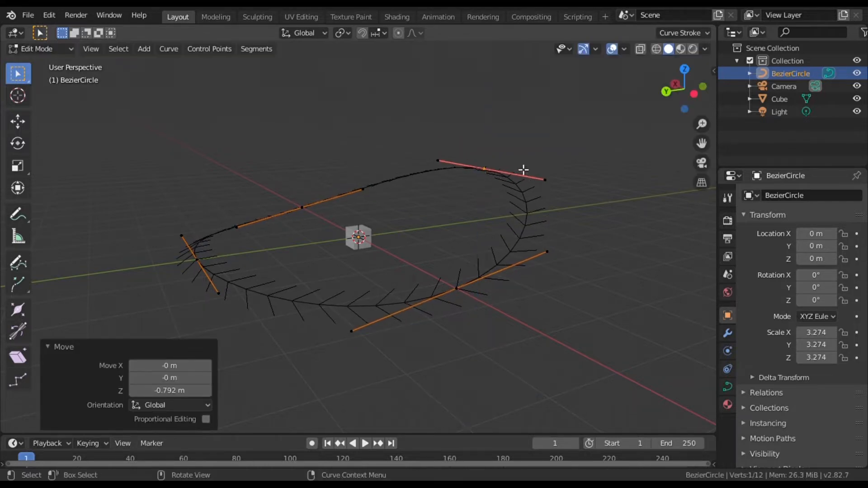
click(535, 171)
Step: Add a Follow Path constraint to the cube with the BezierCircle as its target
drag(684, 98, 520, 122)
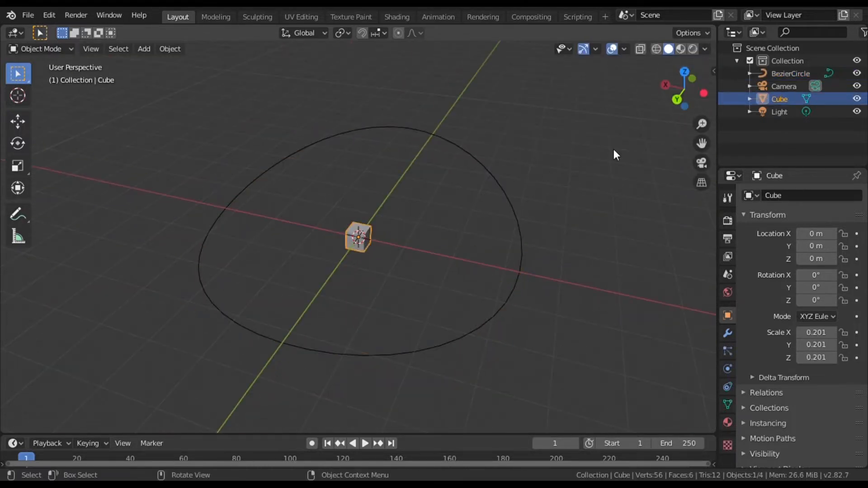
drag(684, 88, 650, 63)
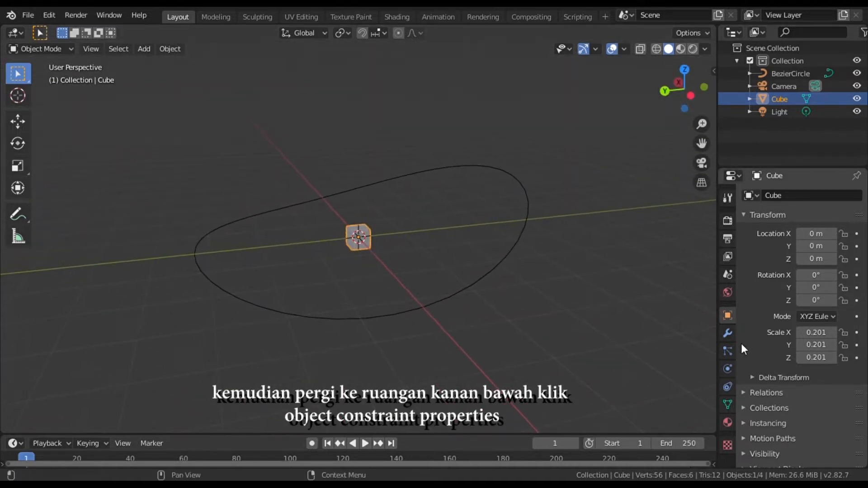
click(726, 371)
click(727, 386)
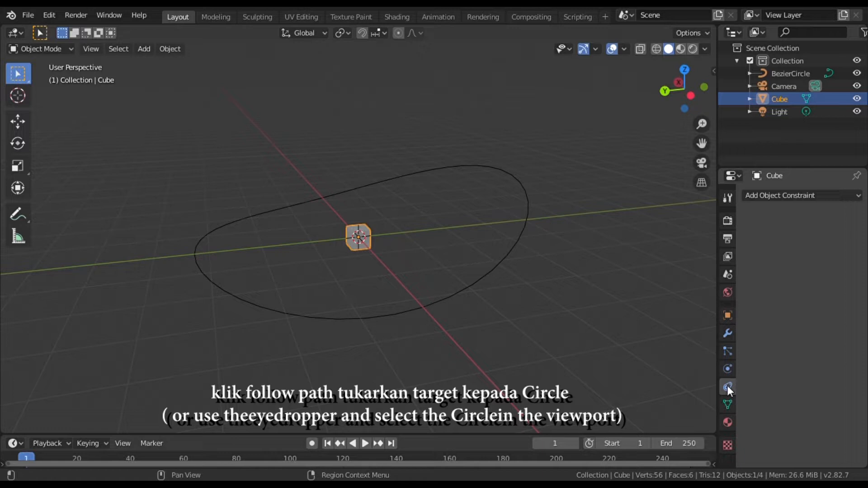
click(780, 194)
click(806, 279)
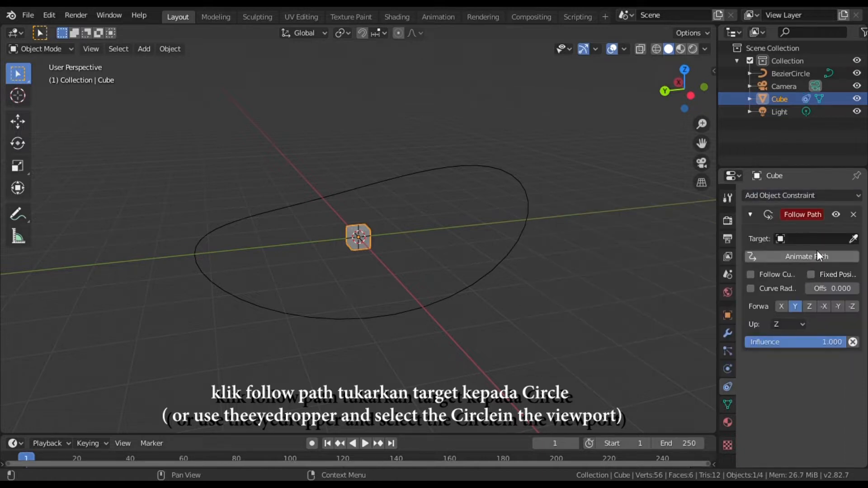
click(852, 239)
click(534, 204)
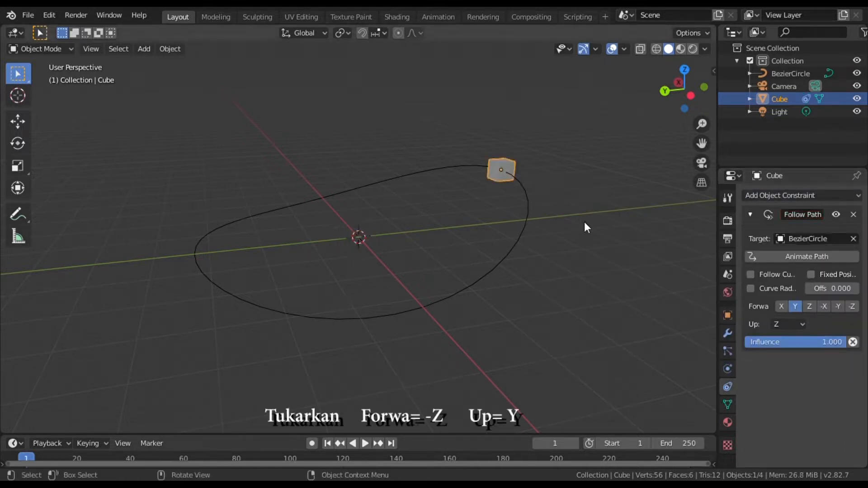
Step: Set the cube's Follow Path constraint to forward axis -Z and up axis Y
click(850, 306)
click(796, 324)
click(783, 353)
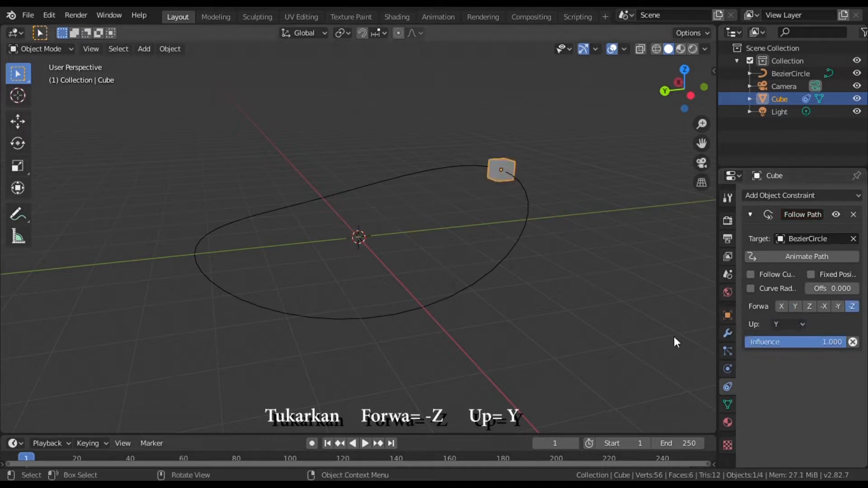
click(632, 313)
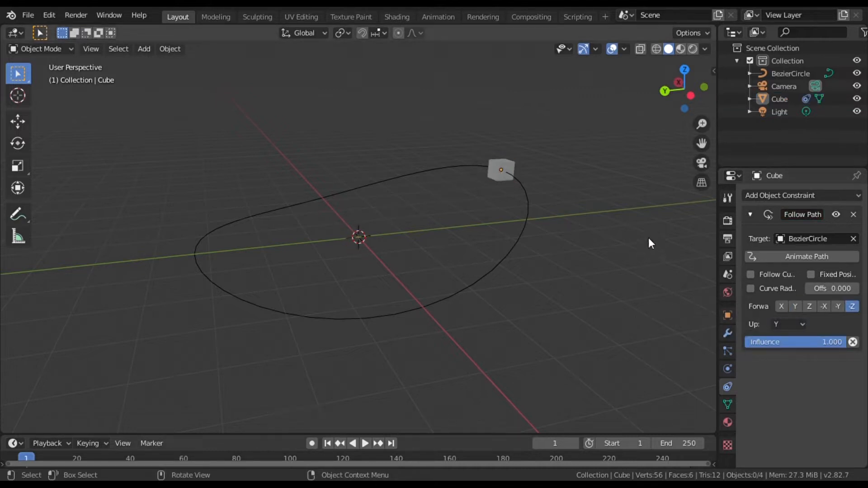
Step: Duplicate the cube on the curve without moving the copy
middle_drag(556, 304, 539, 170)
click(524, 177)
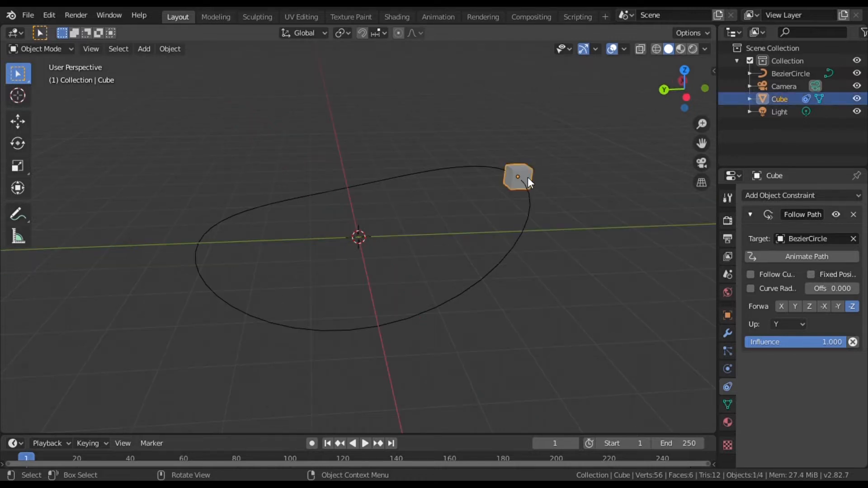
key(shift+d)
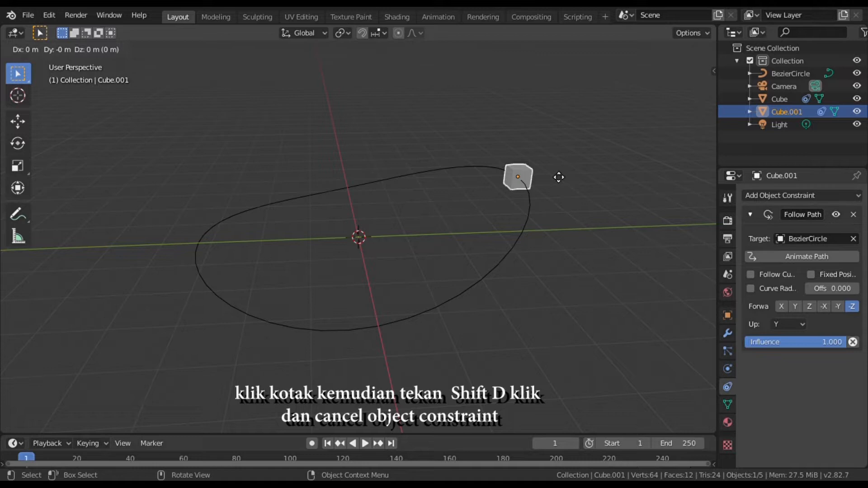
click(558, 177)
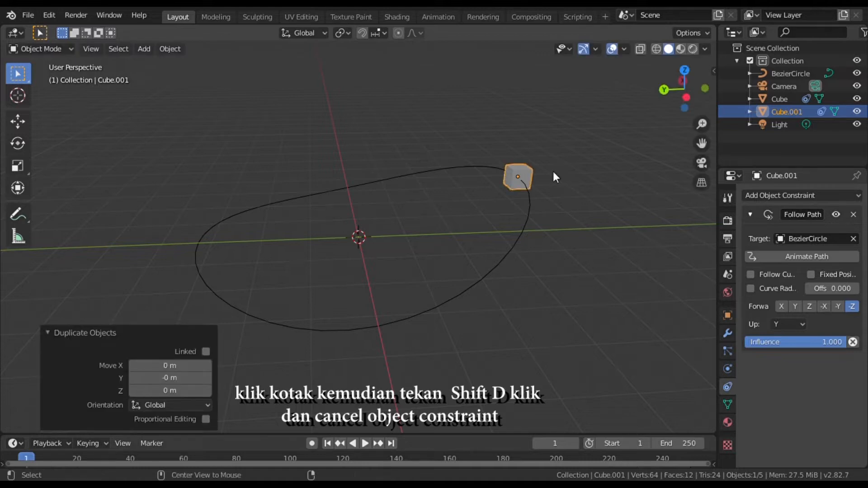
Step: Clear the duplicate cube's location and remove its Follow Path constraint
key(alt+g)
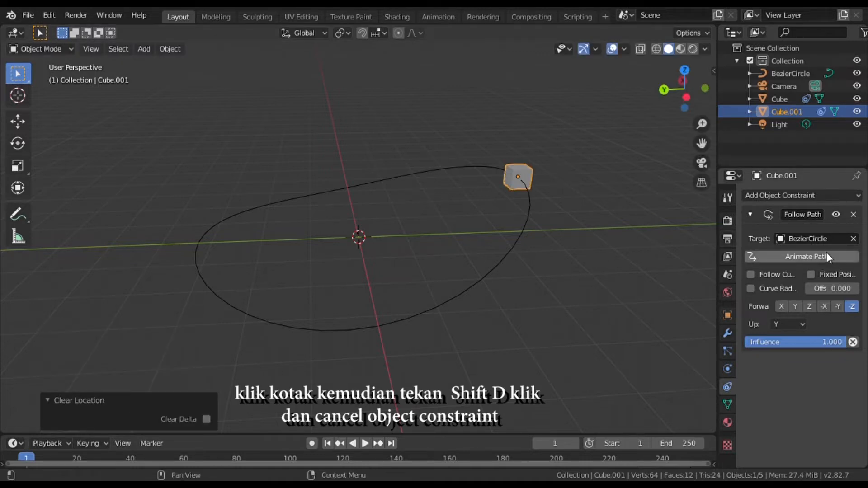
click(852, 214)
click(444, 233)
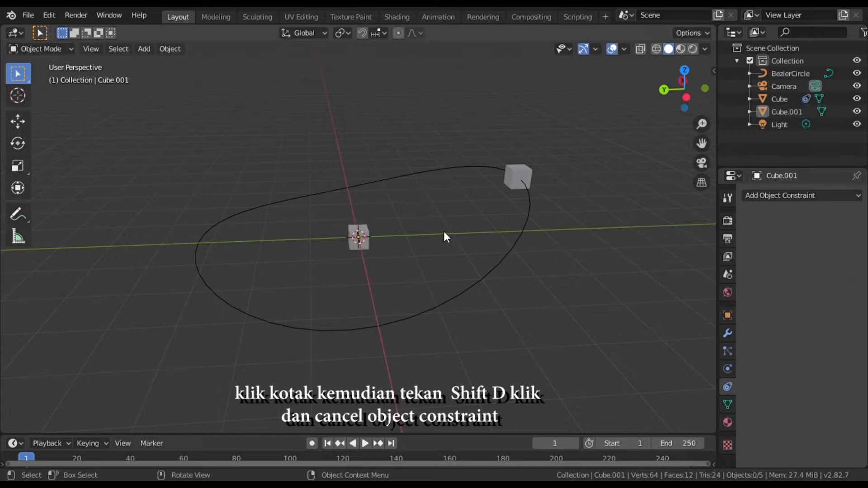
Step: Add a Follow Path constraint to the duplicate cube at the origin with the BezierCircle as its target
drag(677, 104, 586, 147)
click(364, 239)
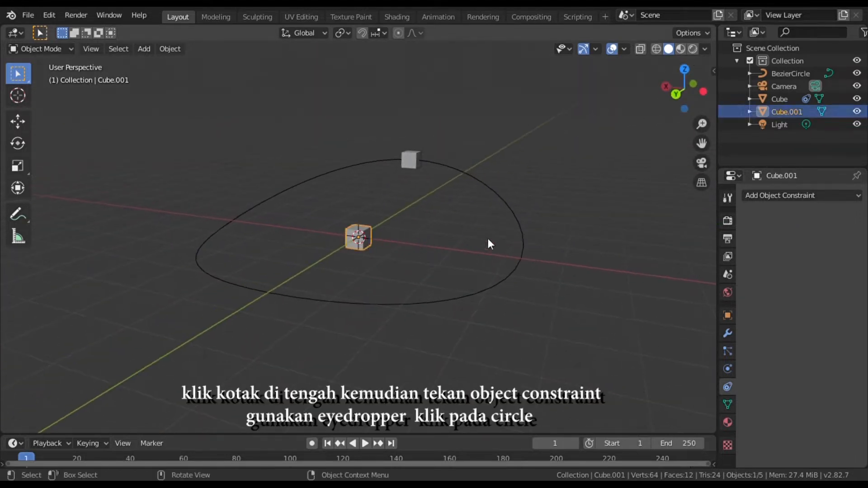
click(831, 195)
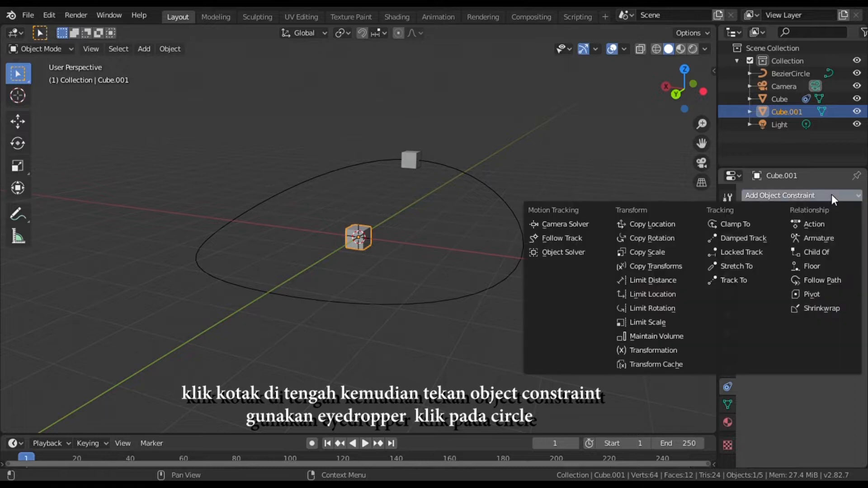
click(826, 278)
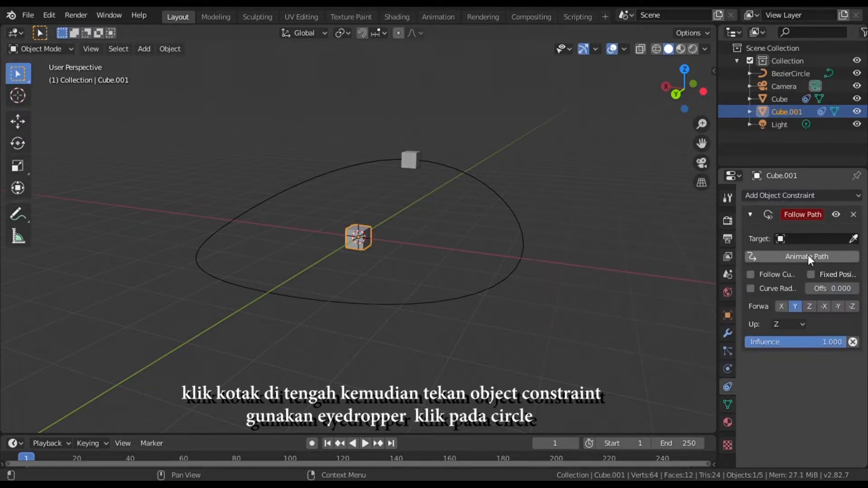
click(852, 239)
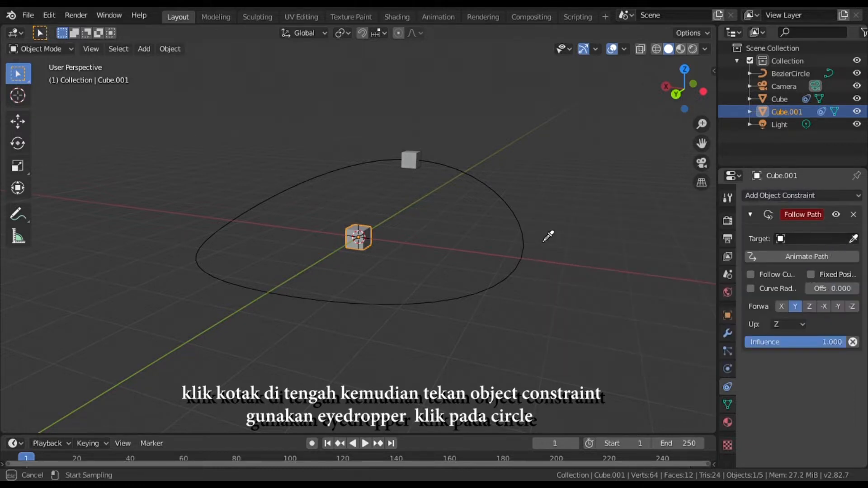
click(516, 213)
Step: Set the second cube's Follow Path constraint to forward axis -Z and up axis Y
click(850, 309)
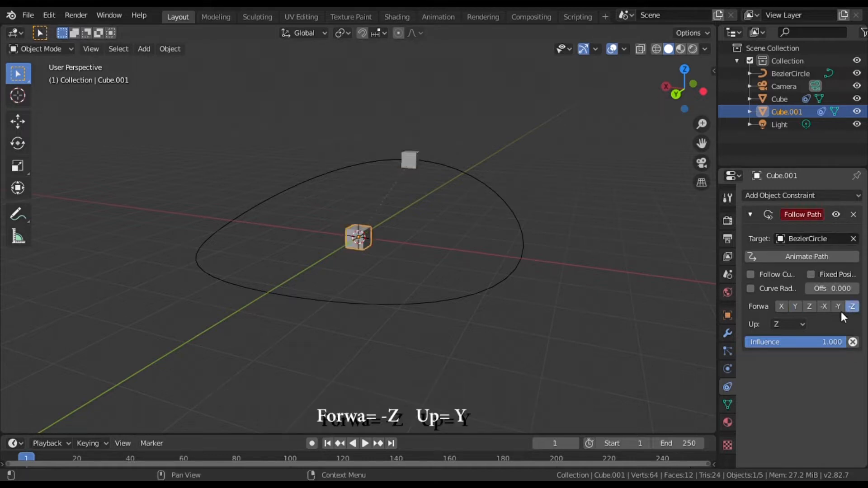
click(798, 324)
click(776, 353)
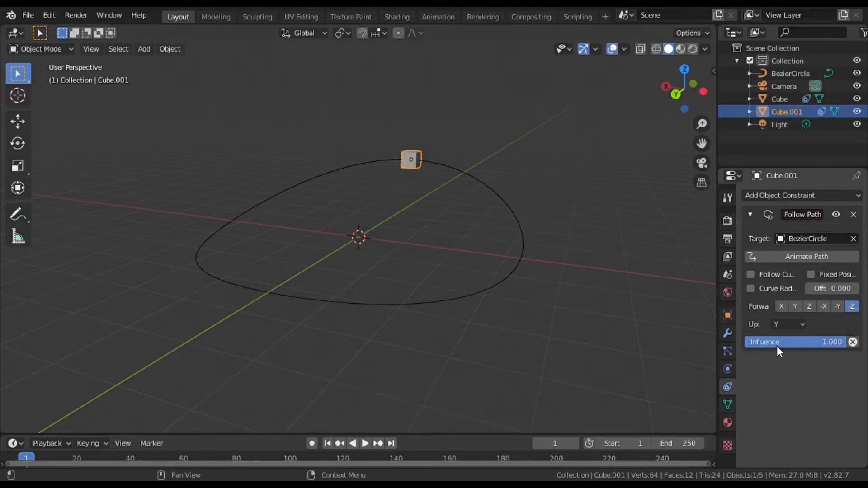
Step: Set the second cube's Follow Path offset to -2.5 and deselect the cube
click(844, 290)
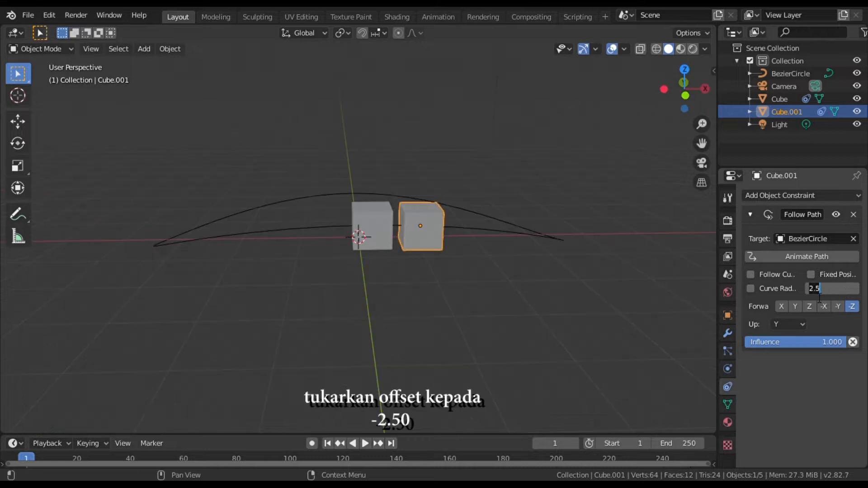
key(Home)
text(-)
key(Return)
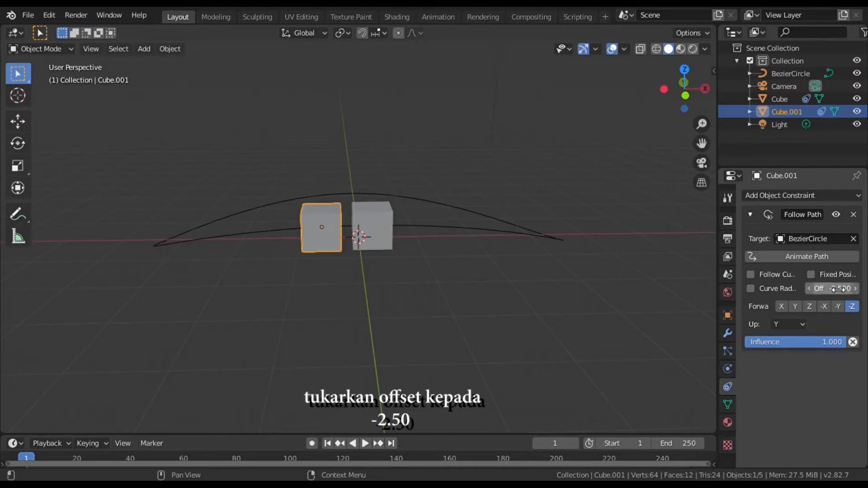
click(617, 268)
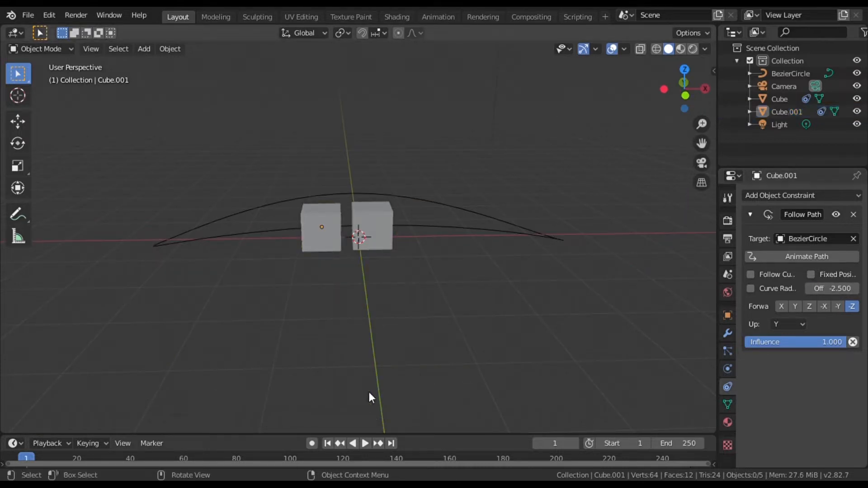
Step: Duplicate the second cube on the curve and leave the copy in place
drag(663, 107, 530, 124)
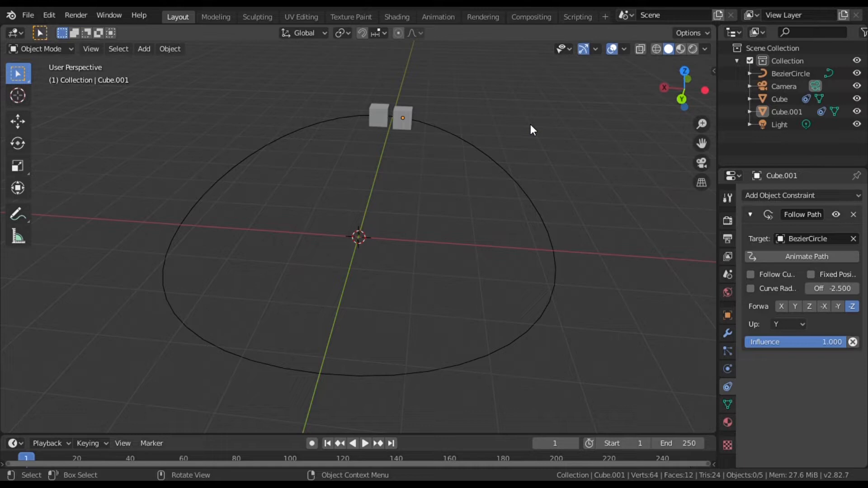
click(401, 125)
key(shift+d)
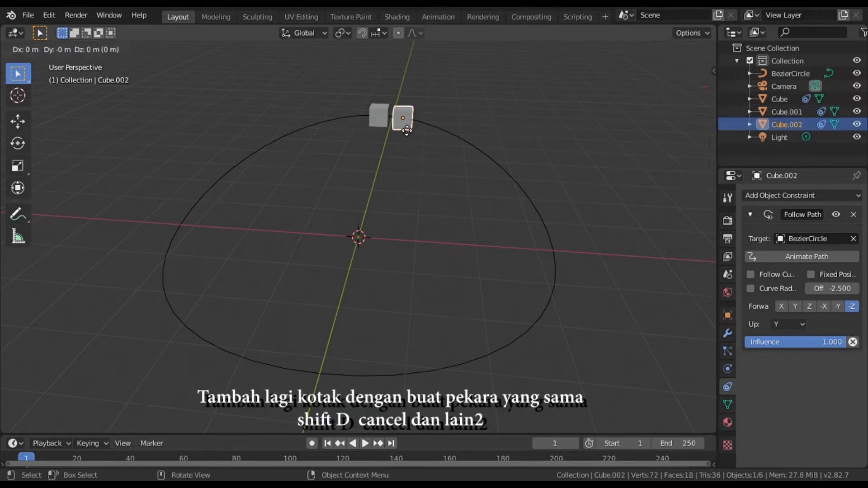
right_click(406, 130)
Step: Clear the new copy's location and remove its inherited Follow Path constraint
key(alt+g)
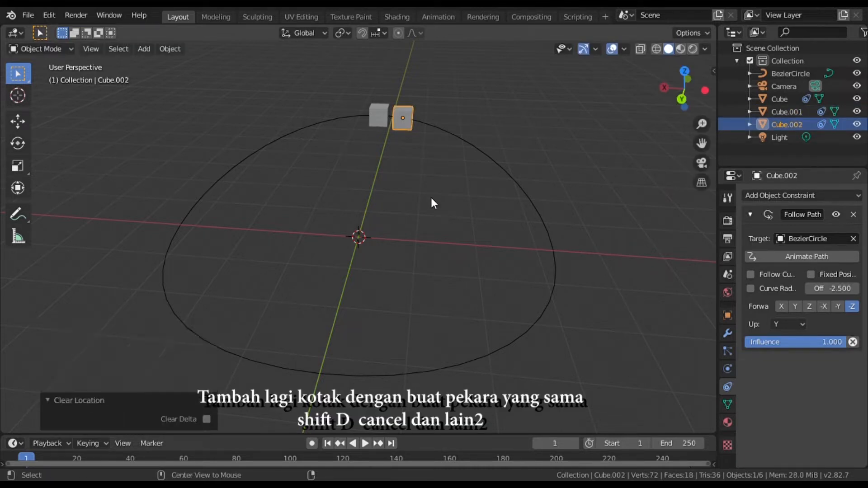
click(853, 214)
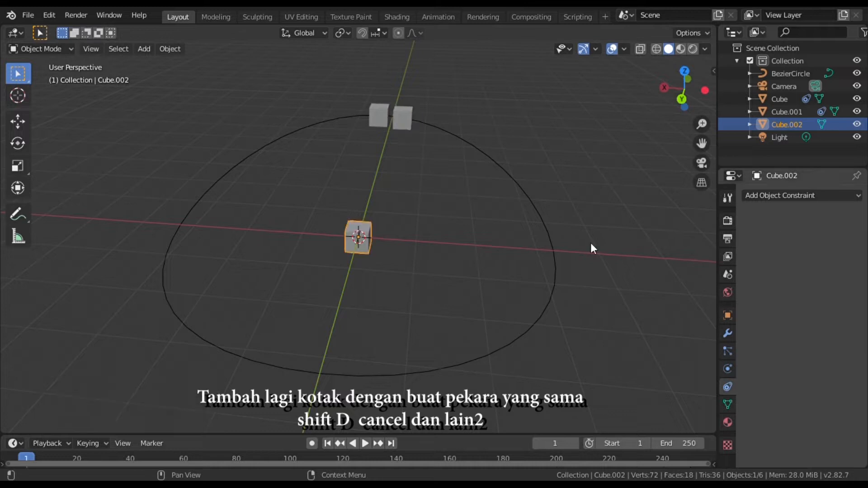
click(419, 239)
Step: Add a Follow Path constraint to the third cube at the origin, targeting the BezierCircle
click(367, 233)
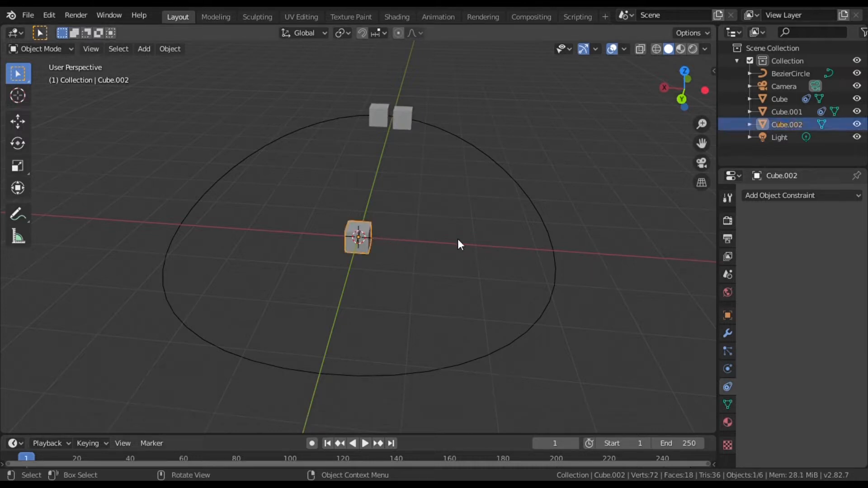
click(781, 195)
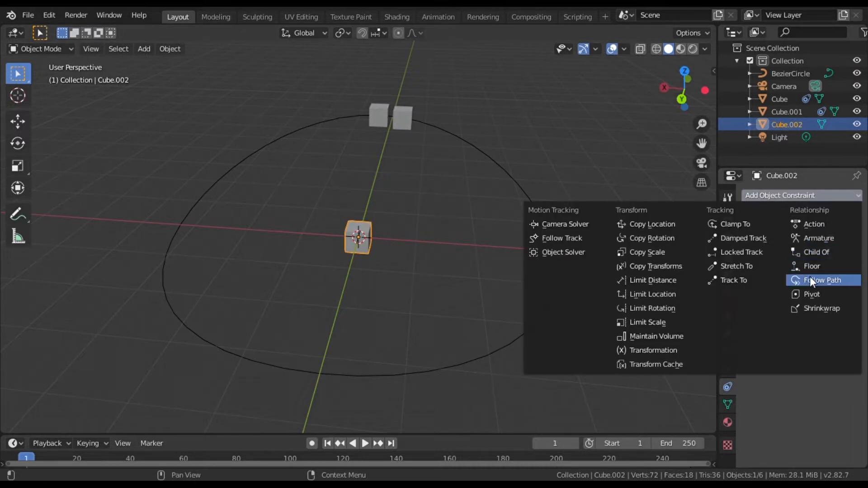
click(810, 276)
click(853, 240)
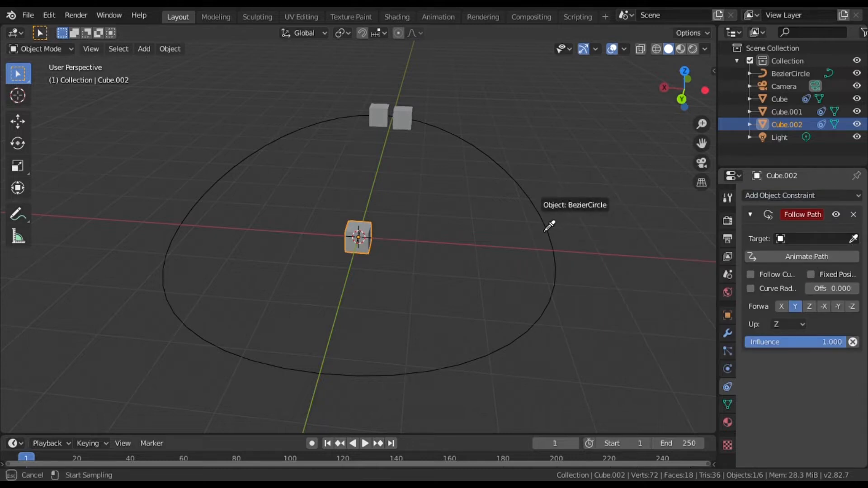
click(548, 226)
Step: Set the third cube's Follow Path offset to -5 and deselect the cube
click(845, 289)
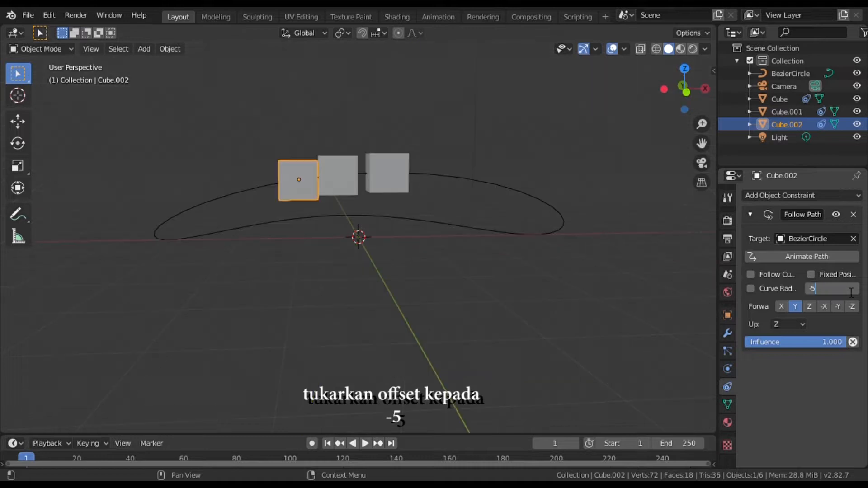
key(Return)
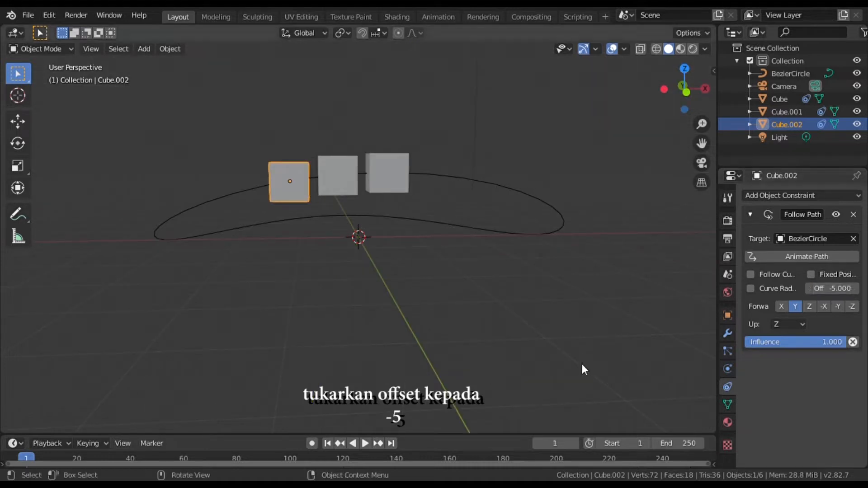
click(565, 341)
drag(680, 105, 568, 129)
scroll(555, 156, up, 4)
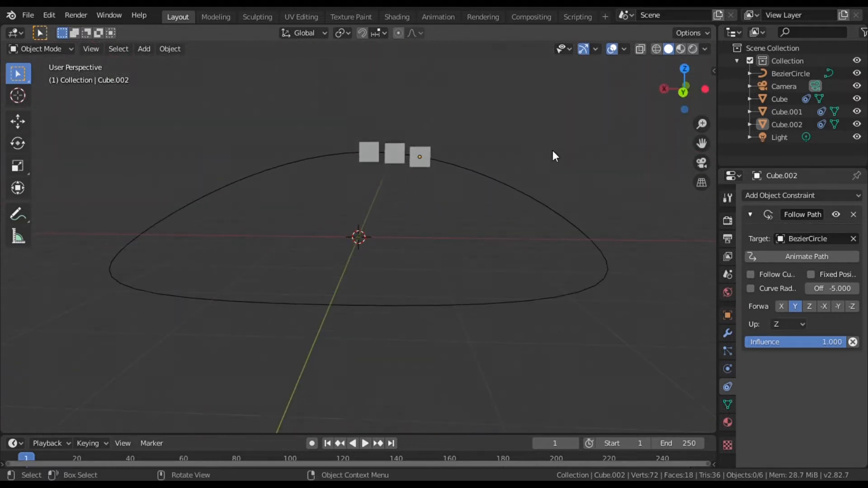
click(539, 209)
scroll(552, 206, down, 3)
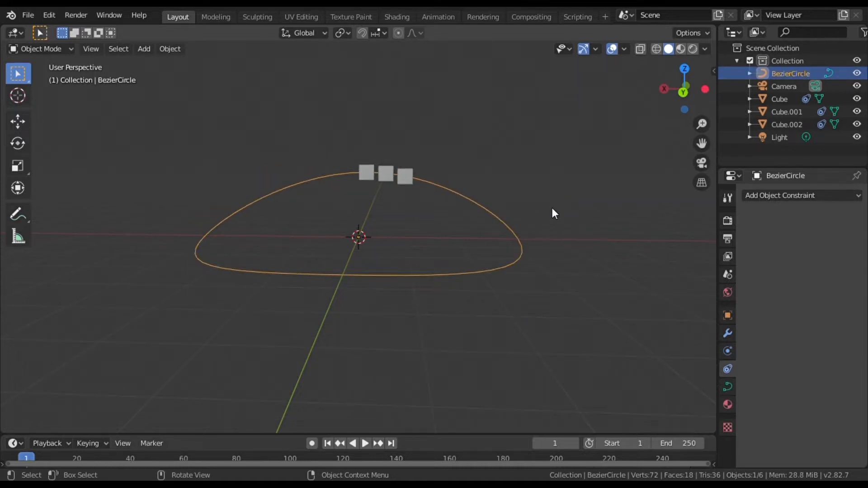
drag(684, 107, 553, 156)
Step: Enable Follow Curve in the Follow Path constraints of all three cubes on the curve
click(530, 223)
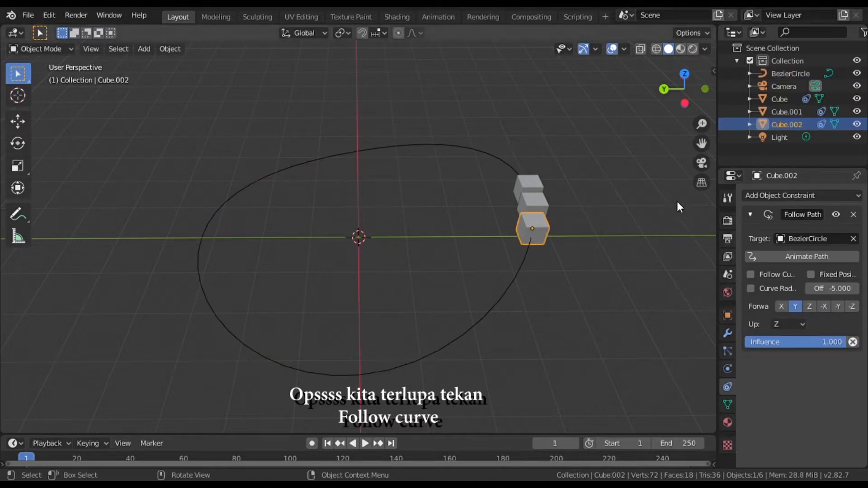
drag(685, 91, 685, 131)
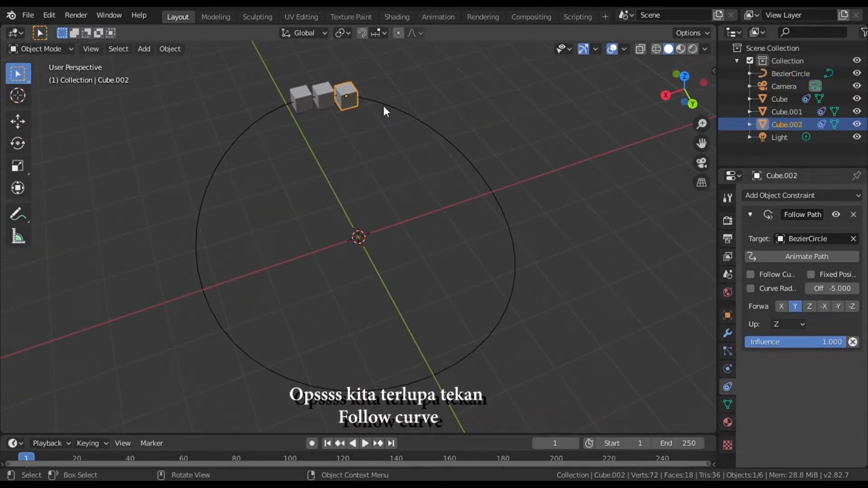
click(301, 93)
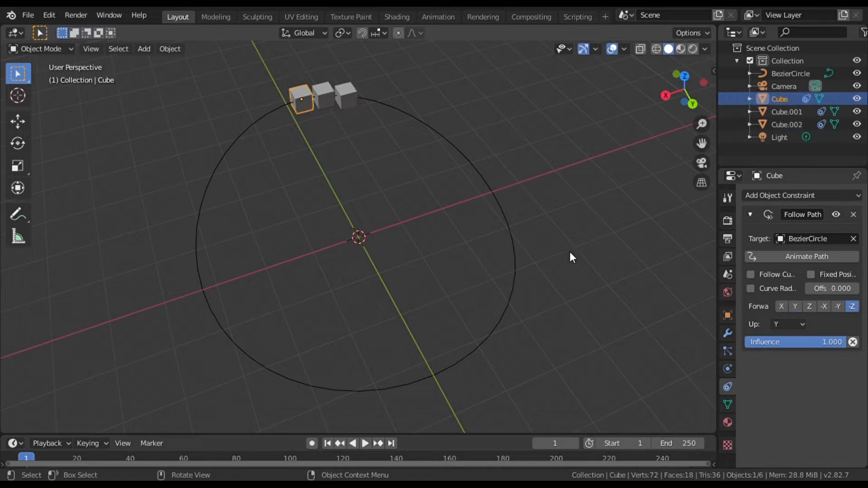
click(750, 275)
click(324, 95)
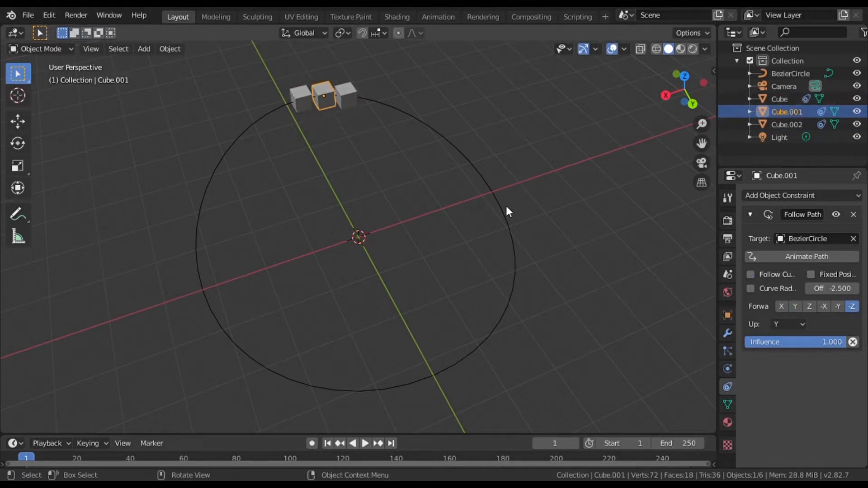
click(750, 274)
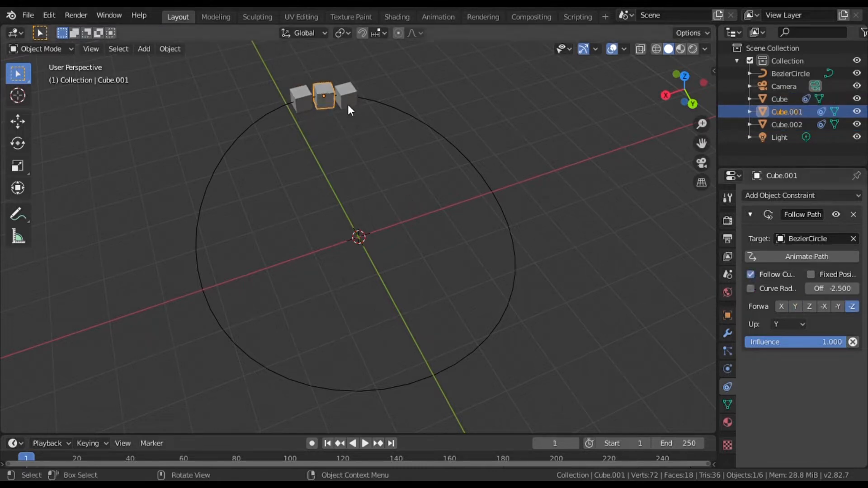
click(348, 105)
click(750, 274)
click(595, 253)
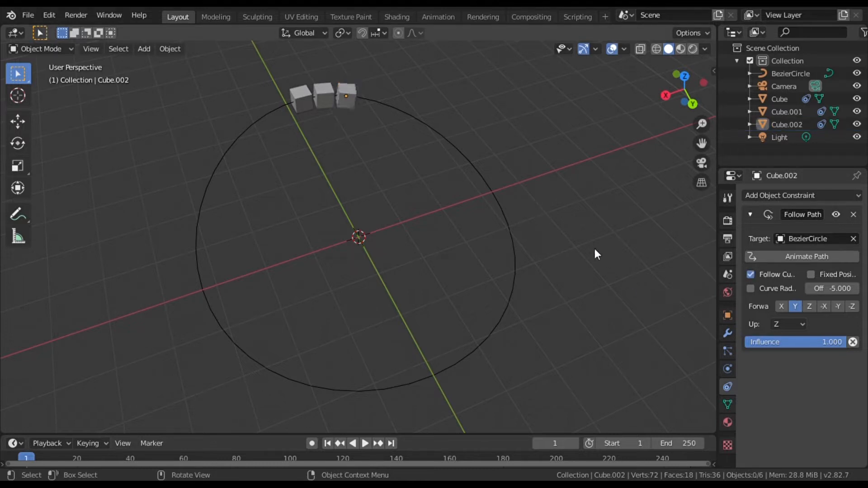
Step: Duplicate the third cube at the end of the row, keeping the copy in the same place
drag(682, 88, 459, 158)
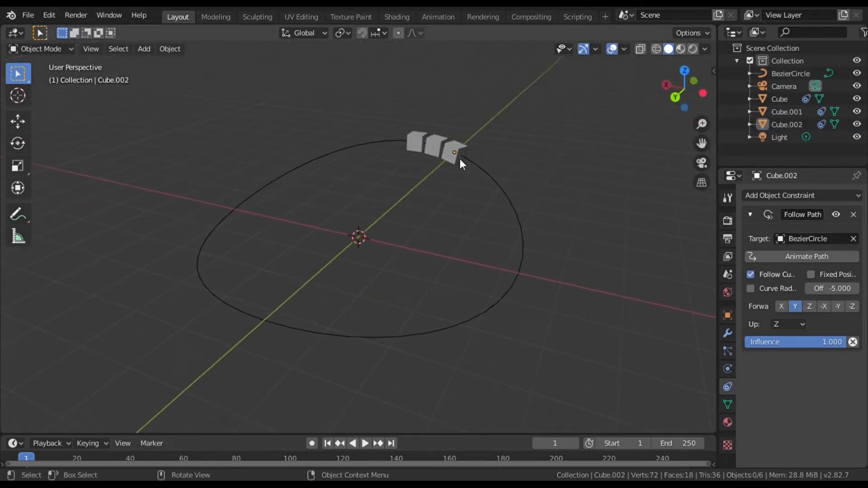
click(451, 158)
key(shift+d)
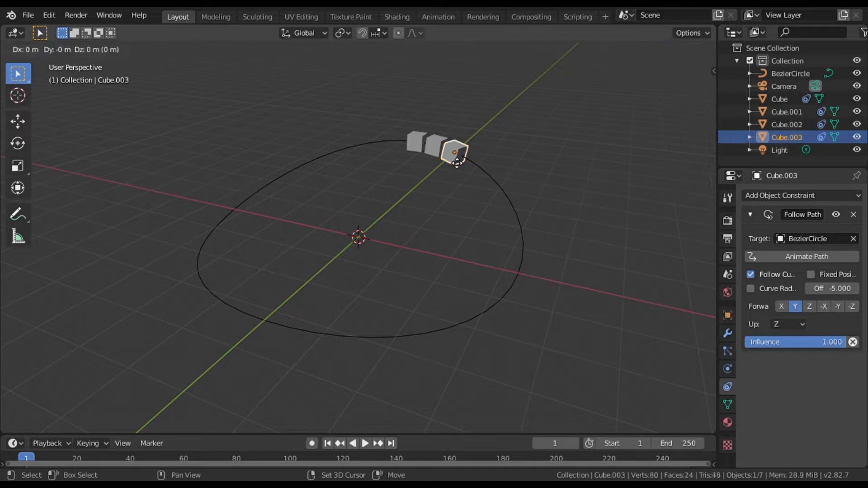
click(451, 157)
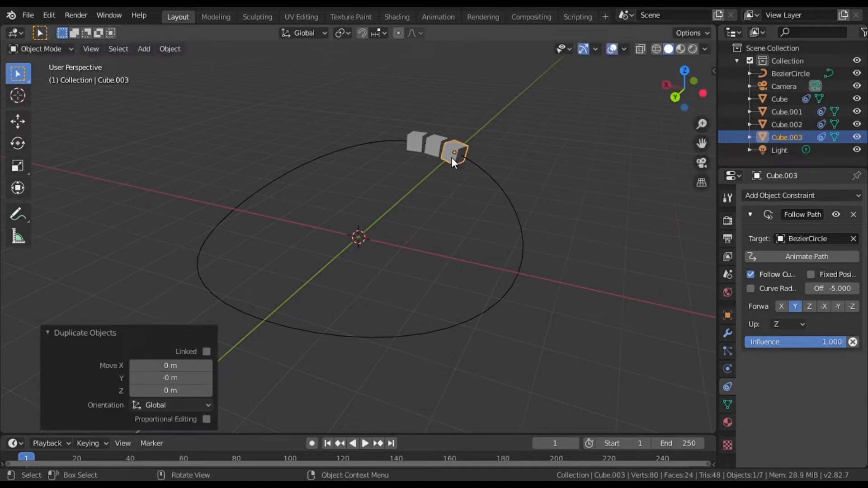
Step: Remove the fourth cube's Follow Path constraint and clear its location
click(853, 215)
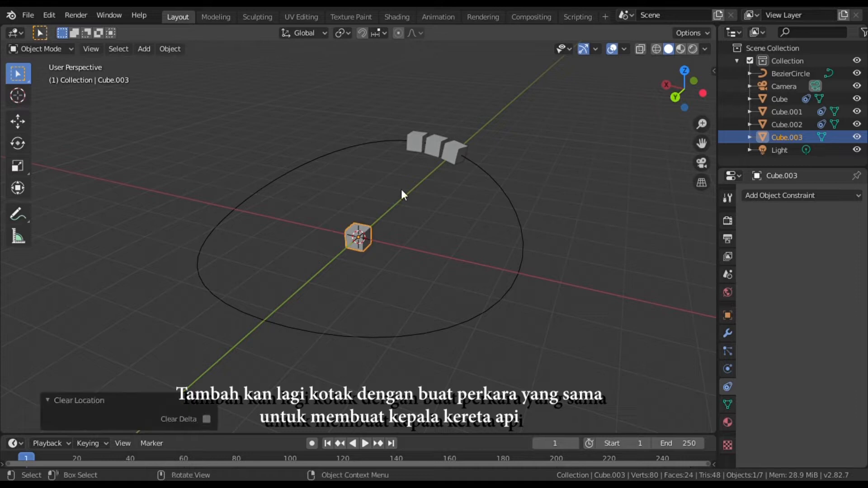
click(349, 213)
Step: Give the fourth cube at the origin a Follow Path constraint that targets the BezierCircle
drag(349, 212, 367, 238)
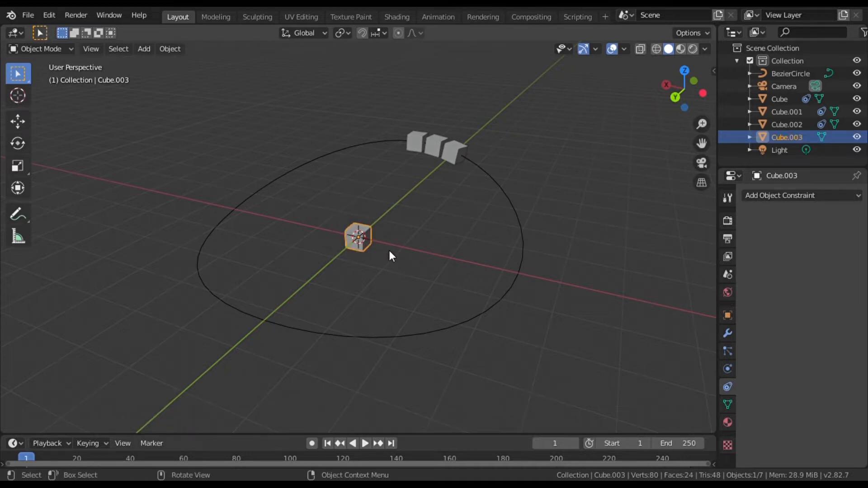
click(785, 201)
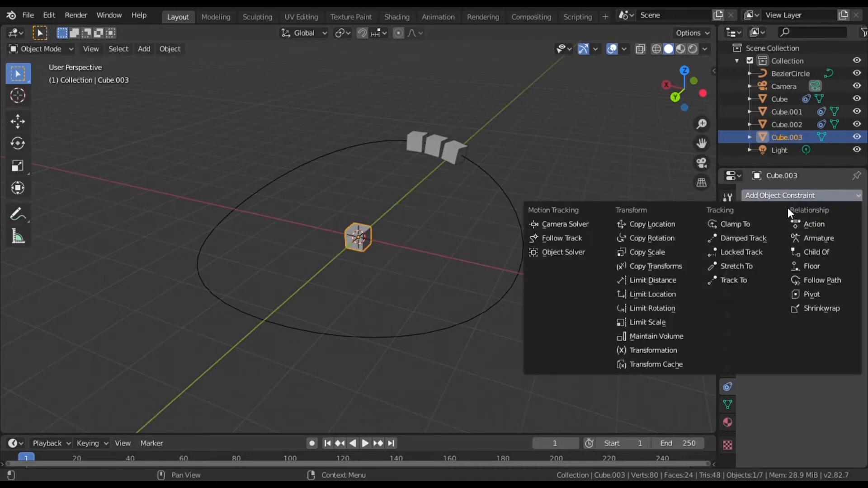
click(809, 279)
click(853, 238)
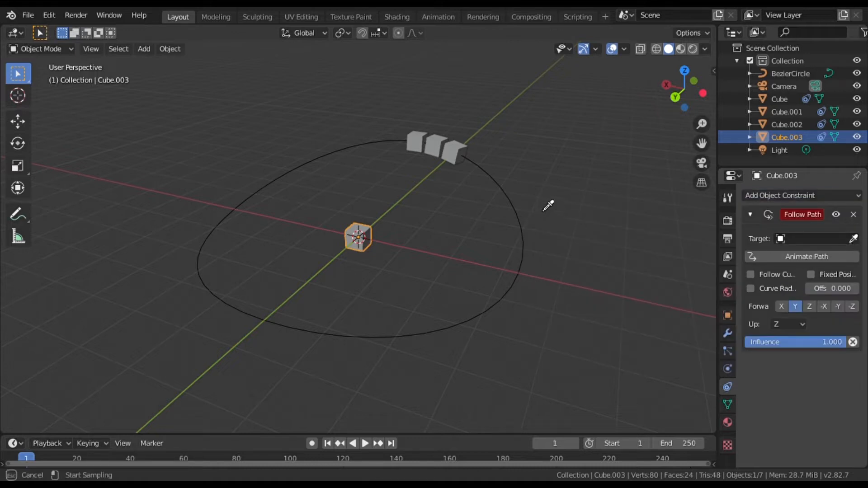
click(522, 215)
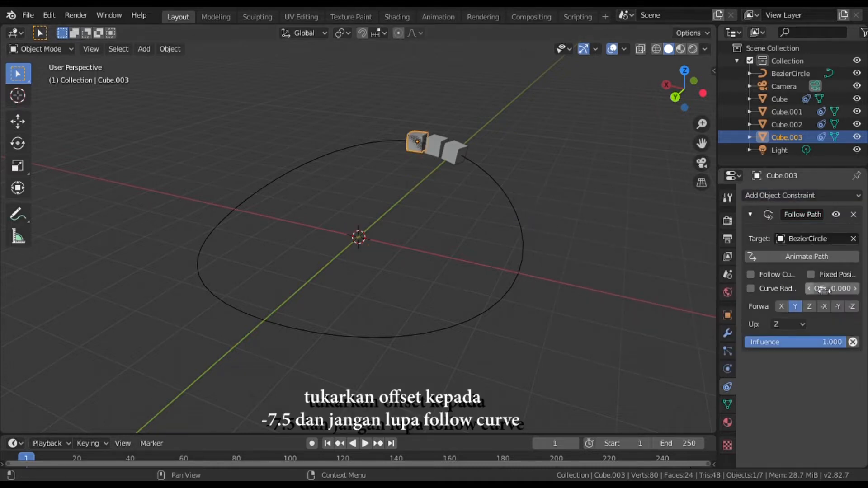
Step: Set the fourth cube's Follow Path offset to -7.5 and enable Follow Curve
click(844, 293)
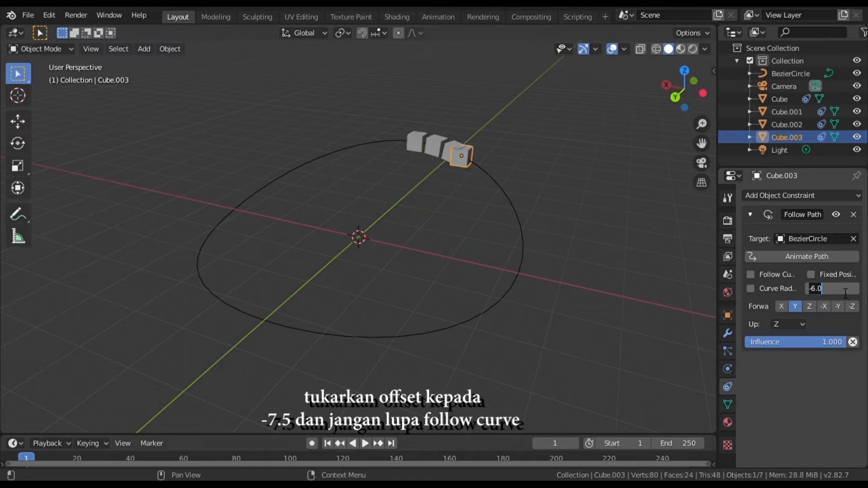
text(7.)
key(Return)
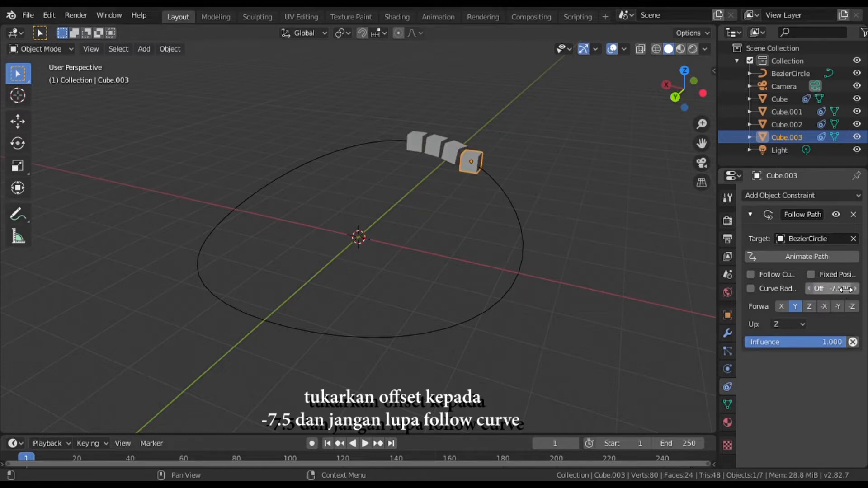
click(569, 264)
click(750, 274)
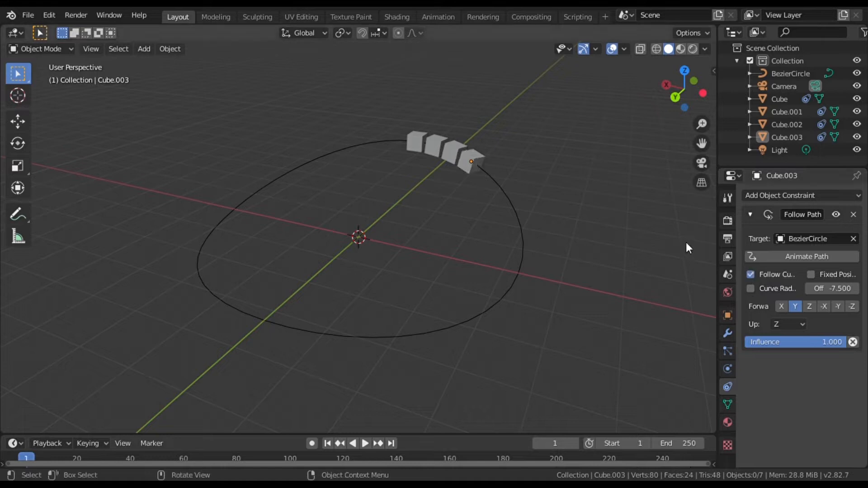
Step: Set the third cube's Follow Path forward axis to -Z and its up axis to Y
drag(684, 91, 837, 112)
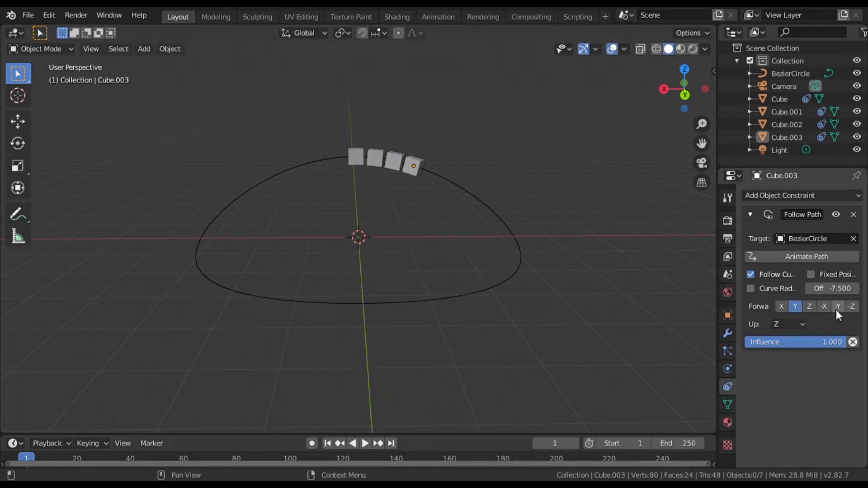
click(376, 159)
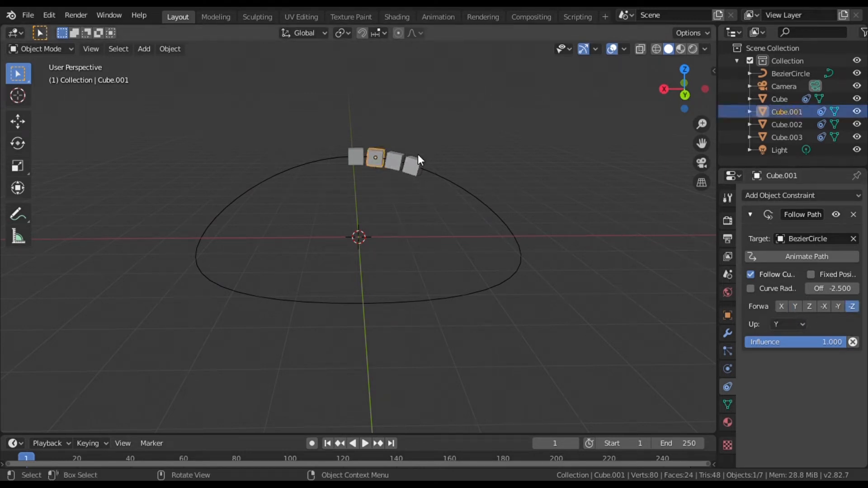
click(394, 162)
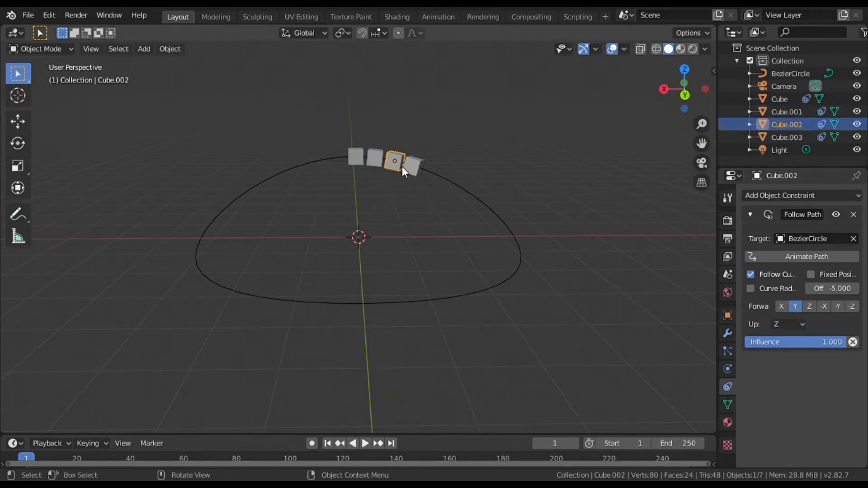
click(854, 306)
click(788, 324)
click(782, 349)
Step: Set the fourth cube's Follow Path forward axis to -Z and up axis to Y, and deselect it
click(411, 166)
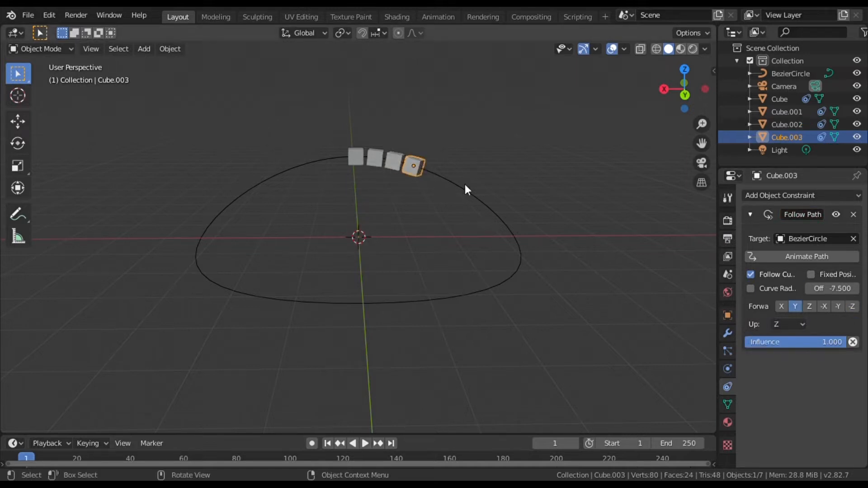
click(851, 306)
click(789, 324)
click(773, 351)
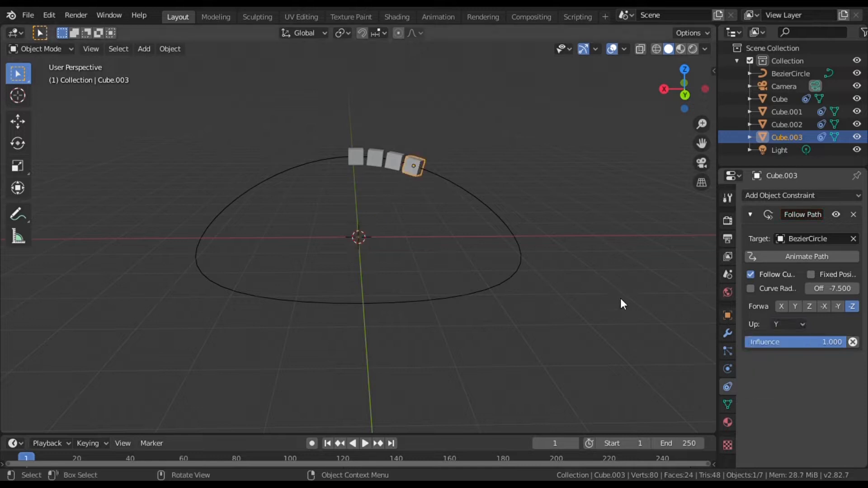
click(620, 299)
Step: Play the animation from an angled view to check how the four cubes travel around the curve, and stop it
drag(687, 98, 614, 96)
middle_drag(443, 253, 262, 262)
middle_drag(430, 335, 440, 335)
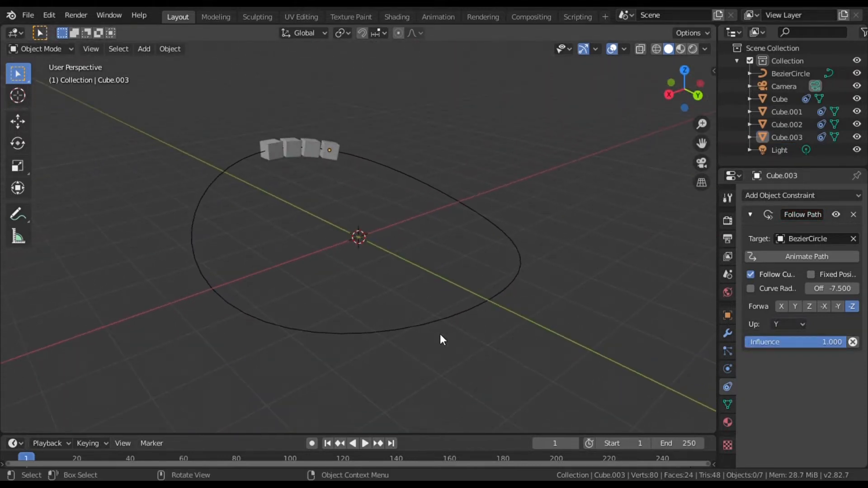
click(365, 444)
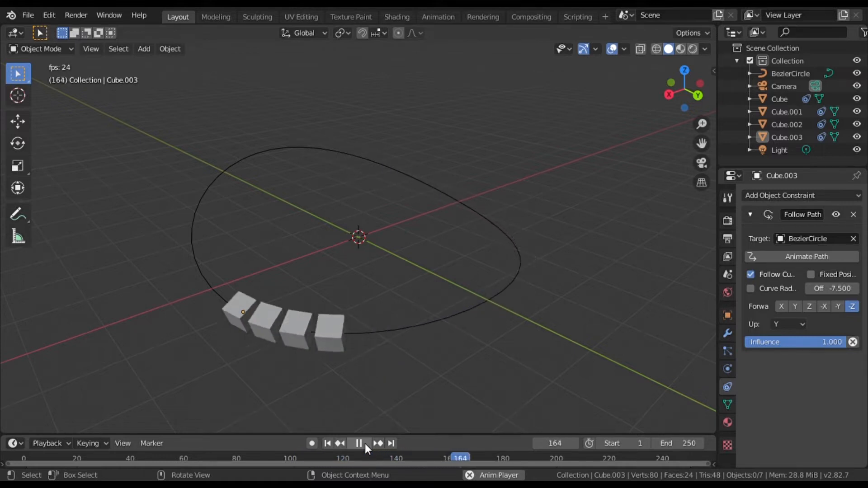
click(358, 443)
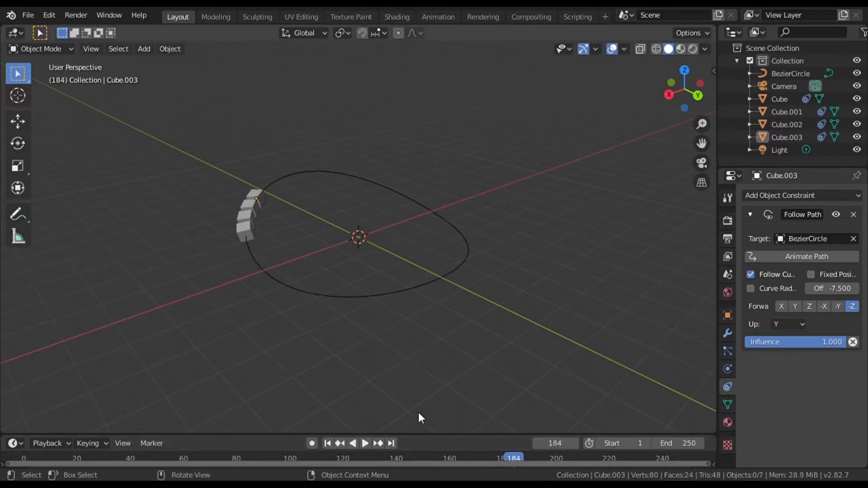
Step: Make the timeline slightly taller and return the stopped animation to frame 0
drag(421, 434, 438, 344)
key(space)
click(68, 380)
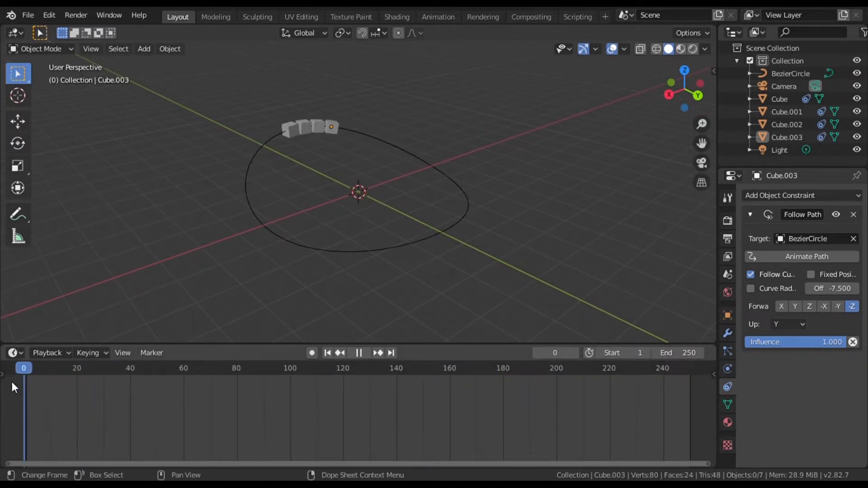
key(space)
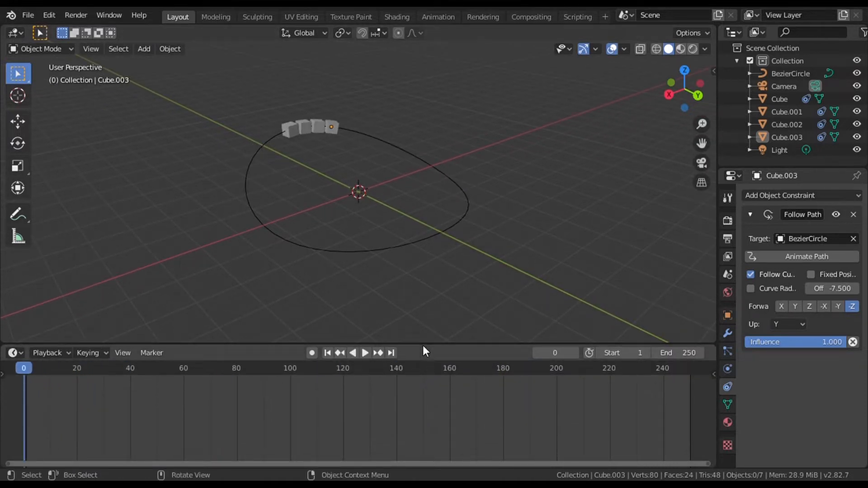
drag(423, 347, 419, 400)
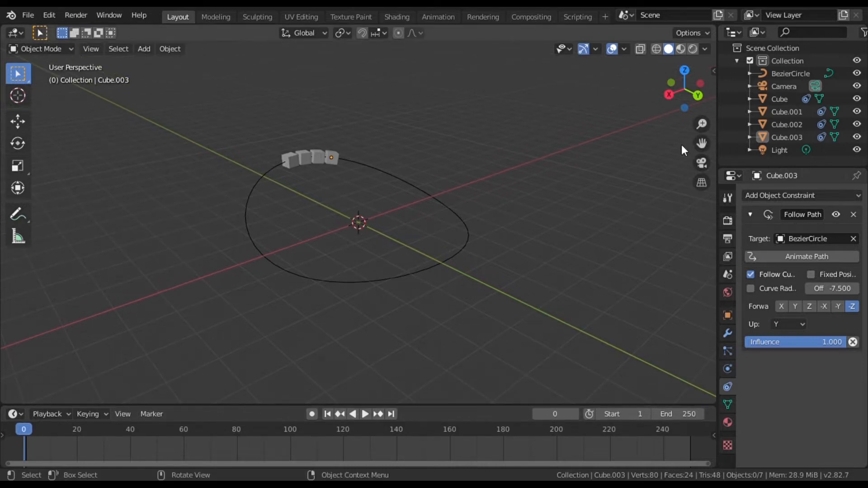
Step: Hollow out the first cube by insetting its top face 0.05 m and extruding it roughly halfway down into the cube
drag(682, 95, 648, 111)
scroll(617, 150, up, 6)
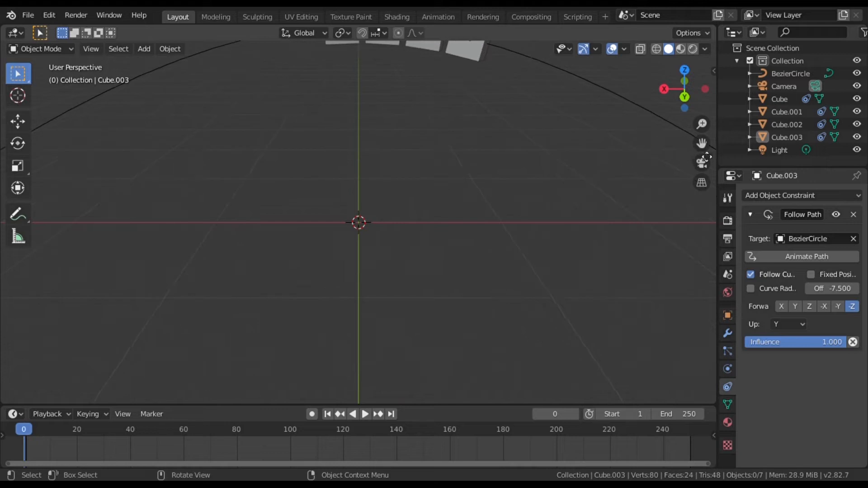
drag(701, 143, 702, 216)
scroll(529, 134, up, 3)
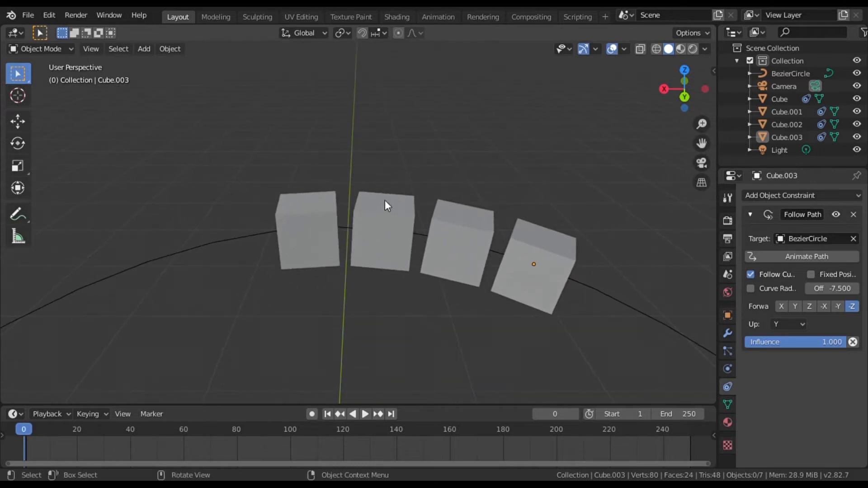
click(333, 201)
key(Tab)
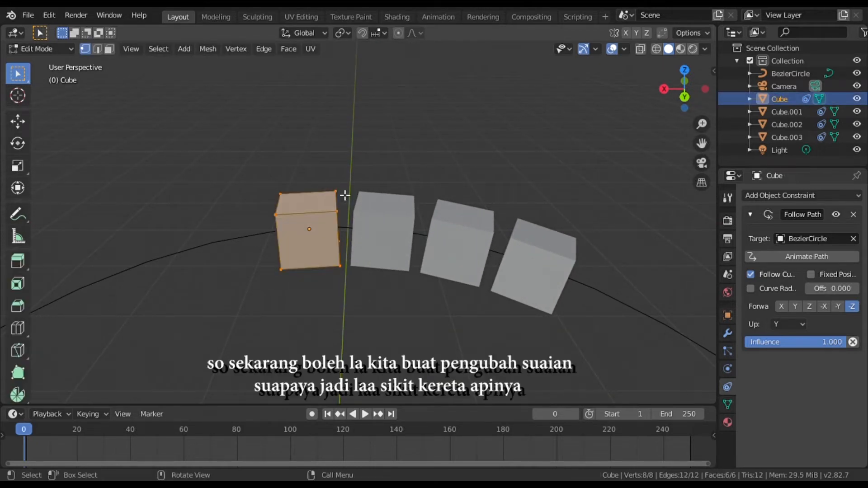
click(310, 206)
key(i)
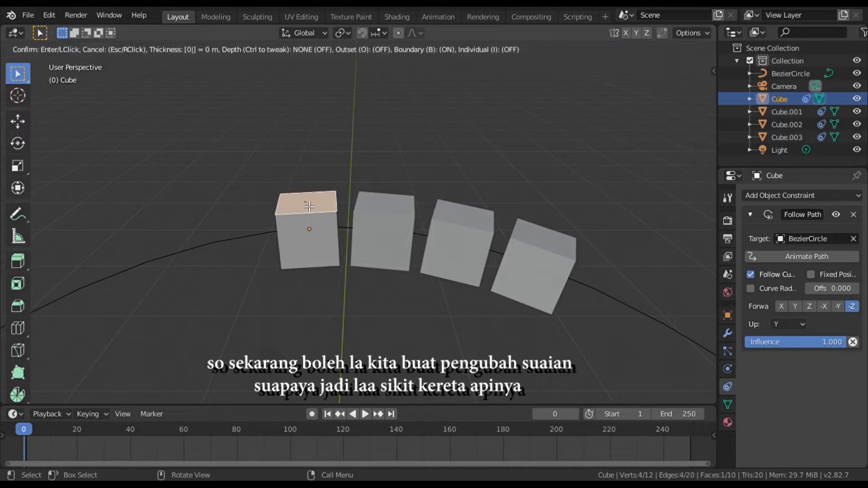
click(309, 206)
key(e)
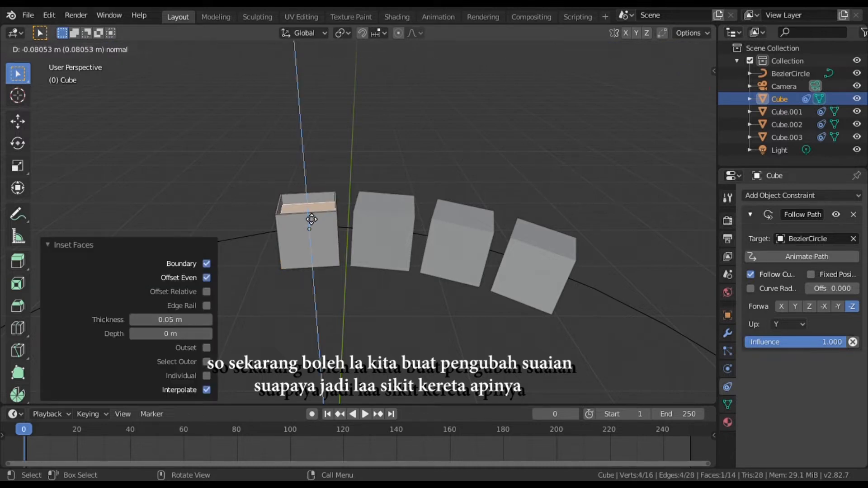
click(311, 234)
Step: Turn on X-ray with solid viewport shading and finish mesh editing of the first cube
click(641, 50)
click(400, 211)
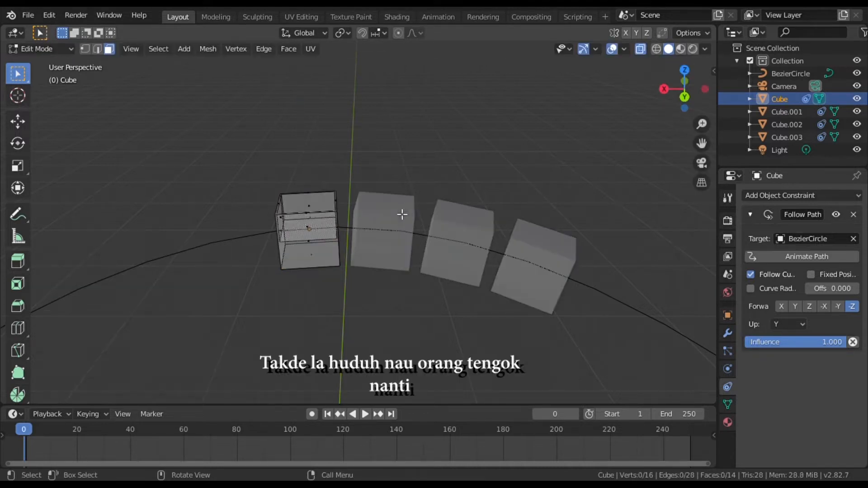
click(661, 50)
click(668, 49)
key(Tab)
Step: Hollow out the second cube by insetting its top face 0.05 m and extruding it about 0.213 m inward
click(397, 206)
key(Tab)
click(401, 207)
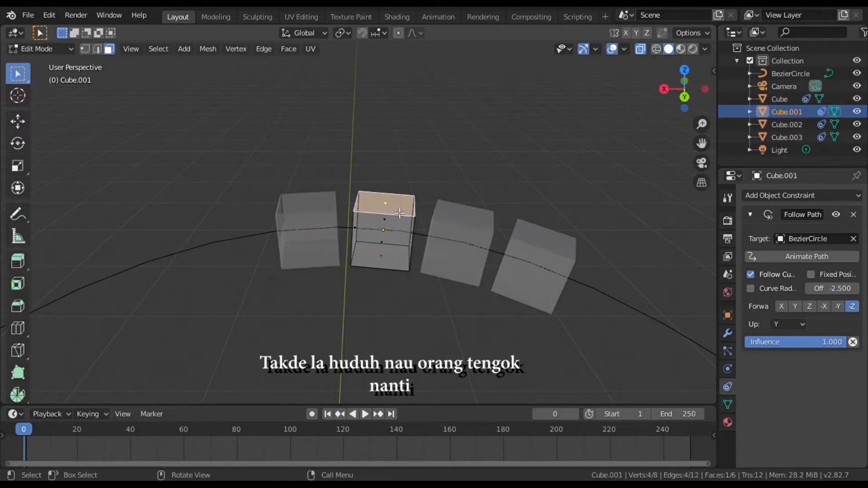
key(i)
click(399, 213)
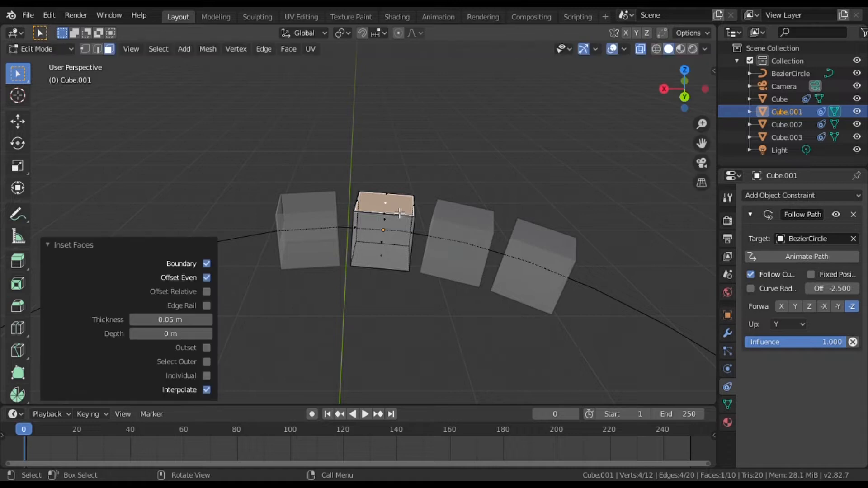
key(e)
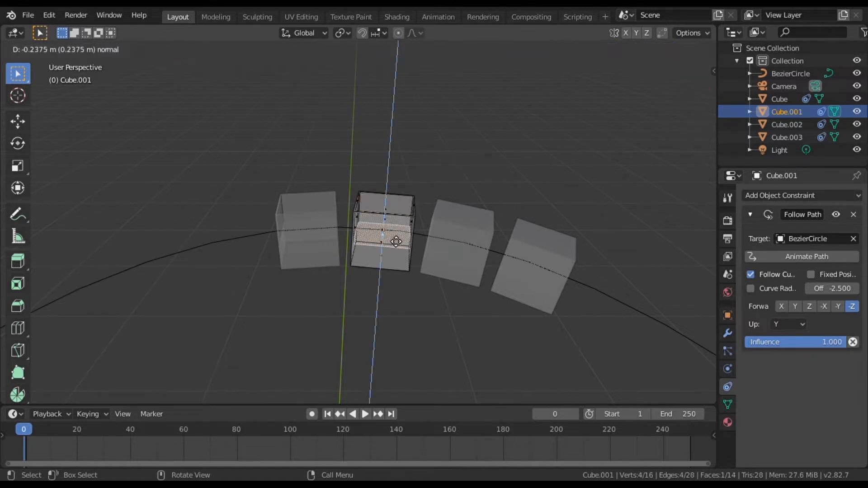
click(396, 241)
click(682, 108)
drag(686, 96, 691, 161)
click(686, 95)
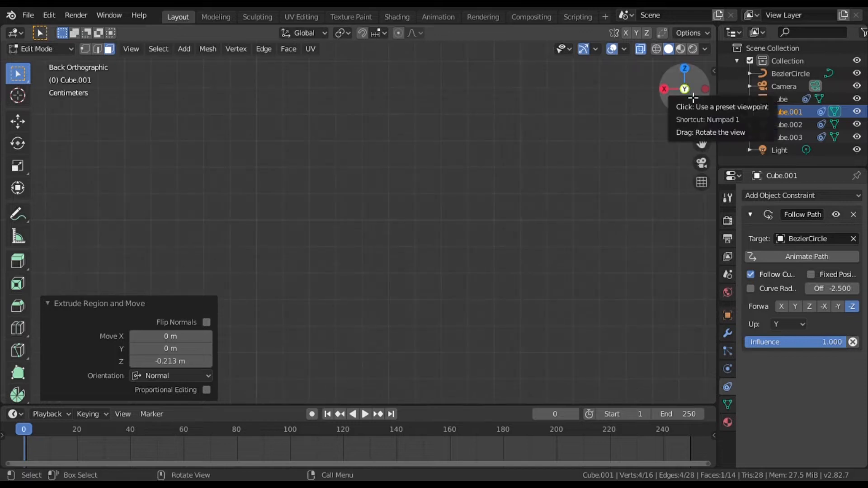
drag(692, 97, 682, 147)
click(496, 220)
key(Tab)
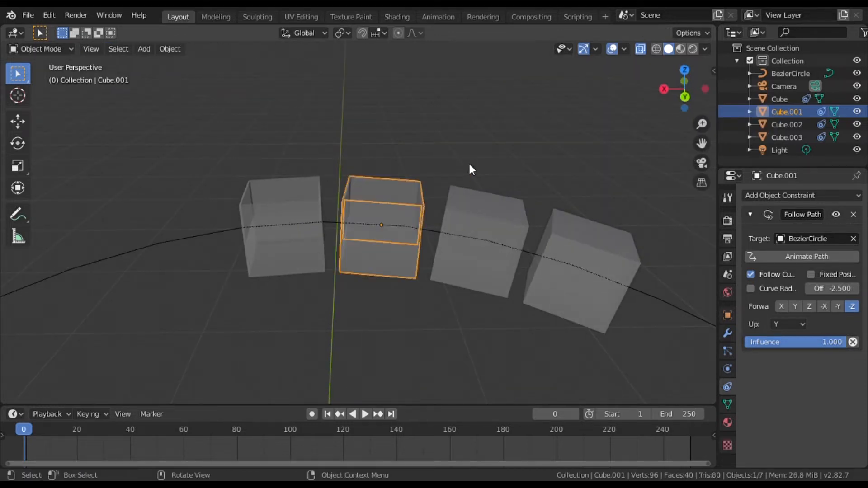
Step: Hollow out the third cube by insetting its top face 0.05 m and extruding it about 0.22 m inward
click(504, 201)
key(Tab)
click(496, 205)
key(i)
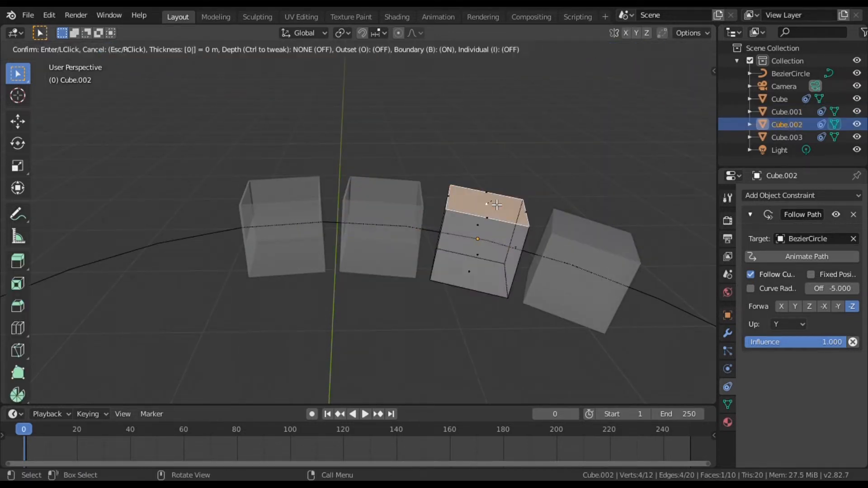
click(497, 206)
key(e)
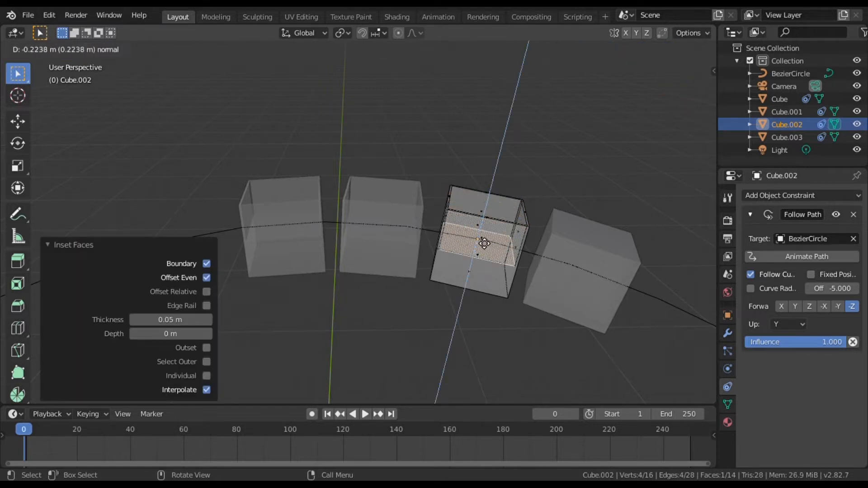
click(514, 241)
Step: Switch mesh editing from the third cube to the fourth cube and select its top face
click(594, 239)
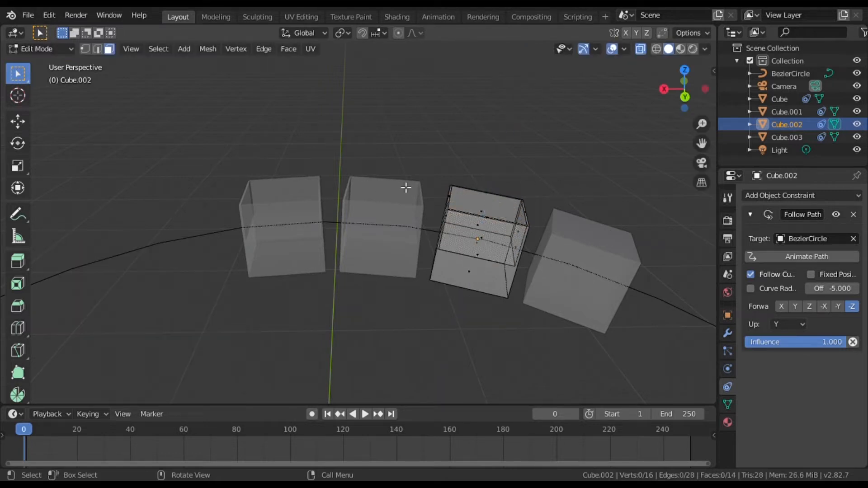
key(Tab)
click(597, 215)
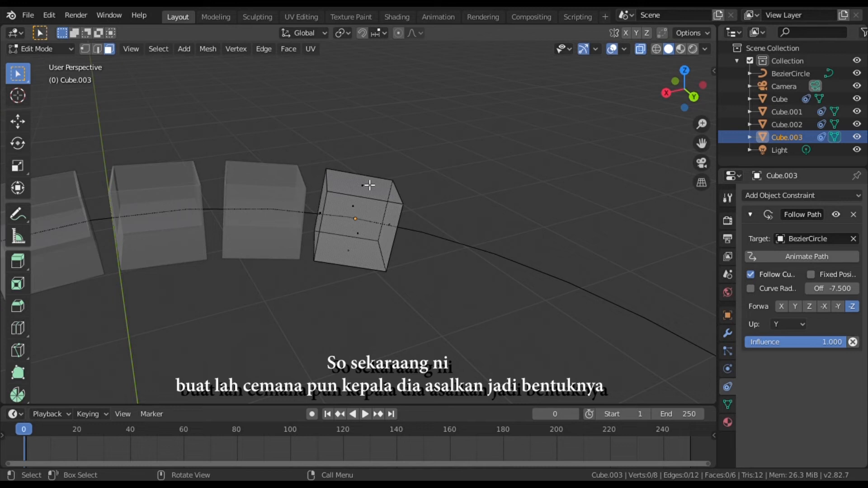
click(368, 184)
key(i)
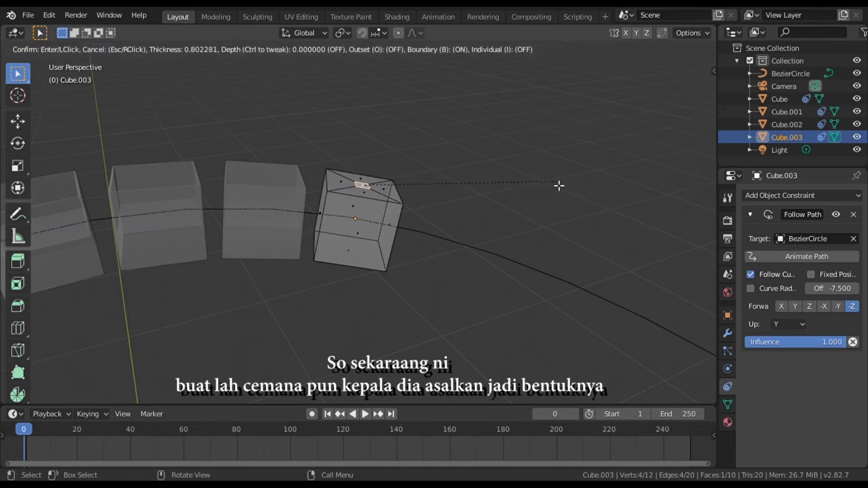
click(570, 182)
key(s)
key(y)
click(618, 174)
key(ctrl+z)
key(ctrl+z)
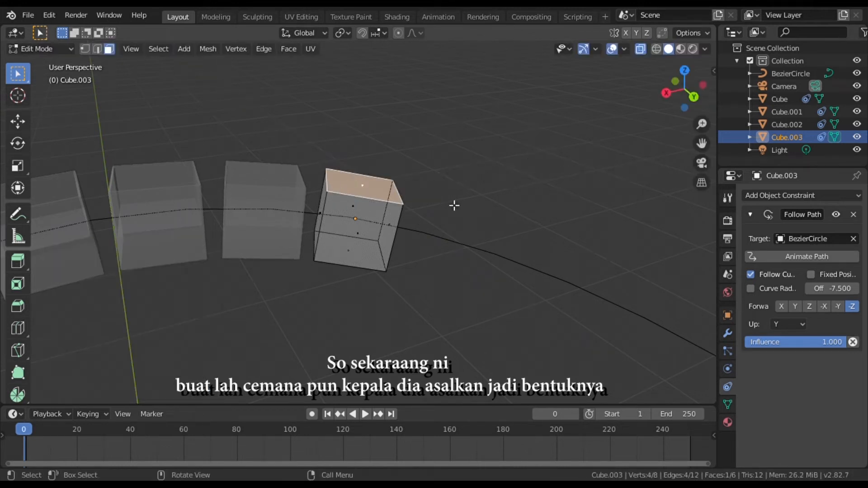
Step: Inset the fourth cube's top face and extrude it upward about 0.145 m as the base of a chimney
key(i)
click(454, 205)
key(e)
click(453, 204)
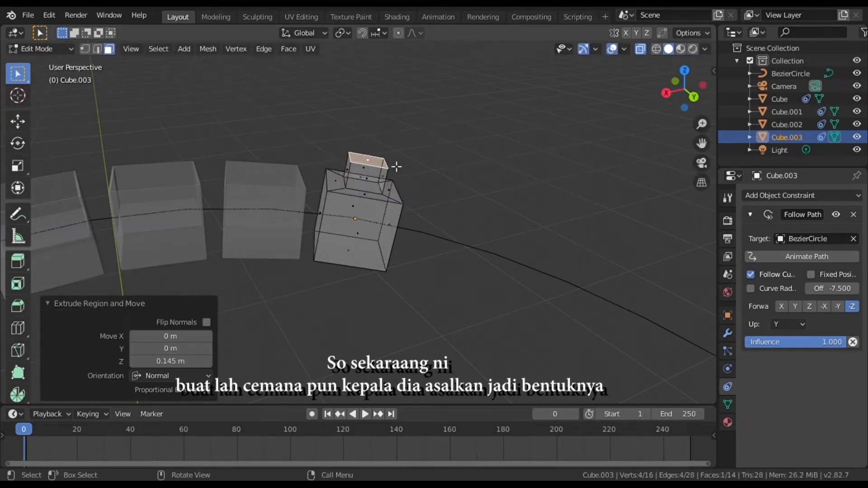
Step: Inset the chimney's top face and raise the inner face along Z into a tall taper
key(i)
click(544, 183)
key(g)
key(z)
click(553, 145)
Step: Inset the fourth cube's outer end face, opposite the other cubes, and extrude it outward along the curve as the engine's nose
drag(678, 93, 684, 93)
drag(703, 144, 647, 114)
drag(689, 95, 626, 95)
drag(702, 144, 595, 135)
click(491, 190)
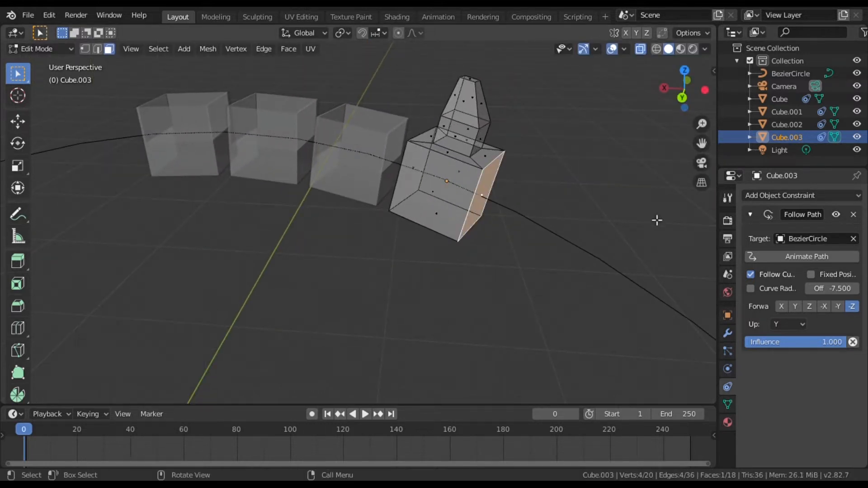
key(i)
click(659, 233)
key(e)
click(634, 245)
Step: Inset the end face of the engine's nose about 0.31 m and extrude it further outward as a narrower tip
key(i)
click(636, 248)
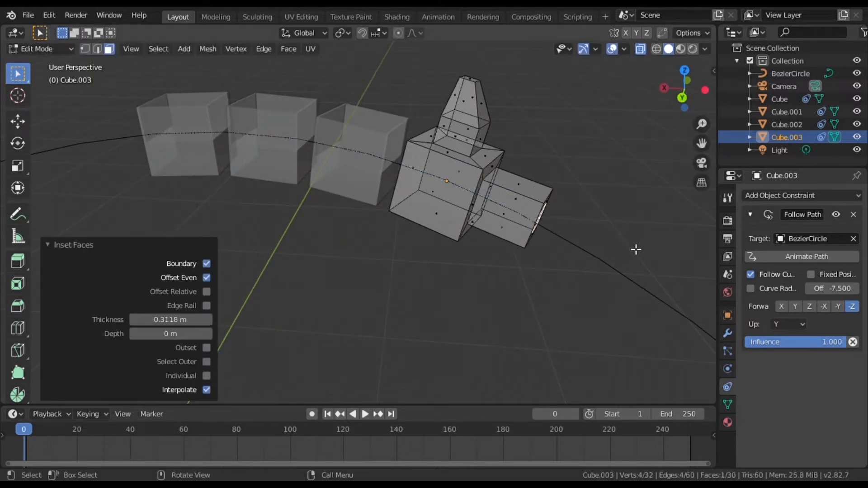
key(e)
click(676, 266)
Step: Inset the small face on top of the fourth cube's tapered chimney
click(478, 85)
key(i)
click(625, 130)
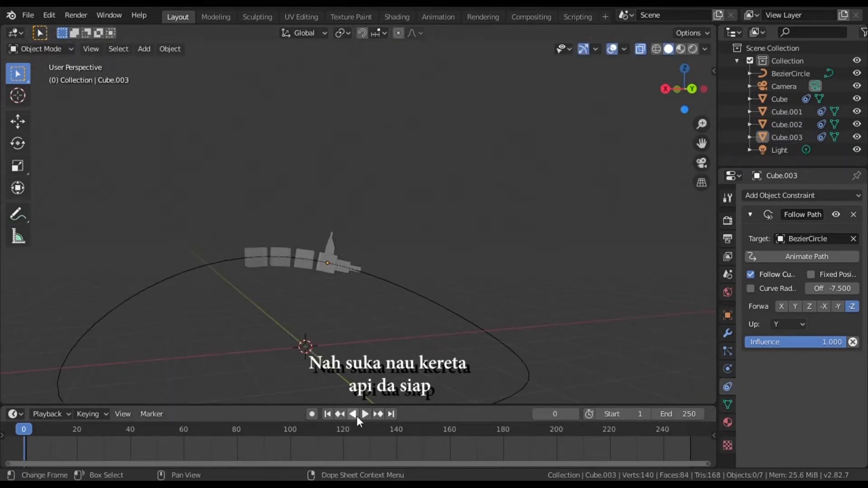
Step: Play the train animation along the curve and return to frame 0
click(365, 414)
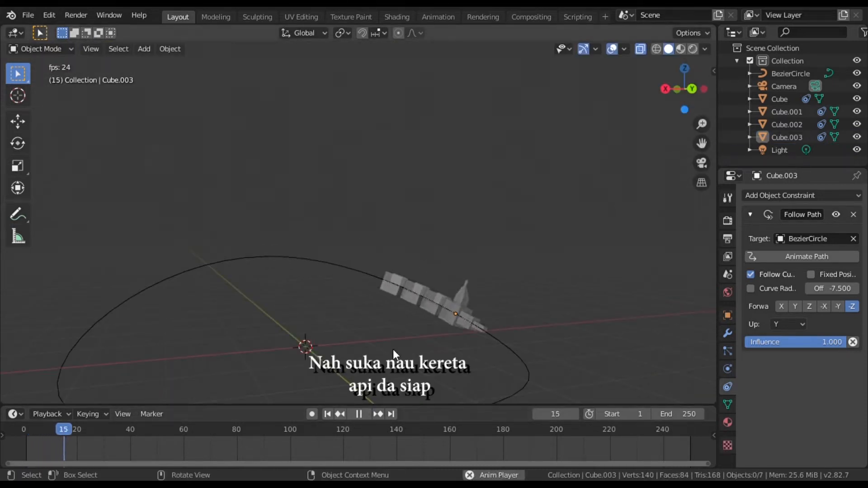
scroll(392, 349, down, 4)
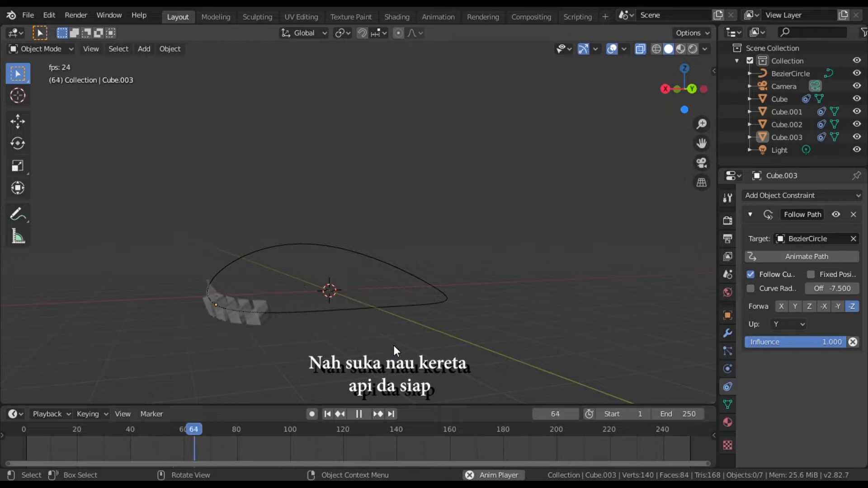
key(Escape)
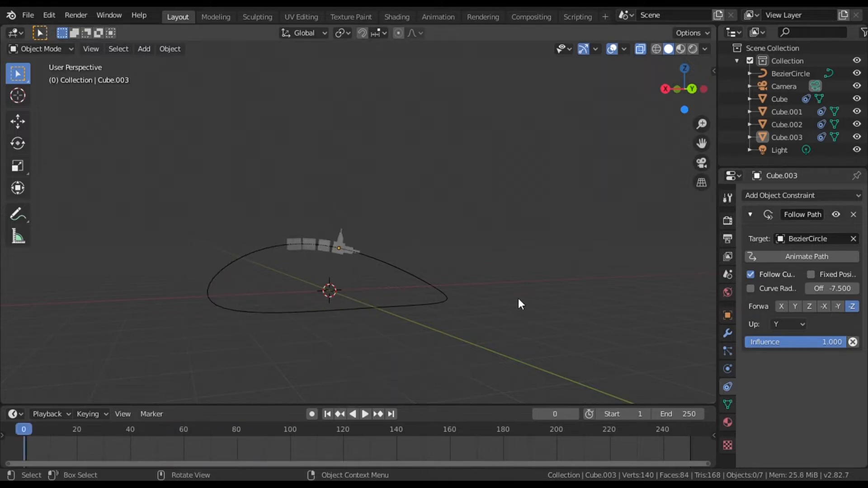
Step: Add a torus mesh at the world origin with a 1 m major radius and 0.25 m minor radius
scroll(517, 301, up, 5)
drag(683, 89, 542, 145)
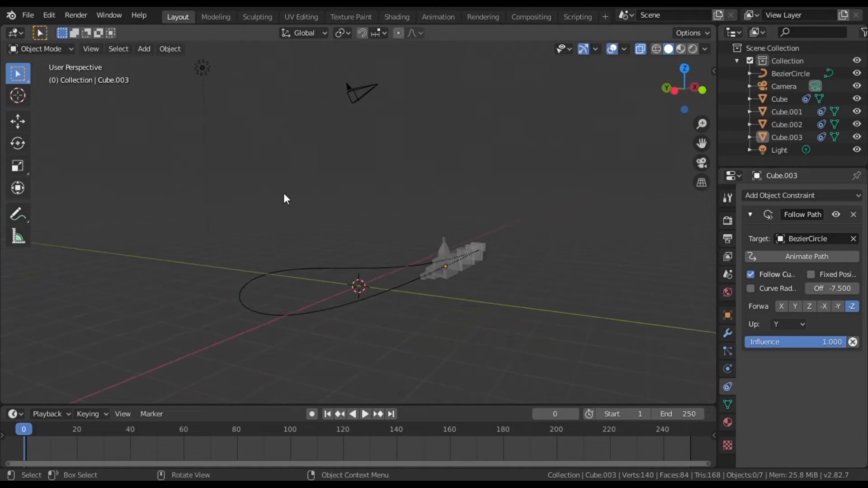
click(158, 49)
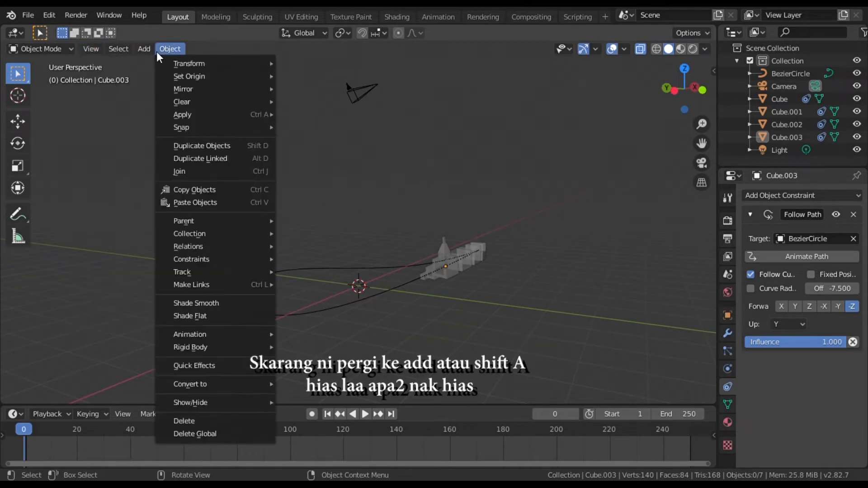
mouse_move(144, 49)
mouse_move(174, 63)
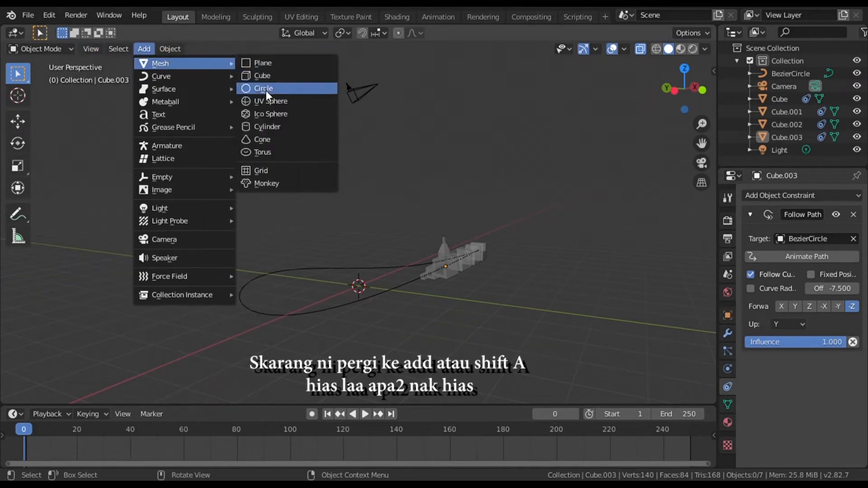
click(270, 151)
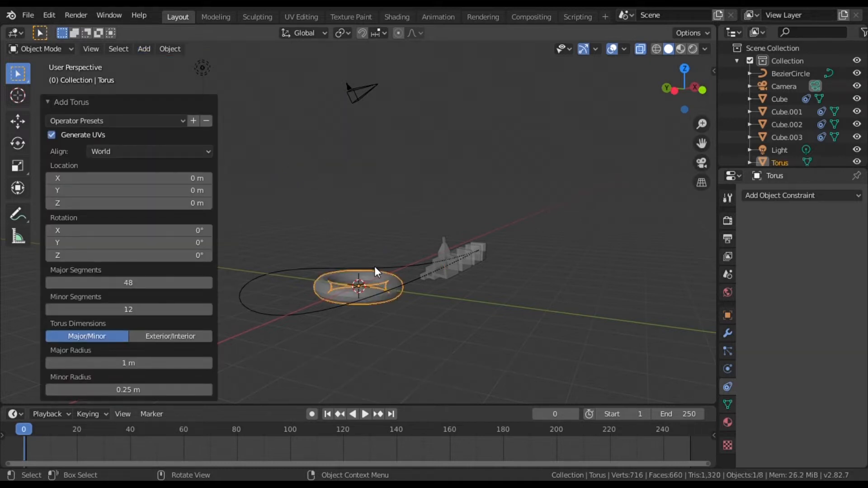
click(333, 231)
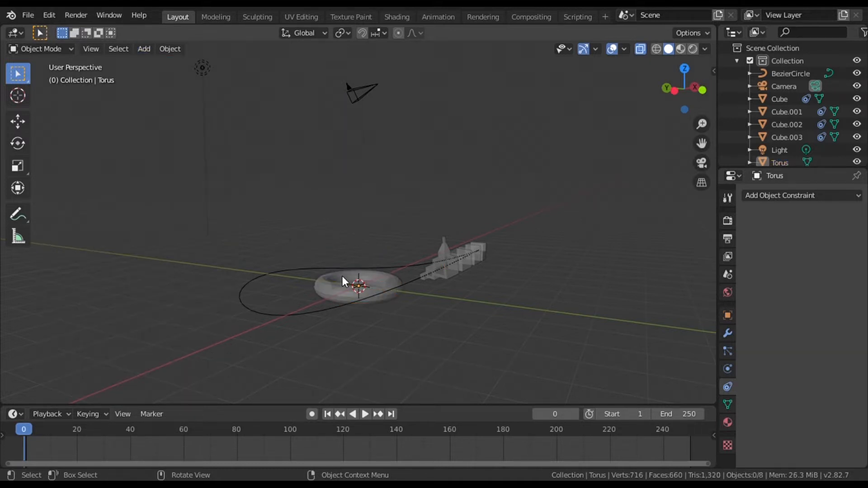
Step: Rotate the torus about 90.3° in the right orthographic view so it stands upright
scroll(476, 232, up, 3)
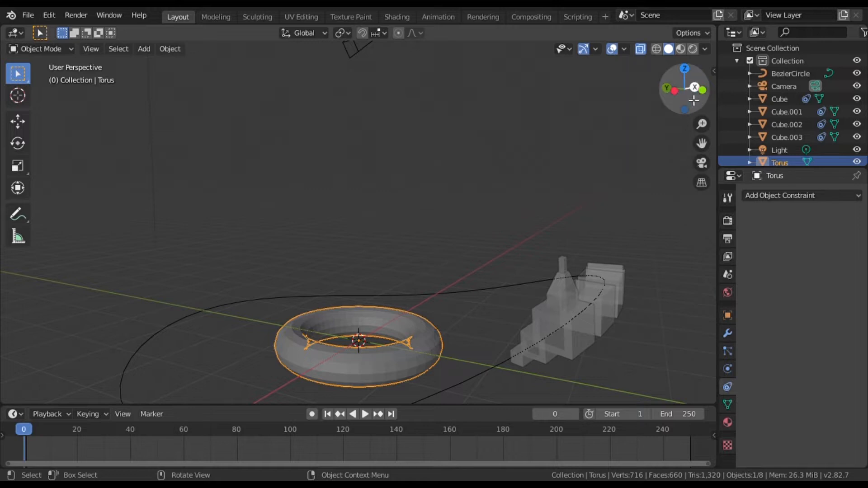
key(KP_3)
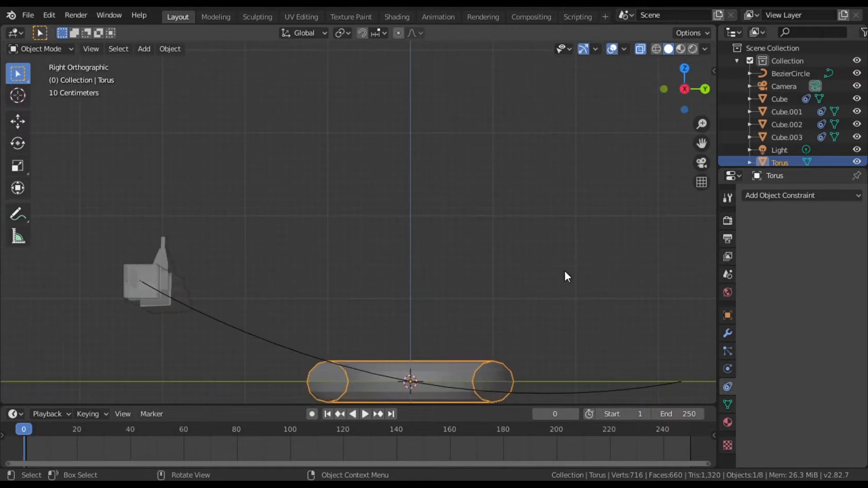
key(r)
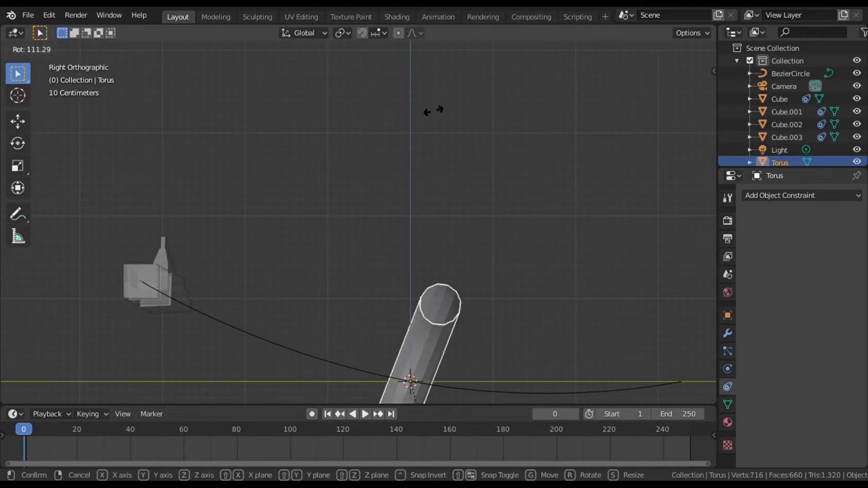
click(468, 103)
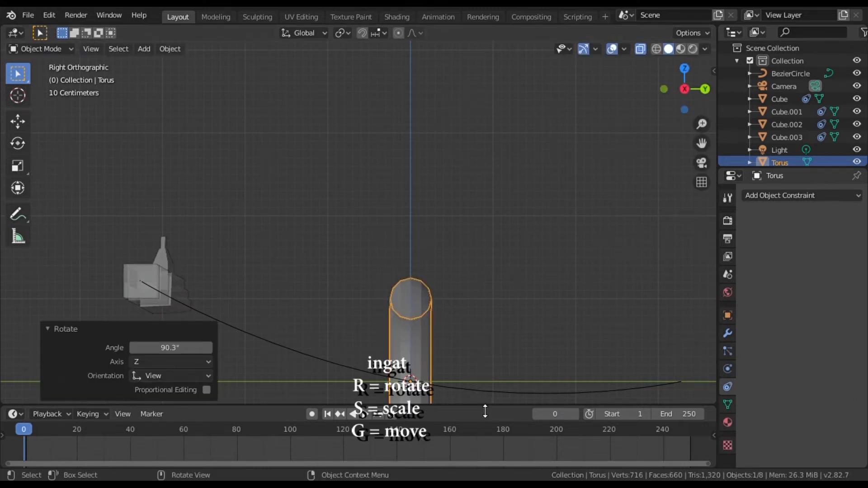
drag(484, 404, 483, 442)
scroll(465, 359, down, 4)
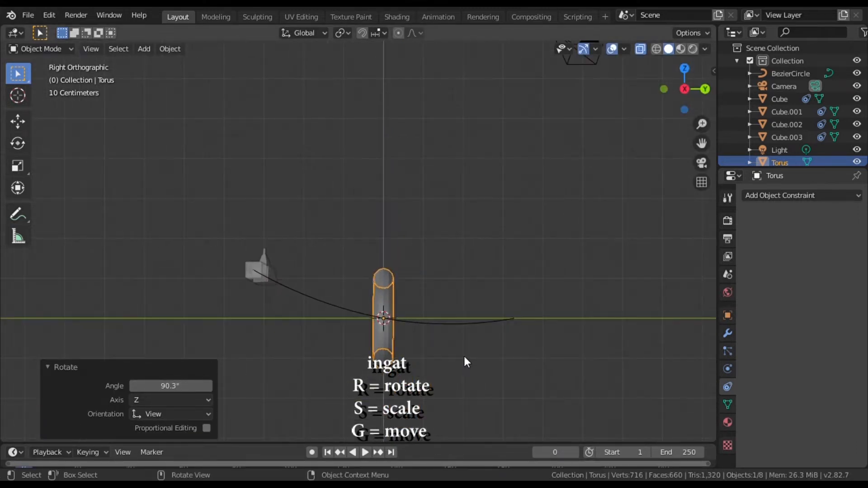
click(436, 353)
Step: Move the upright torus about -3.14 m along X so the curve's outer edge passes through its hole
click(705, 90)
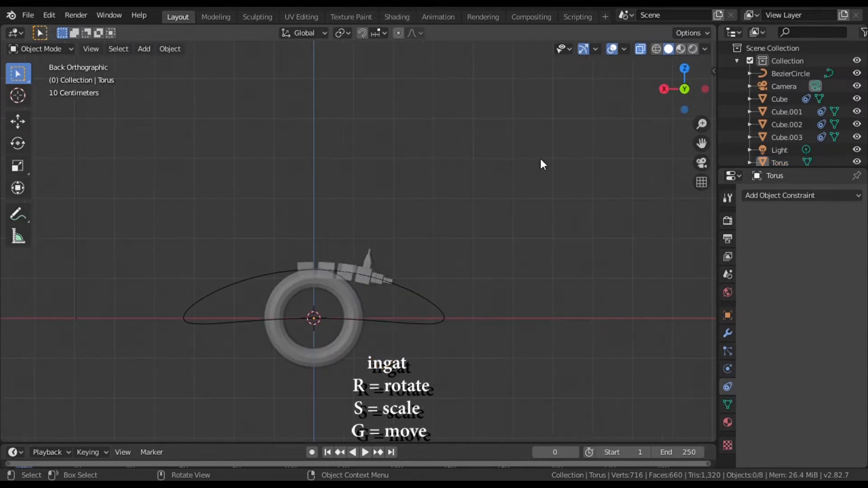
click(337, 297)
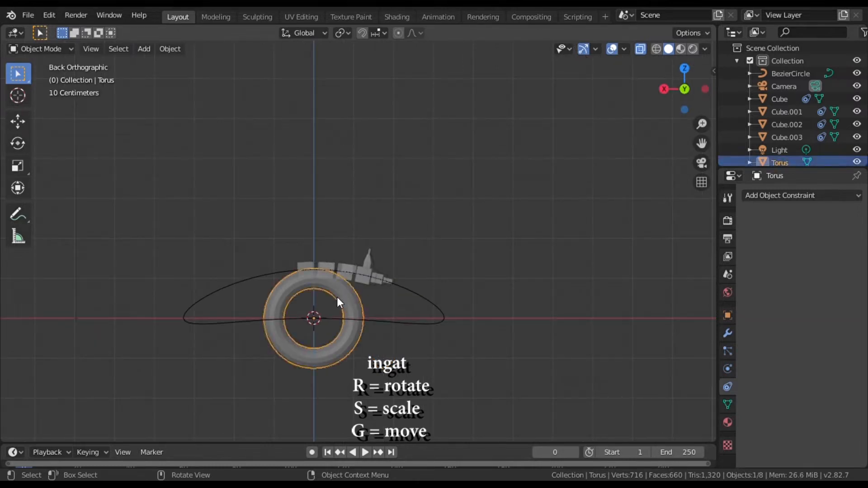
key(g)
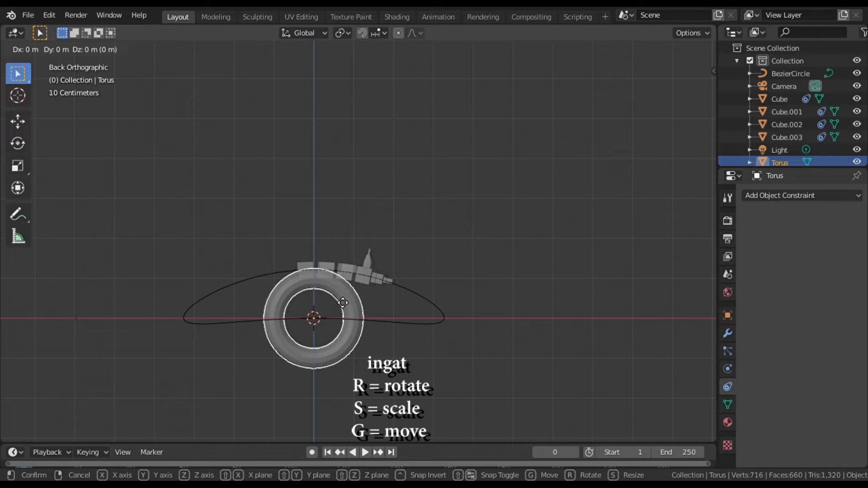
key(x)
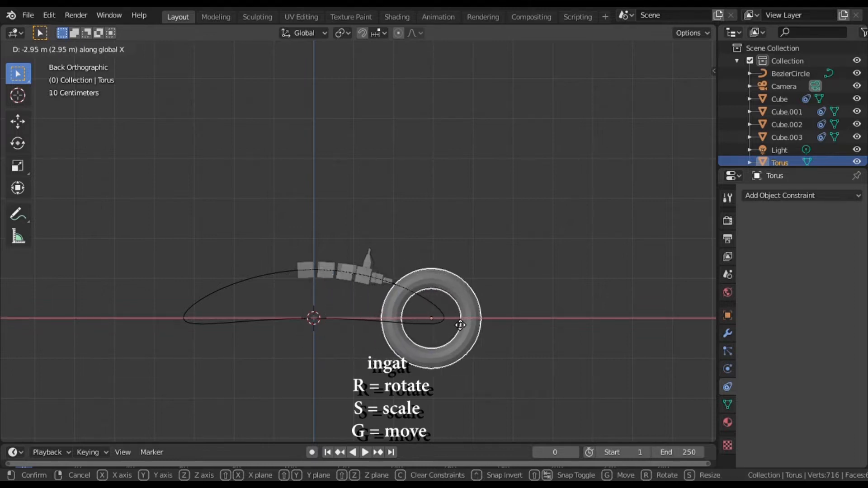
click(467, 325)
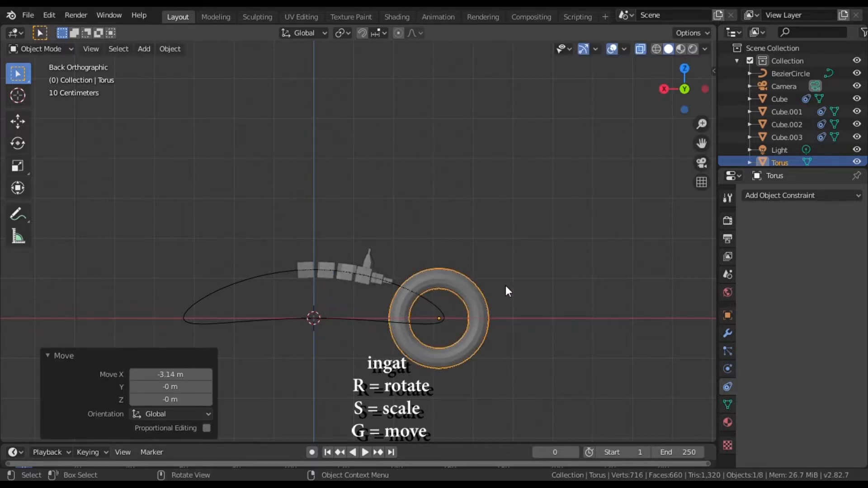
click(560, 210)
Step: Add a cone mesh at the world origin with 32 vertices, a 1 m base radius and 2 m depth
click(663, 89)
scroll(488, 230, down, 2)
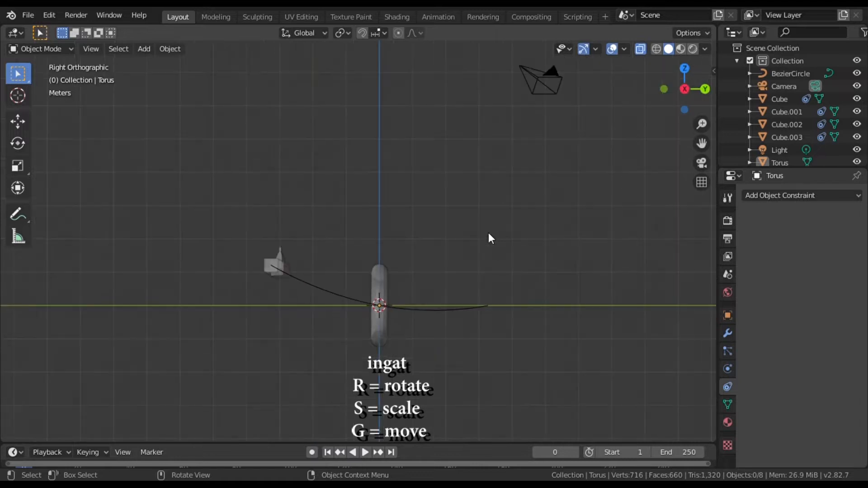
scroll(488, 229, up, 2)
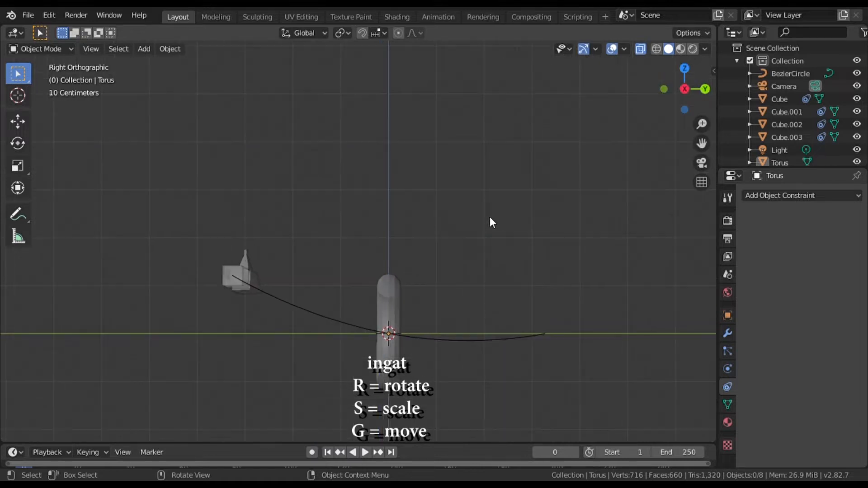
click(704, 89)
scroll(360, 231, down, 2)
click(144, 49)
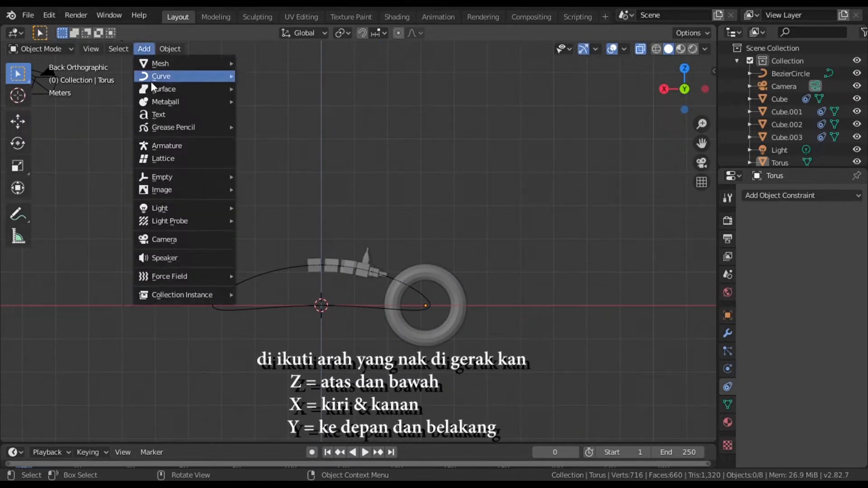
mouse_move(180, 62)
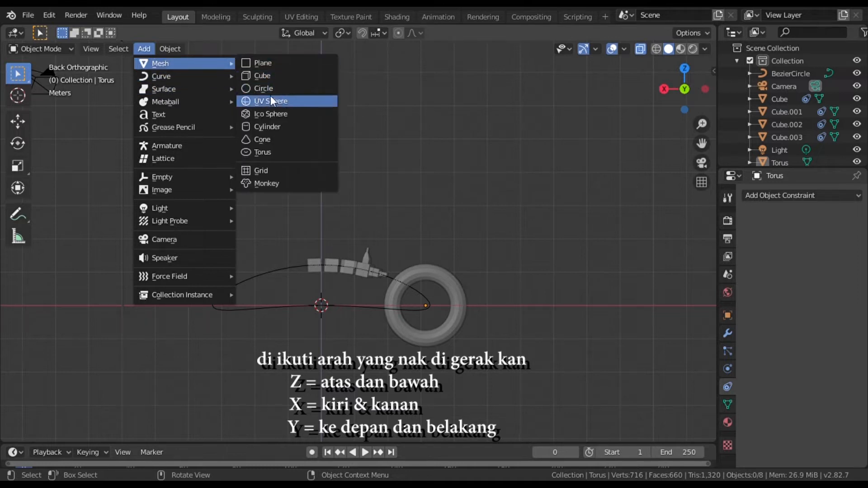
click(275, 139)
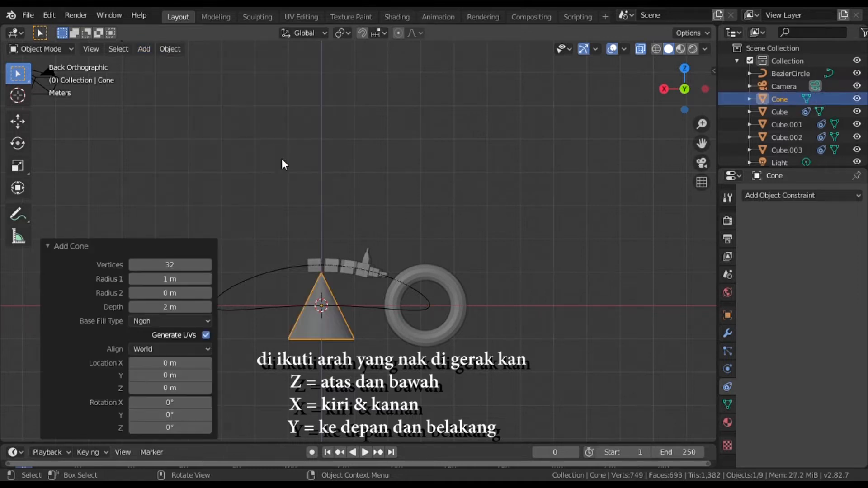
Step: Move the cone in the positive X direction to just outside the curve's edge, opposite the torus
click(322, 343)
click(324, 326)
key(g)
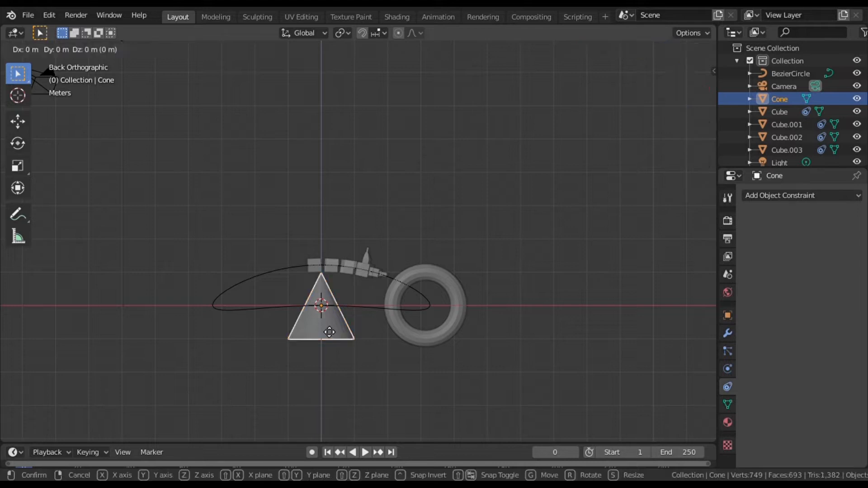
key(x)
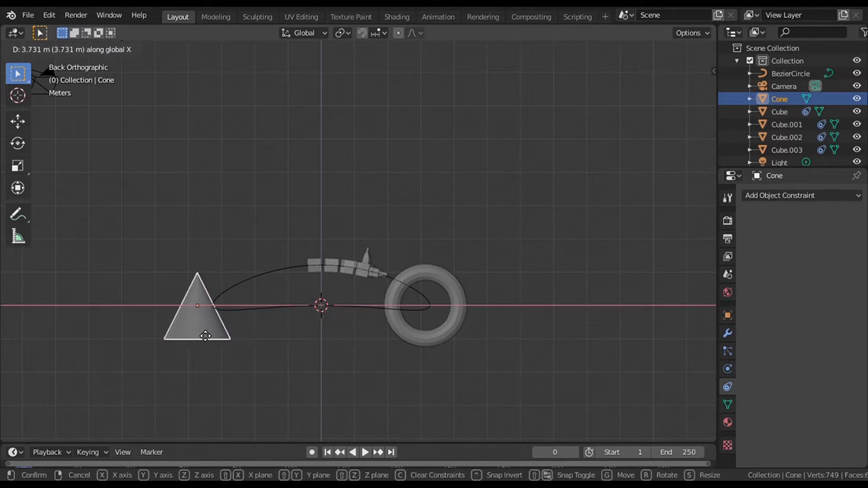
click(201, 335)
click(246, 329)
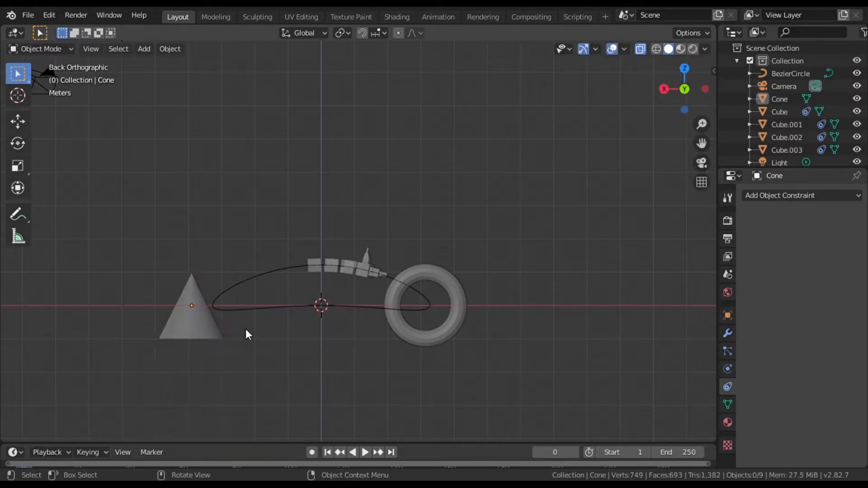
Step: Add a text object at the world origin and name the object SUBSCRIBE
click(685, 109)
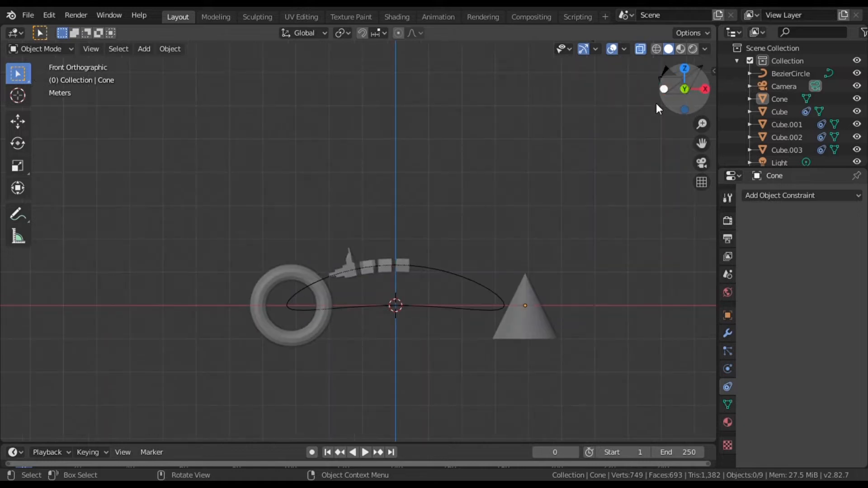
drag(676, 90, 710, 115)
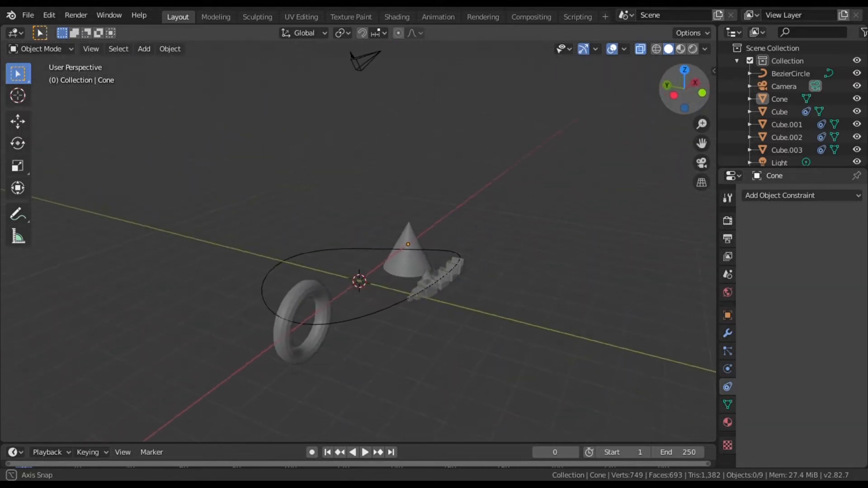
click(153, 47)
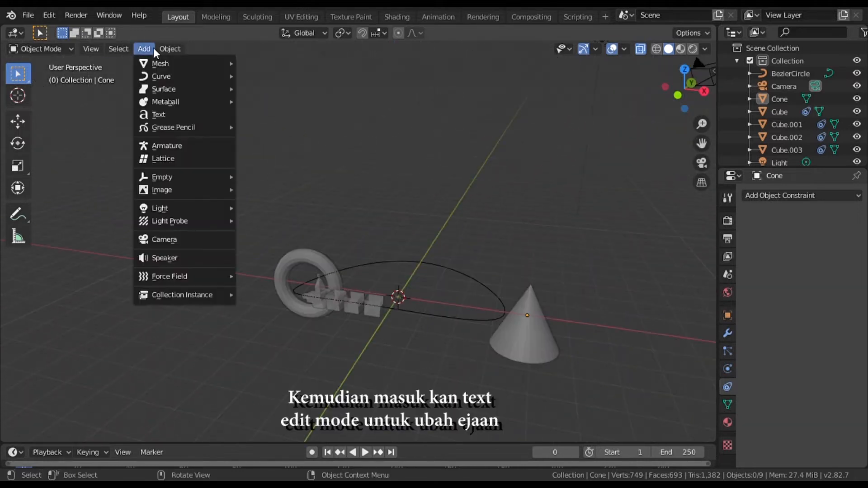
click(213, 115)
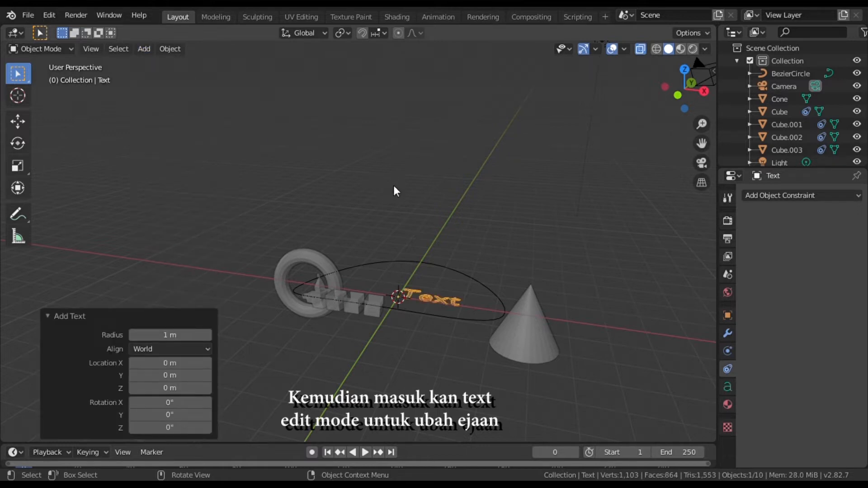
drag(688, 84, 644, 212)
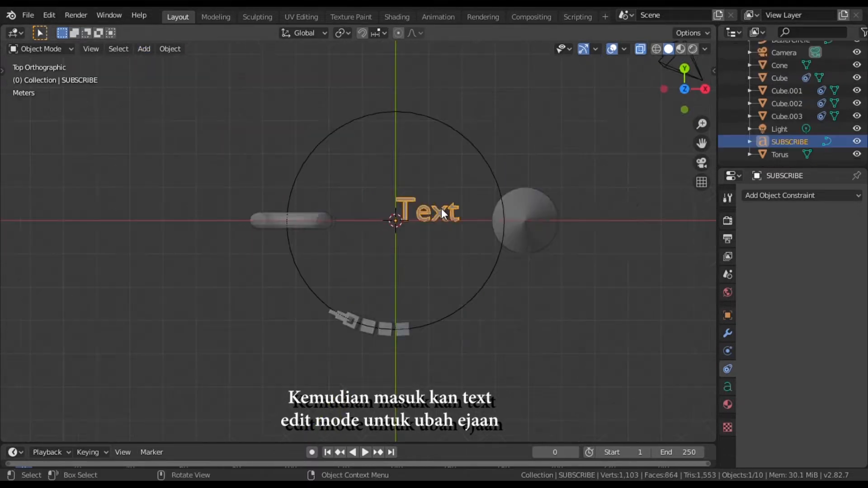
Step: Replace the text object's default wording with SUBSCRIBE in Edit Mode
scroll(456, 243, up, 4)
key(Tab)
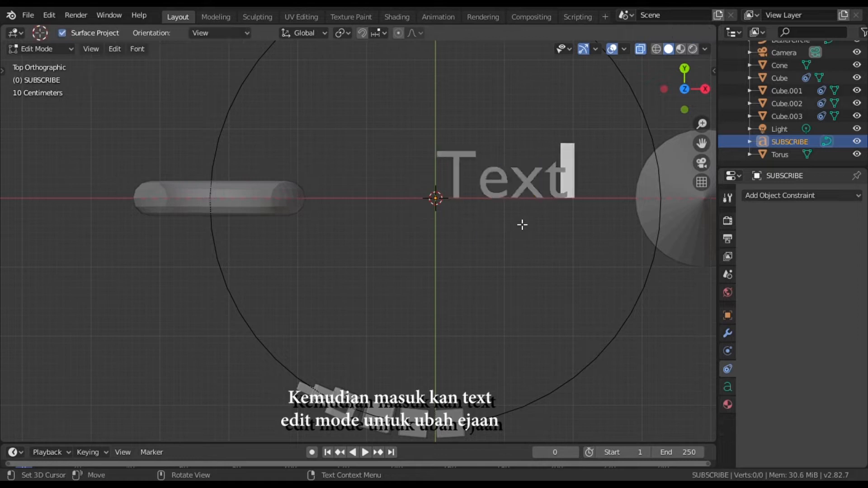
key(BackSpace)
key(BackSpace)
key(BackSpace)
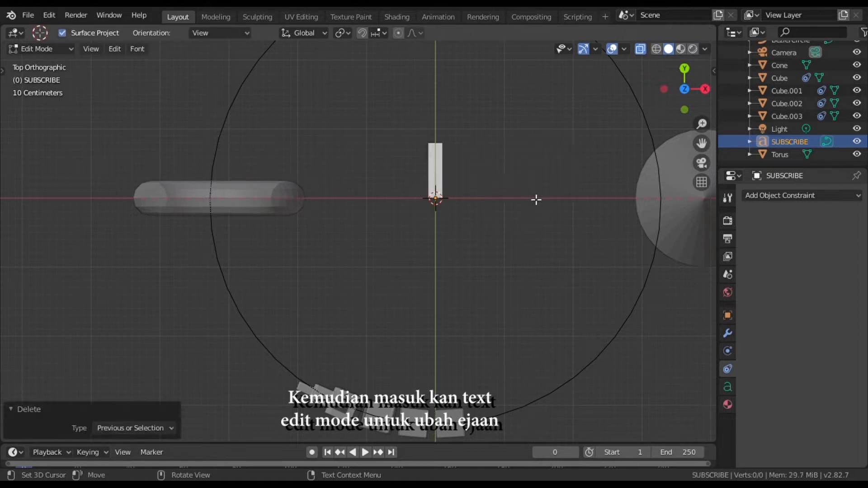
text(SUBSCRI)
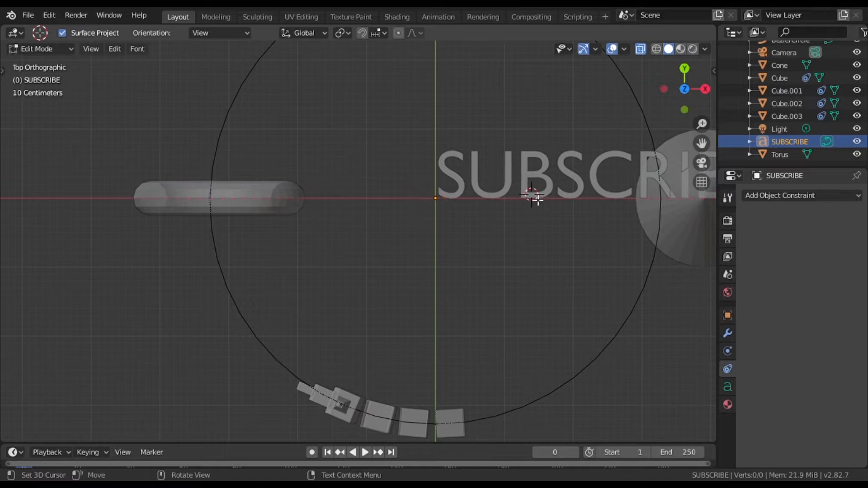
scroll(537, 198, down, 5)
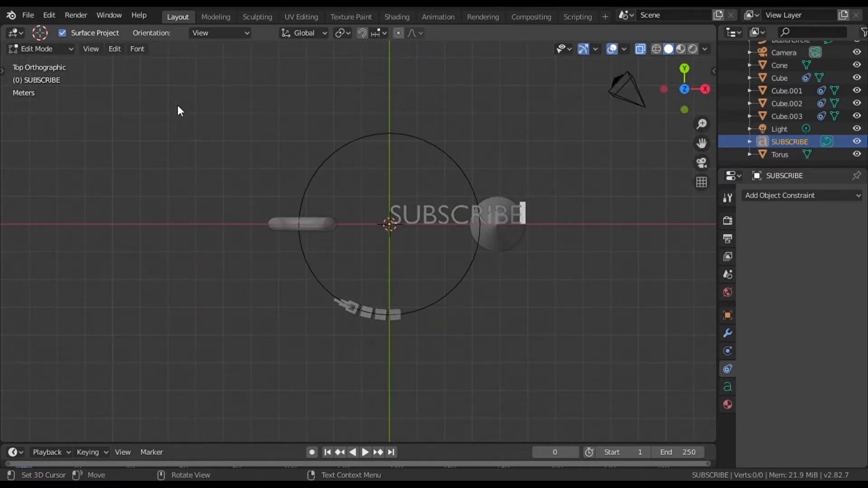
Step: Leave Edit Mode and move the SUBSCRIBE text about -2.92 m in X, 0.65 m in Y and 1.67 m in Z
key(Tab)
click(364, 141)
click(441, 213)
middle_drag(529, 155, 497, 190)
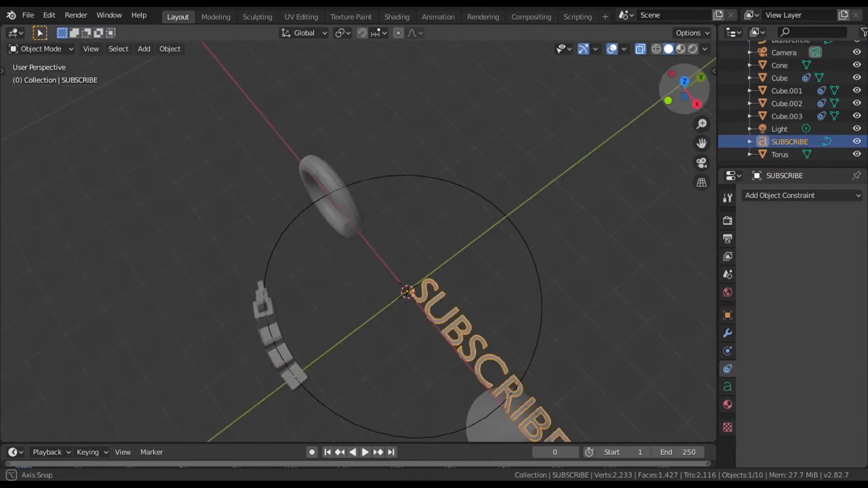
middle_drag(481, 337, 468, 349)
key(g)
click(441, 213)
Step: Rotate the SUBSCRIBE text in the right orthographic view so that it stands upright
key(KP_7)
click(706, 90)
key(r)
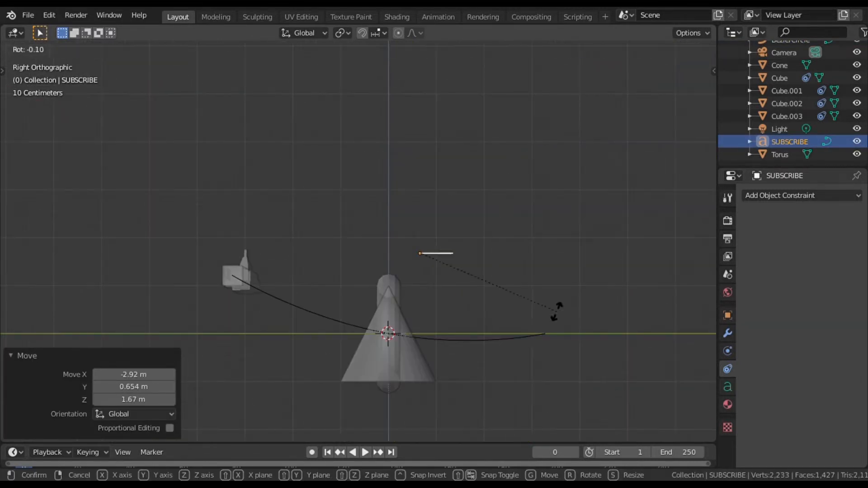
click(470, 145)
Step: Reposition the SUBSCRIBE text in front view, and shift it behind the curve by about -1.07 m in X and 3.22 m in Y
scroll(471, 146, down, 4)
click(656, 94)
click(663, 90)
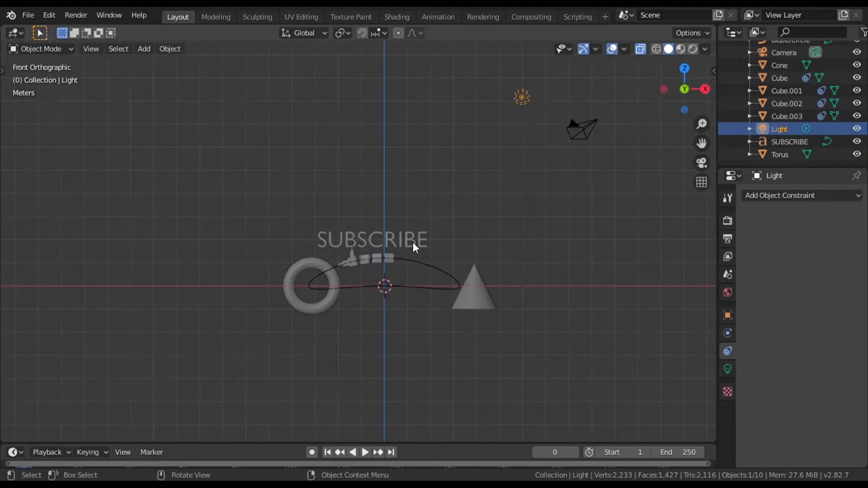
click(414, 248)
key(g)
click(456, 294)
drag(678, 92, 528, 127)
click(684, 73)
key(g)
click(390, 159)
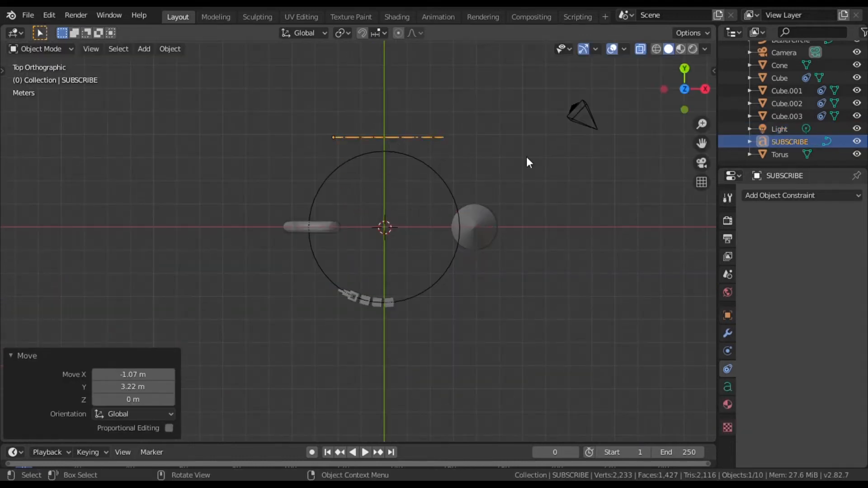
Step: Scale down the SUBSCRIBE text and move it about 0.88 m in X and 0.49 m in Z, above the curve
drag(673, 94, 655, 36)
scroll(632, 130, up, 4)
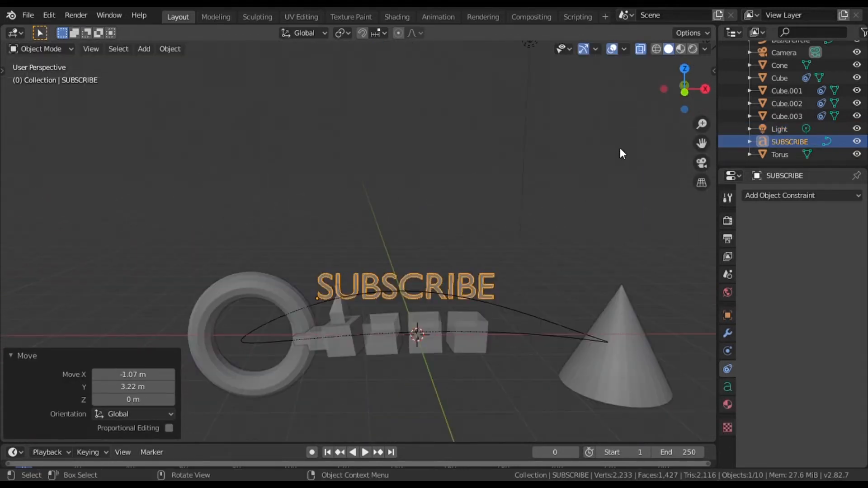
key(s)
click(345, 311)
key(g)
click(409, 287)
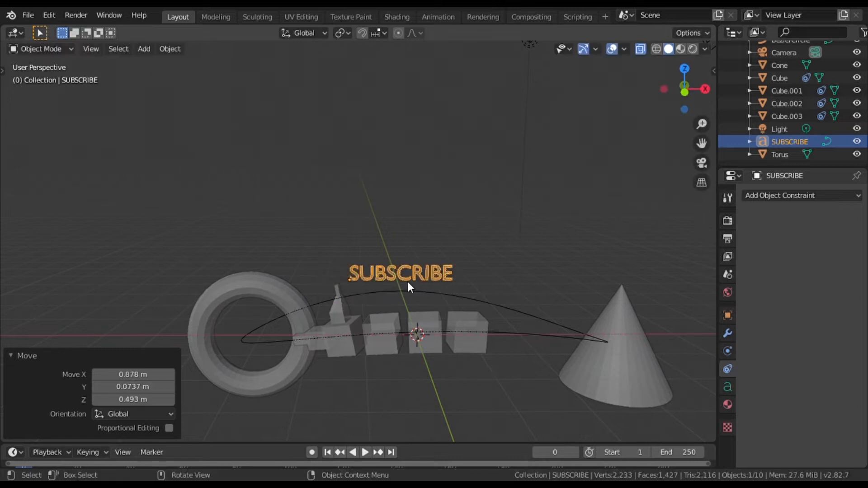
Step: Add a cube mesh, place it just behind the SUBSCRIBE text beyond the curve, and adjust its height along Z
click(154, 53)
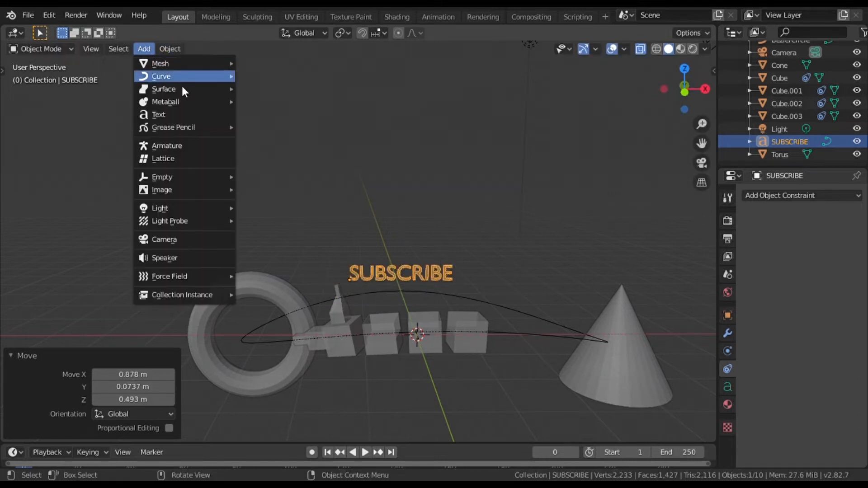
mouse_move(222, 68)
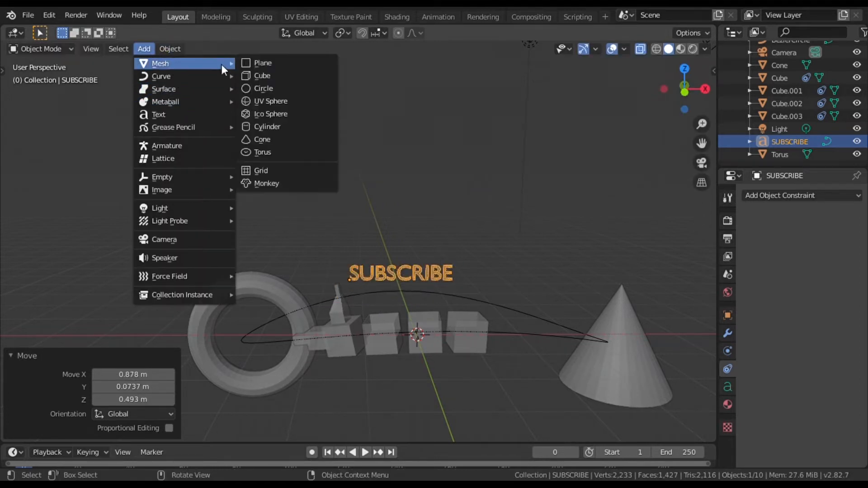
click(271, 75)
drag(680, 97, 633, 103)
scroll(444, 267, down, 4)
key(g)
click(443, 101)
click(670, 90)
key(g)
key(z)
click(209, 323)
Step: Scale the SUBSCRIBE text by 0.817 and move it over the front face of the new cube
scroll(537, 225, up, 7)
click(567, 298)
key(s)
click(582, 302)
key(g)
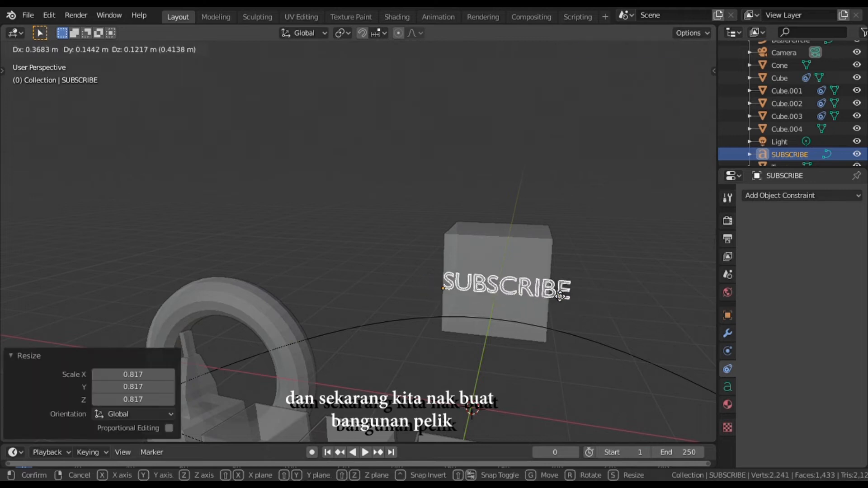
click(561, 292)
Step: Shrink the SUBSCRIBE text to the cube's width and centre it on the front face
key(s)
click(519, 289)
key(g)
click(549, 288)
key(g)
key(g)
click(541, 285)
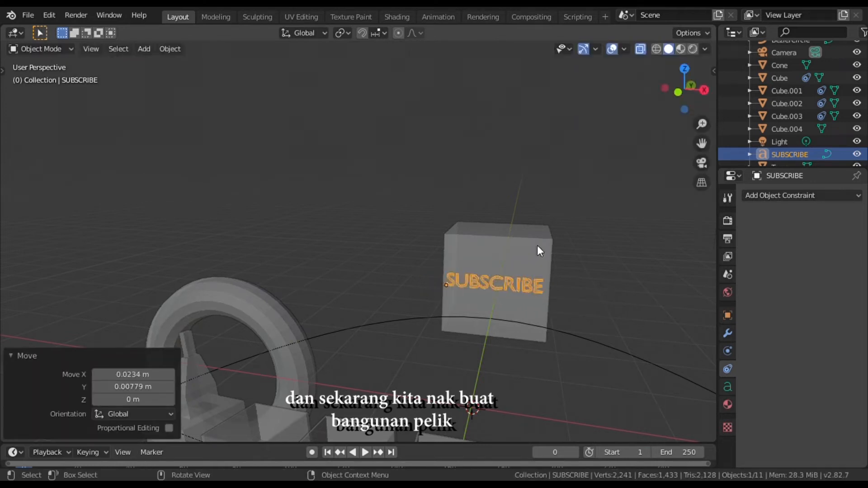
Step: In Edit Mode, inset the top face of the cube behind the text and extrude it up about 0.456 m
click(538, 250)
key(Tab)
click(512, 230)
key(i)
click(611, 240)
key(e)
click(627, 219)
Step: Inset and extrude the top face twice more to add two narrower tiers, the last about 0.465 m high
key(e)
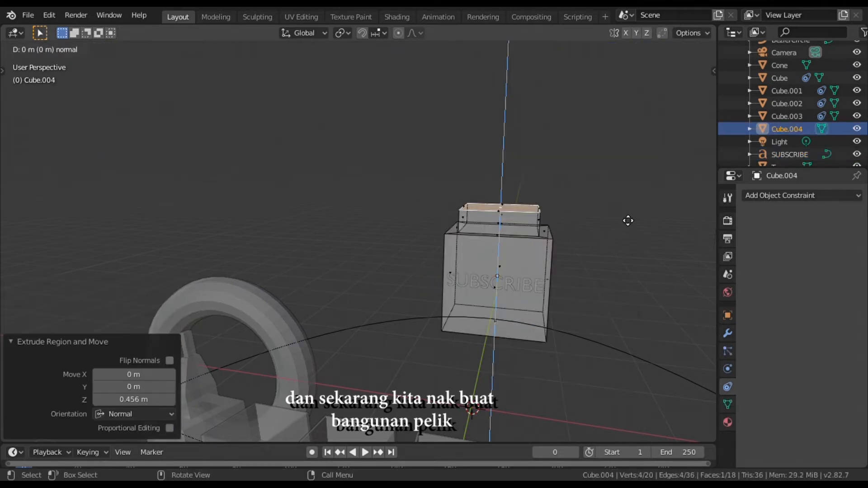
key(i)
click(615, 219)
key(e)
click(621, 192)
key(i)
click(615, 192)
key(e)
click(553, 273)
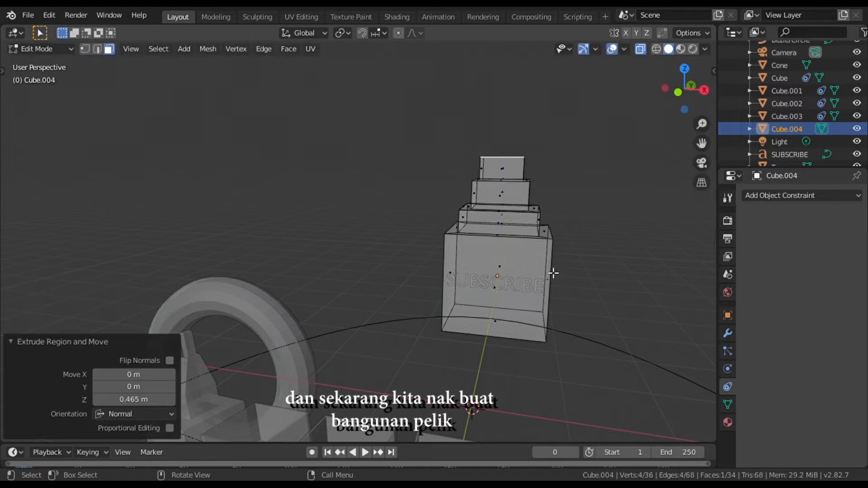
Step: Inset the front face of the building's base and extrude it 0.25 m inward to form a recessed panel
drag(683, 91, 577, 93)
drag(702, 143, 459, 88)
click(488, 299)
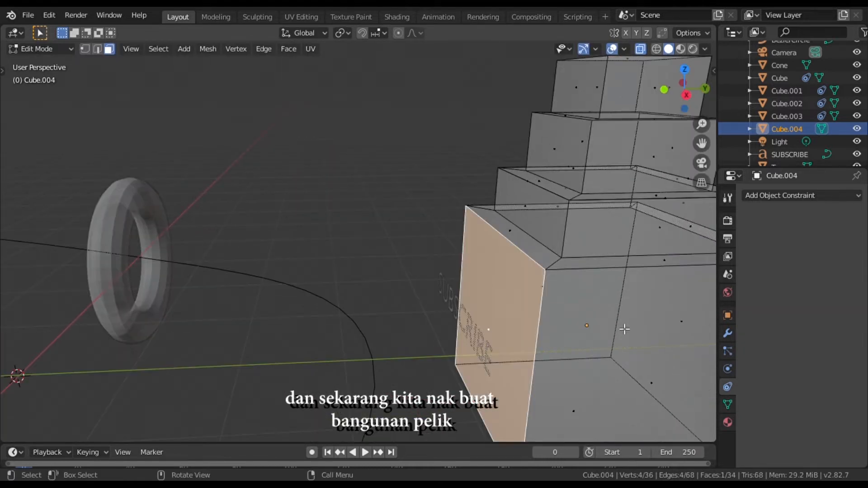
key(e)
click(625, 330)
key(i)
click(604, 331)
key(e)
click(623, 329)
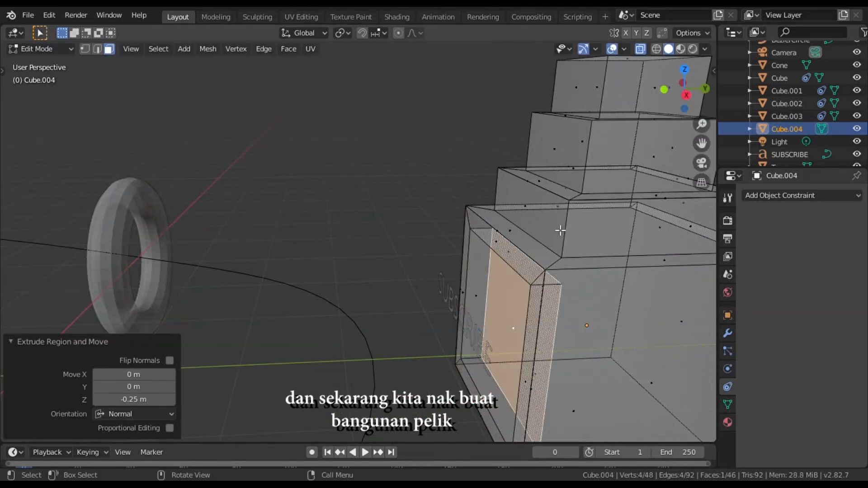
Step: Return to Object Mode and scale down the SUBSCRIBE text to fit the recessed panel
click(555, 218)
drag(683, 91, 760, 93)
click(540, 173)
click(472, 275)
key(Tab)
click(488, 287)
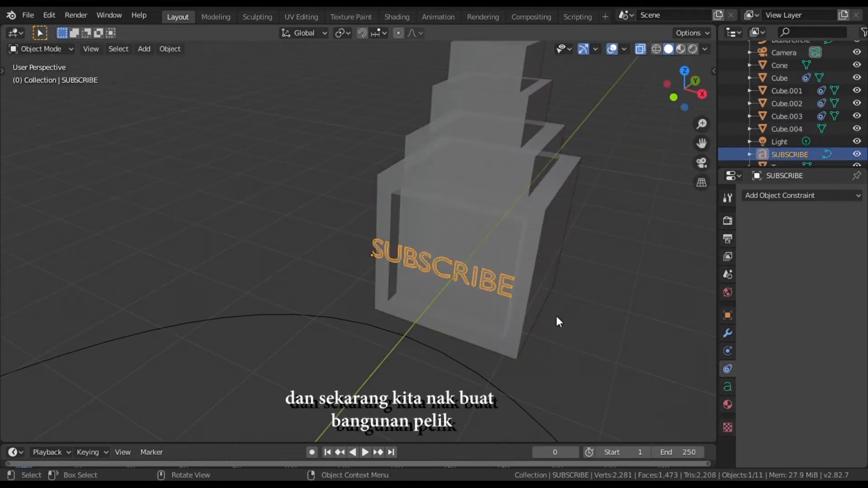
key(s)
click(526, 303)
Step: Centre the SUBSCRIBE text on the building by moving it along X in front view
click(674, 97)
click(447, 302)
click(426, 312)
click(426, 312)
click(583, 246)
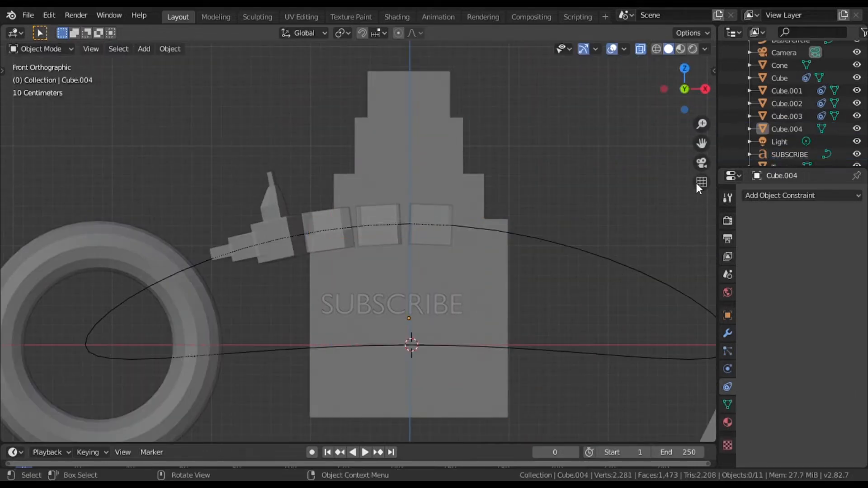
click(789, 154)
key(g)
key(x)
click(466, 309)
Step: Move the SUBSCRIBE text along Y up to the building's front face in right orthographic view
scroll(479, 300, down, 5)
click(596, 215)
drag(684, 89, 562, 226)
scroll(561, 226, up, 5)
click(494, 343)
key(g)
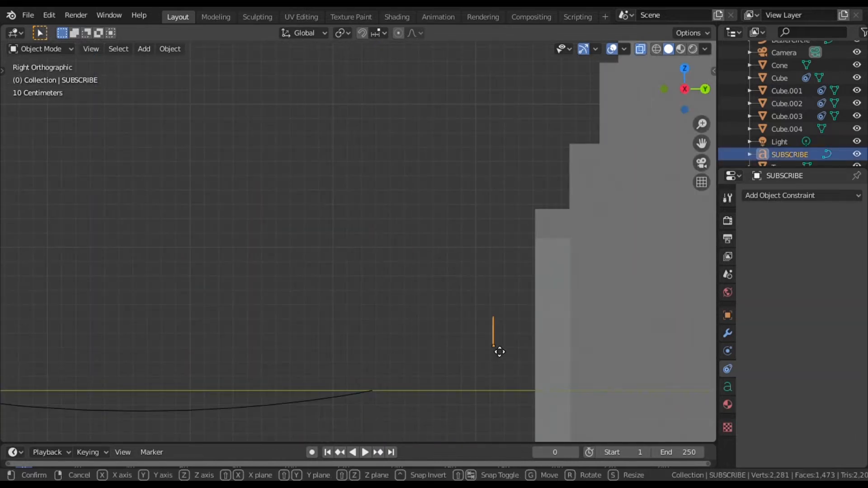
key(y)
click(528, 353)
Step: Inspect the scene from several angles in Material Preview and Solid shading
mouse_move(683, 89)
mouse_down()
mouse_move(682, 78)
mouse_move(484, 95)
mouse_move(533, 115)
mouse_up()
click(680, 52)
scroll(610, 166, down, 4)
click(669, 49)
scroll(430, 310, down, 5)
click(236, 323)
click(506, 288)
drag(694, 105, 567, 97)
scroll(421, 252, up, 3)
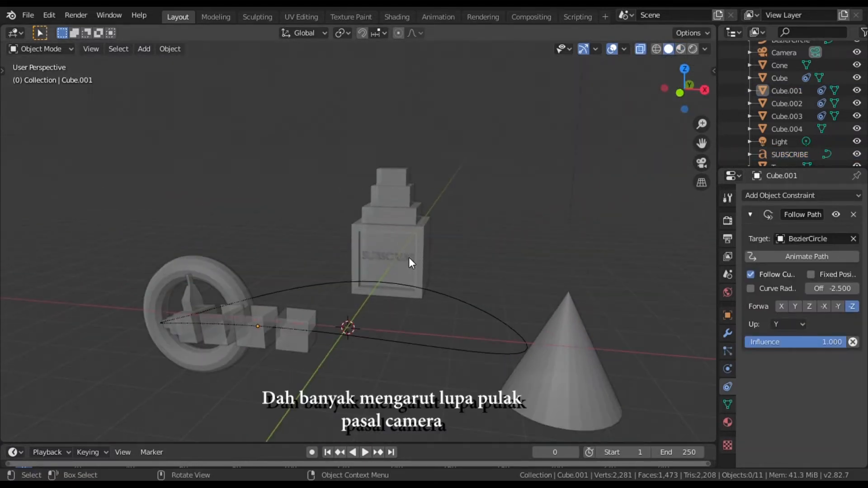
click(409, 257)
click(527, 263)
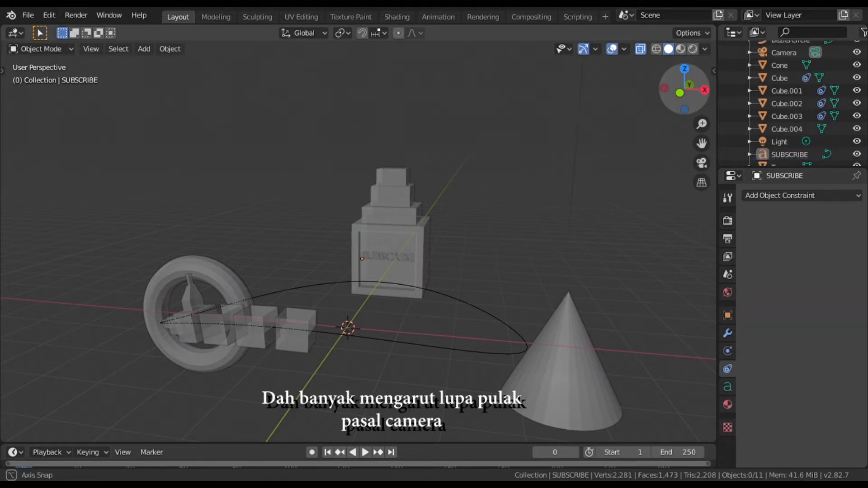
Step: Add a second camera at the 3D cursor near the world origin
drag(687, 104, 549, 105)
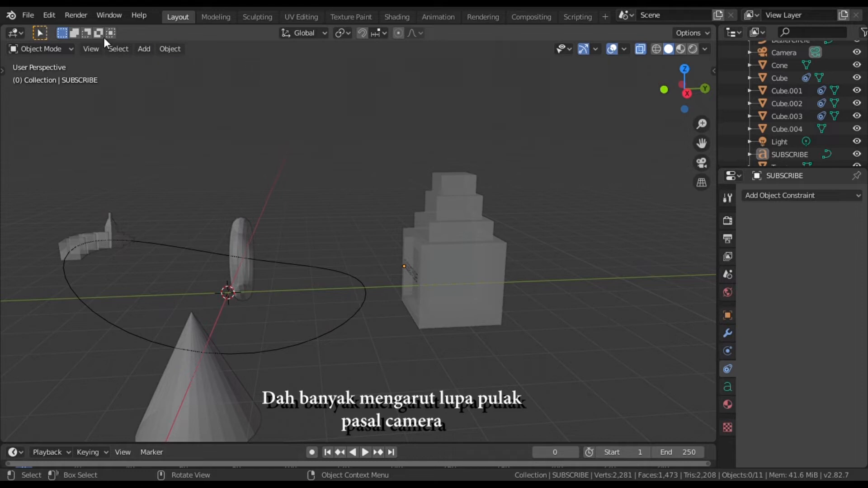
click(142, 47)
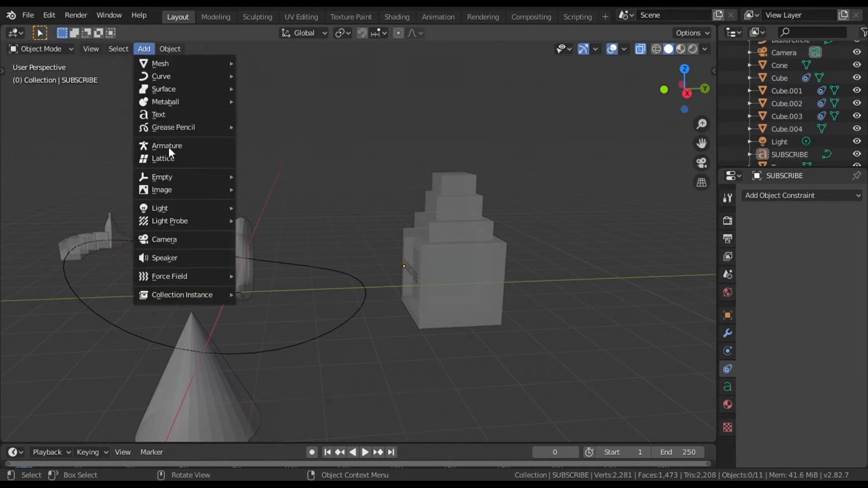
click(186, 238)
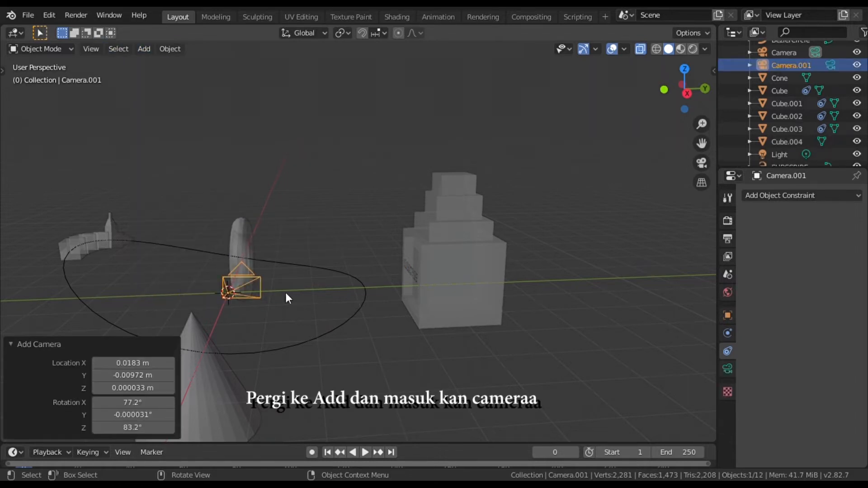
Step: Give the new camera a Follow Path constraint with BezierCircle as its target
click(793, 195)
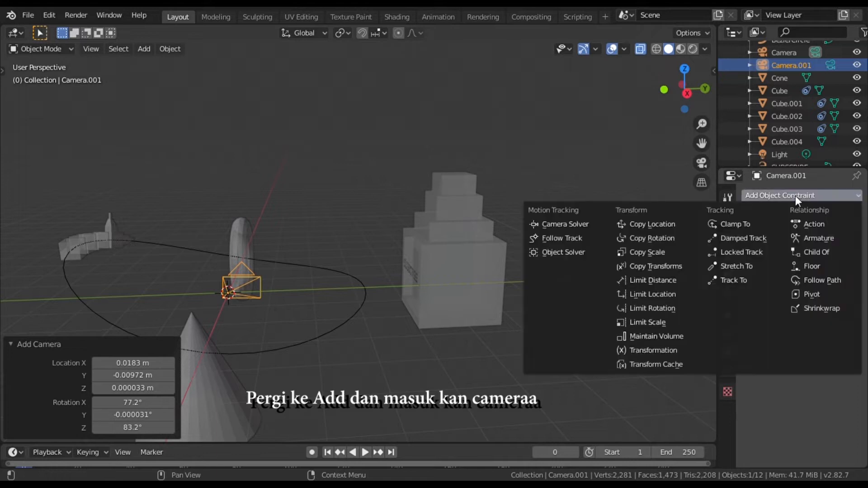
click(801, 276)
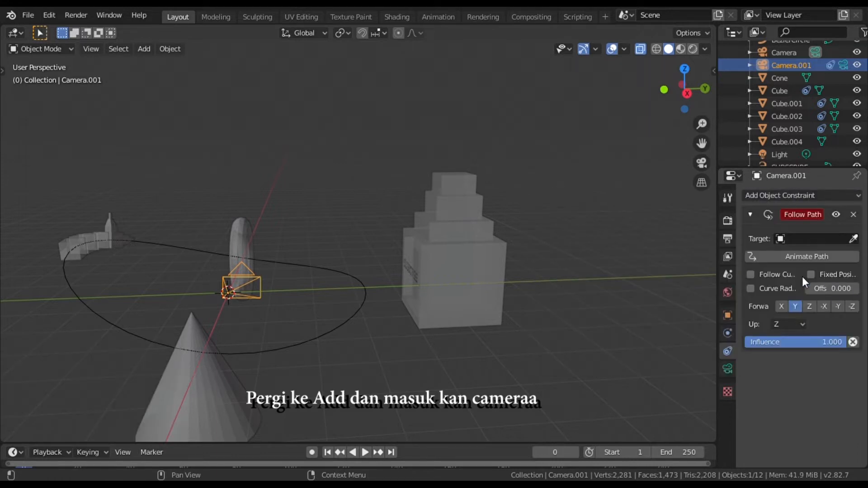
click(851, 240)
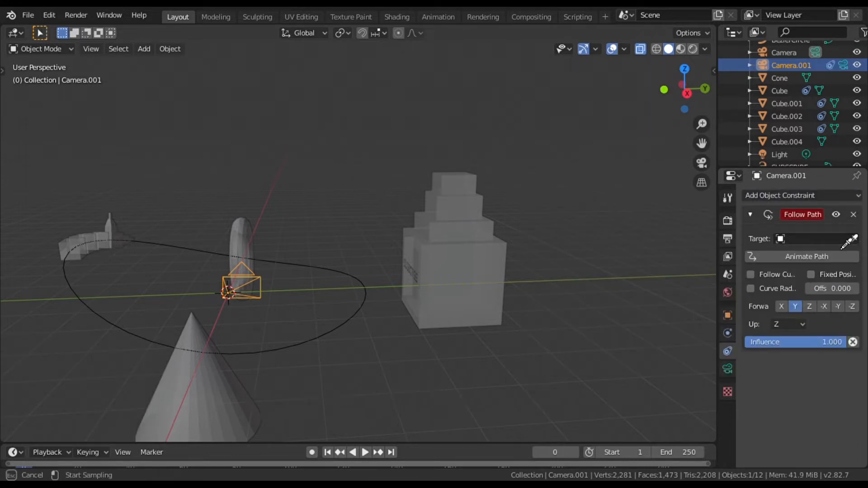
click(320, 344)
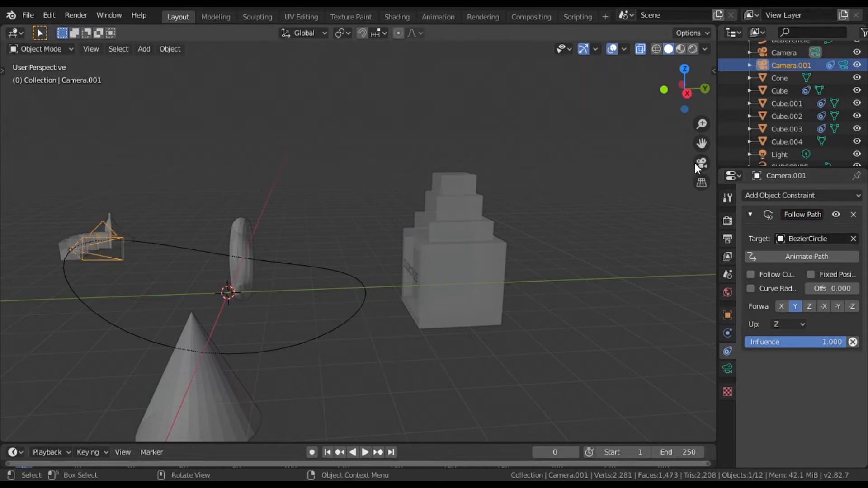
Step: Set the camera's Follow Path forward axis to -Z and its up axis to Y
drag(684, 89, 581, 95)
scroll(618, 147, up, 6)
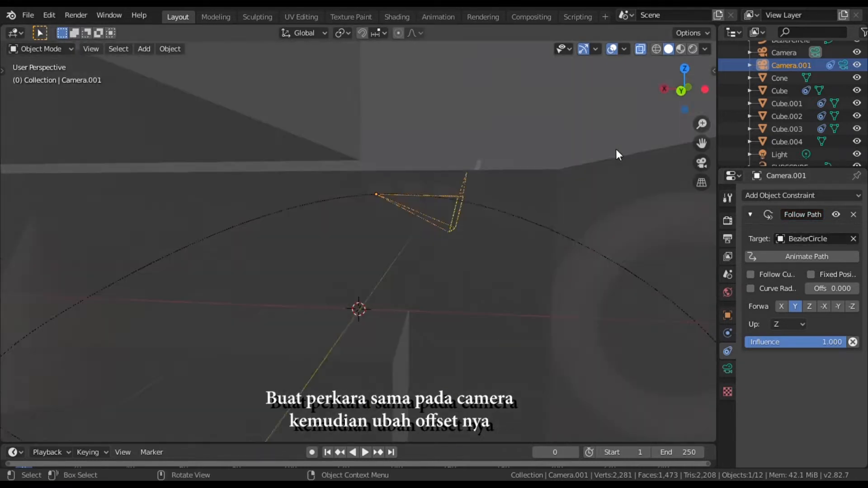
scroll(641, 159, up, 1)
drag(679, 89, 685, 95)
drag(699, 146, 736, 153)
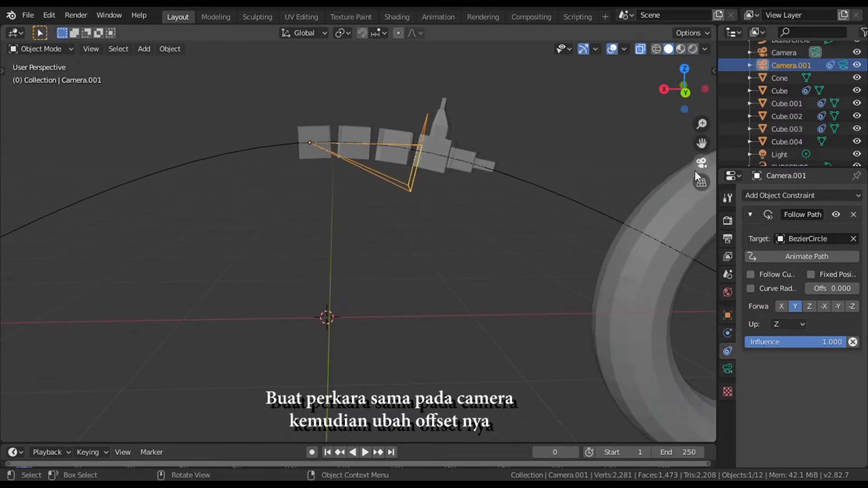
click(846, 306)
click(787, 324)
click(774, 352)
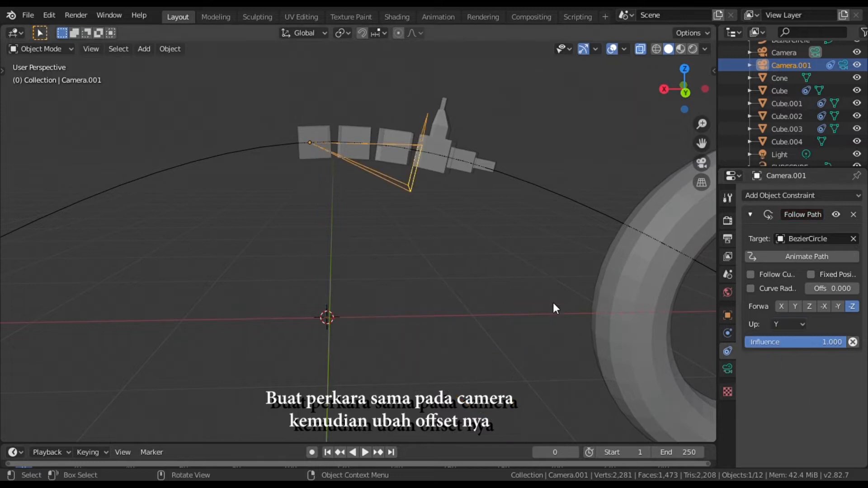
Step: Rotate the new camera by about -6.58° in the back orthographic view
click(406, 188)
click(685, 92)
key(r)
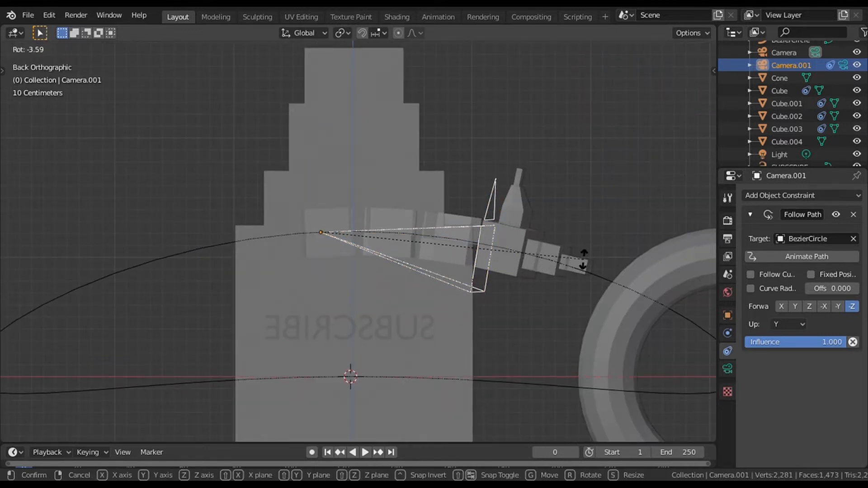
click(593, 248)
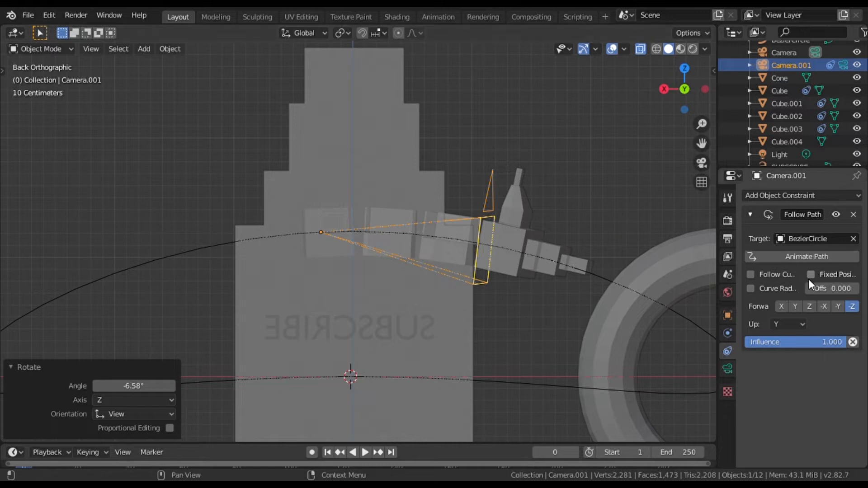
Step: Set the camera's Follow Path offset to -9
click(845, 292)
key(BackSpace)
text(-9)
key(Return)
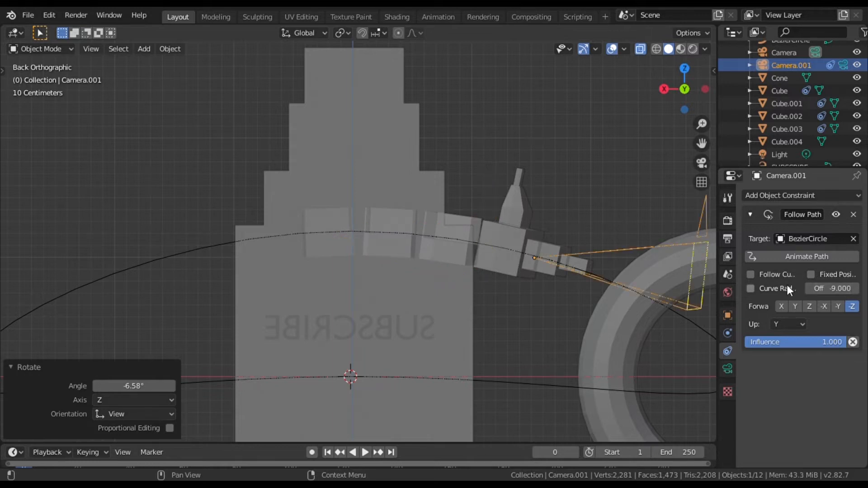
Step: Shrink the new camera's frame and scale the camera by 0.465 to fit the front of the train
drag(687, 281, 581, 268)
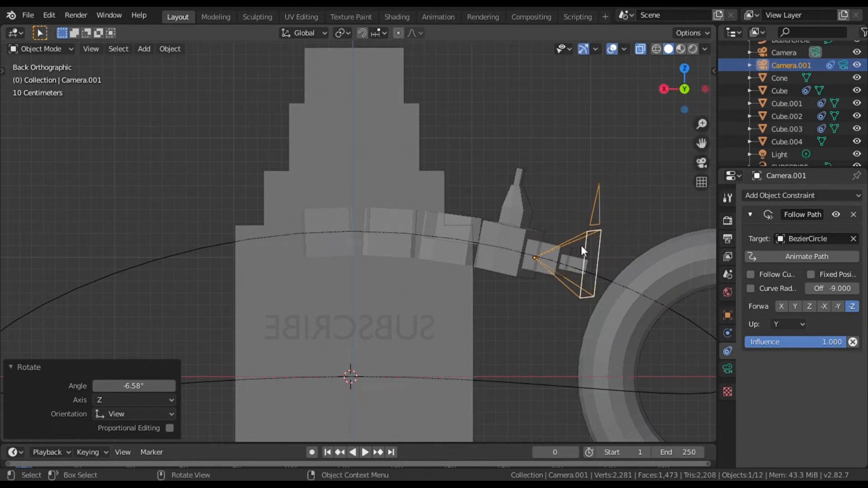
key(s)
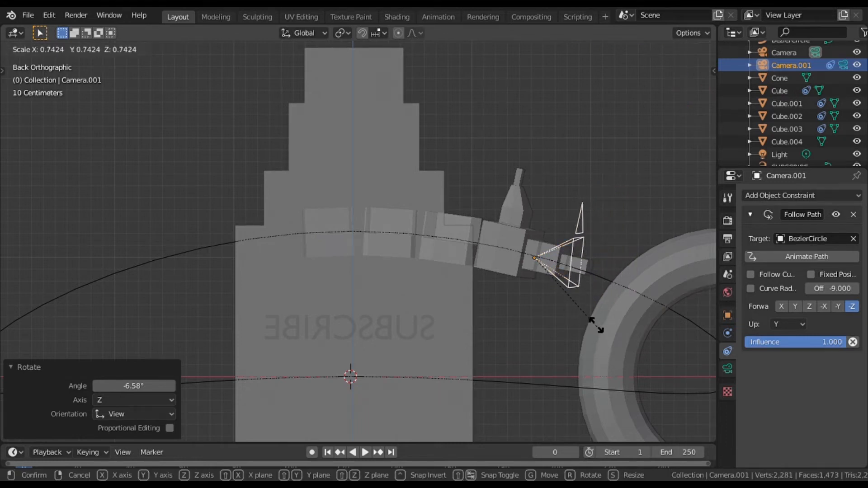
click(580, 294)
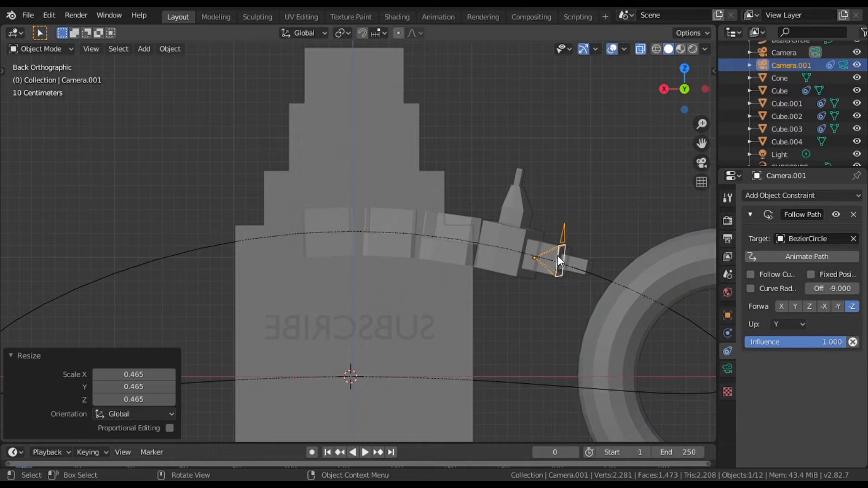
Step: Lengthen the new camera's display frame and enable Follow Curve on its Follow Path constraint
drag(557, 255, 592, 275)
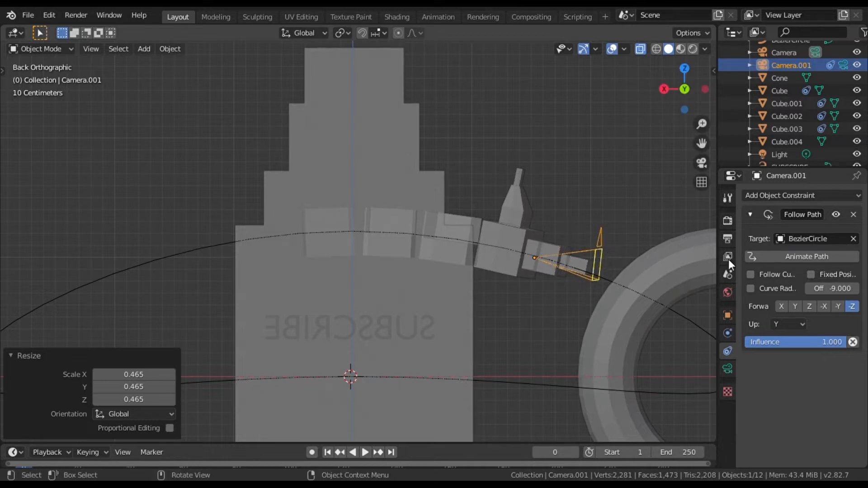
click(749, 274)
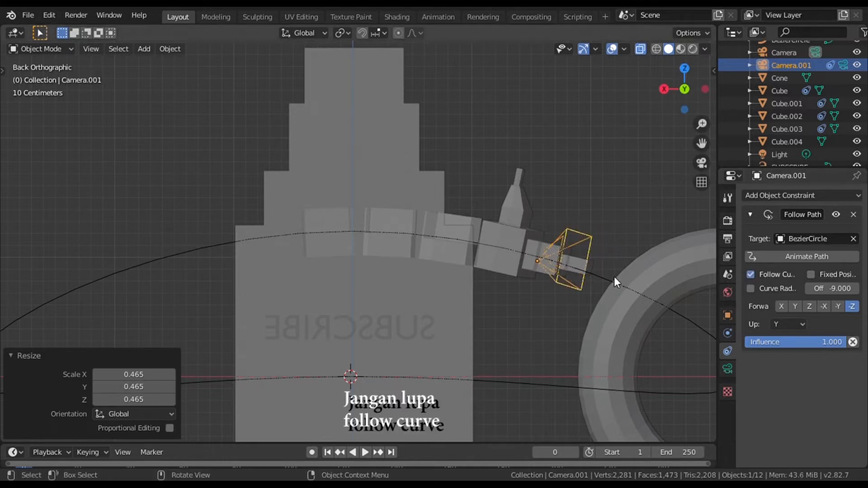
Step: Rotate the new camera by about 89° in the top orthographic view
mouse_move(682, 95)
mouse_down()
mouse_move(664, 133)
mouse_move(695, 85)
mouse_move(674, 92)
mouse_up()
click(674, 92)
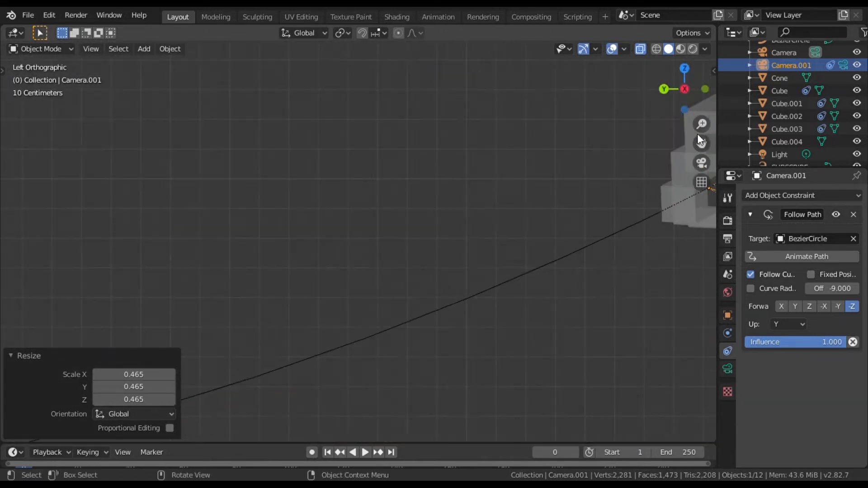
drag(700, 141, 340, 116)
click(685, 71)
scroll(684, 72, down, 7)
key(r)
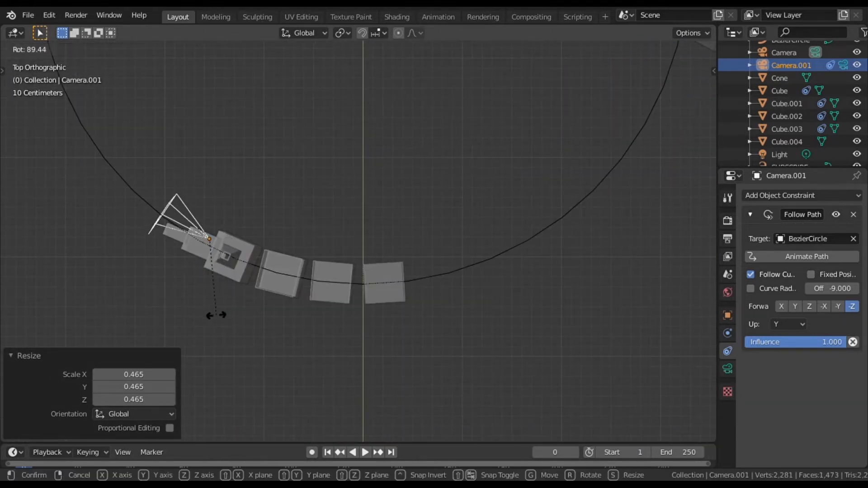
click(217, 313)
Step: Rotate the new camera by -78.7° in an angled perspective view of the train's front
click(669, 92)
scroll(673, 96, up, 8)
drag(674, 97, 524, 140)
click(540, 193)
click(544, 197)
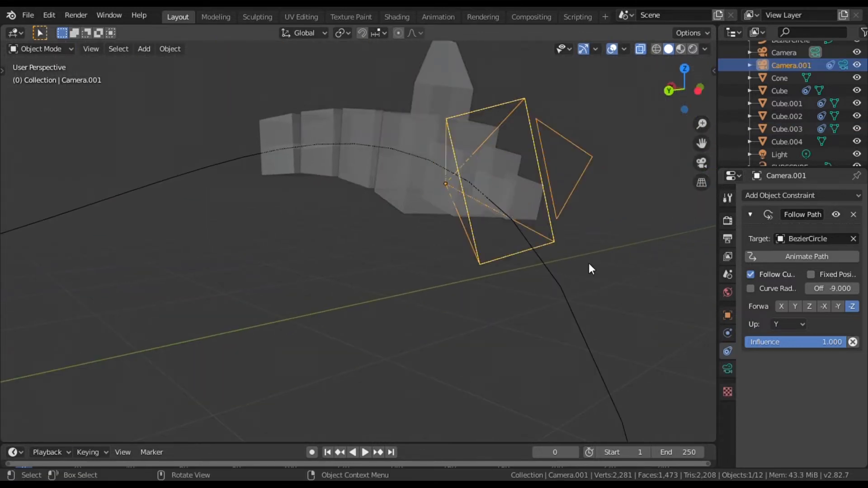
key(r)
click(566, 44)
Step: Rotate the new camera by -38.7° in the left orthographic view to tilt it along the path
click(702, 94)
key(r)
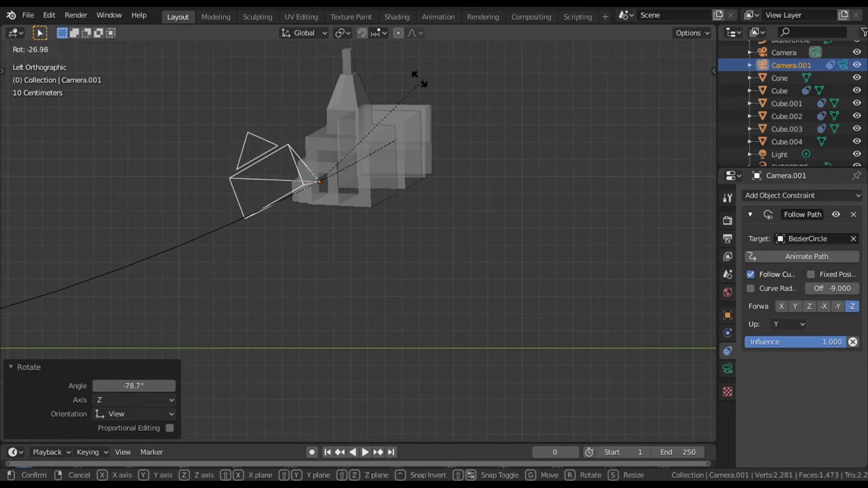
click(394, 69)
Step: Set Camera.001 as the scene's active camera
mouse_move(677, 94)
mouse_down()
mouse_move(714, 101)
mouse_move(669, 96)
mouse_up()
scroll(678, 149, down, 4)
click(727, 275)
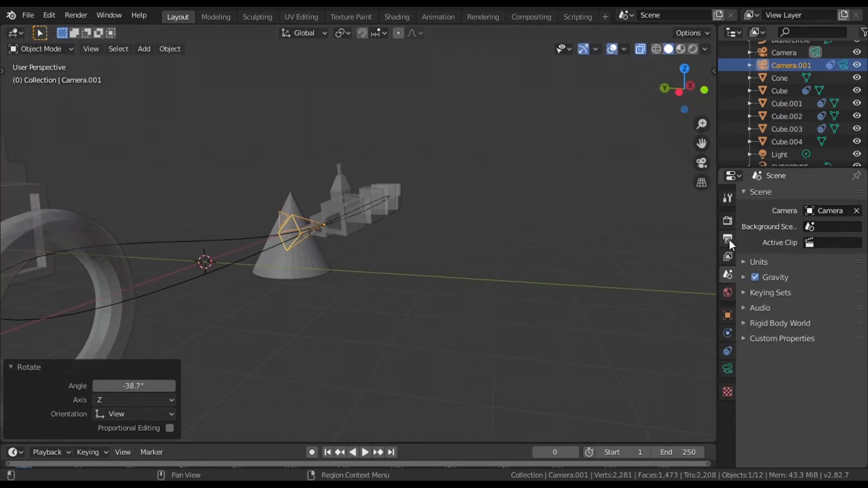
click(832, 211)
click(787, 242)
Step: Play the animation through the new front camera to check what it frames, stopping at frame 181
click(701, 162)
click(366, 452)
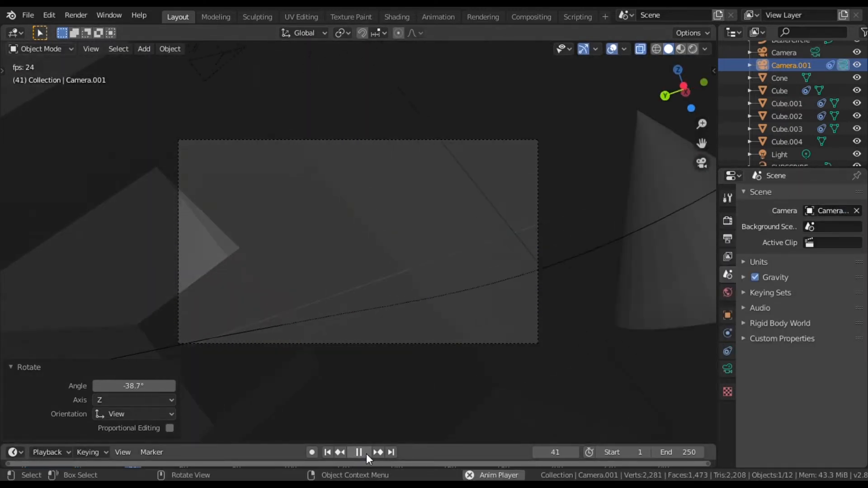
click(366, 454)
scroll(543, 289, up, 2)
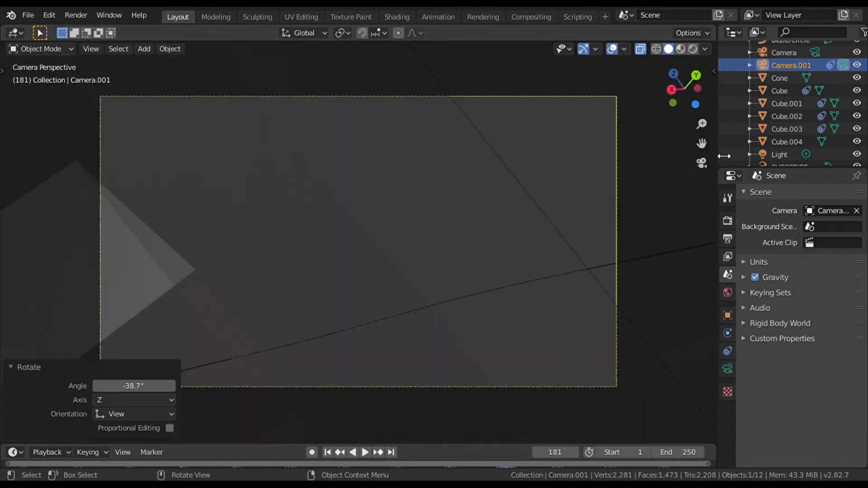
Step: Try a Follow Path offset of -10 on the front camera and check its framing through the camera view
click(701, 162)
scroll(453, 216, up, 3)
drag(689, 100, 683, 125)
click(704, 90)
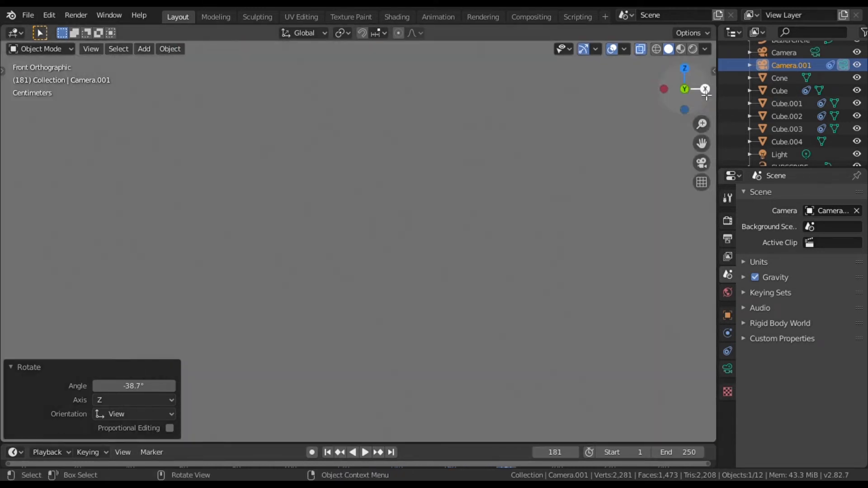
scroll(673, 170, down, 8)
click(731, 199)
click(726, 351)
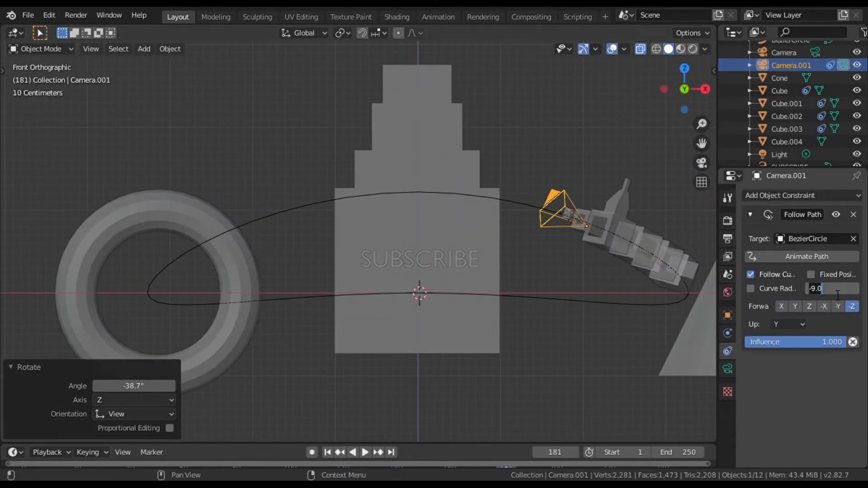
click(820, 289)
key(BackSpace)
key(BackSpace)
key(Return)
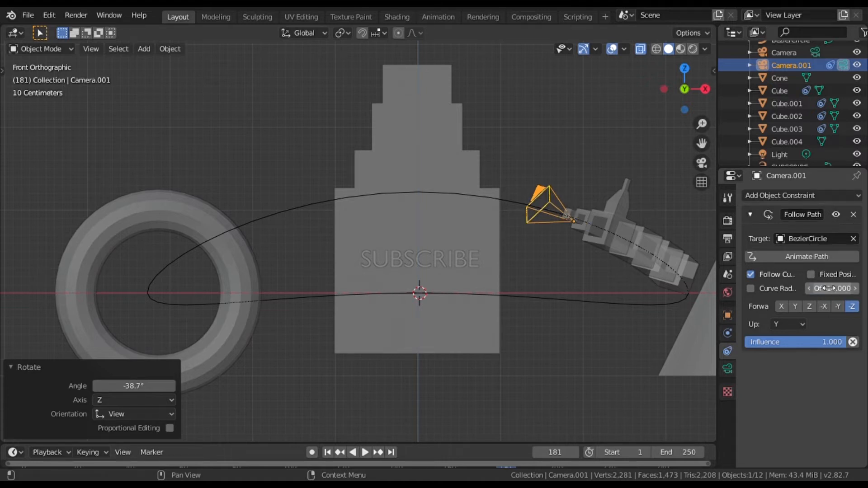
drag(827, 289, 795, 289)
click(701, 162)
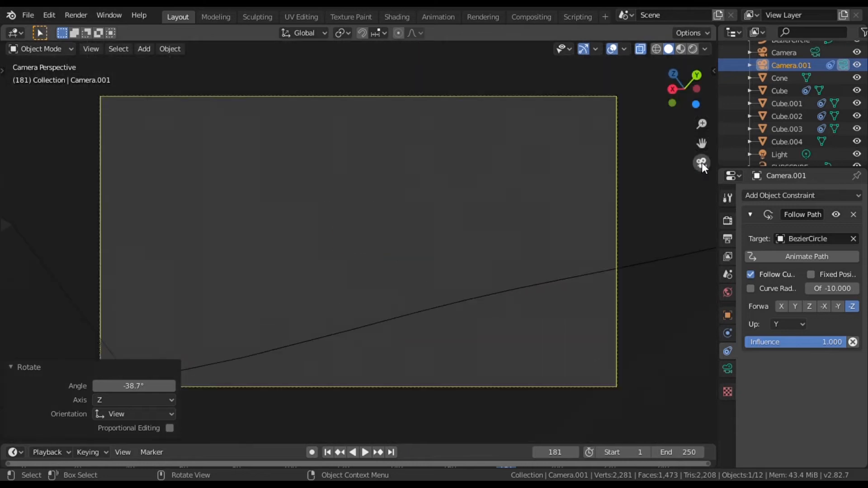
click(701, 162)
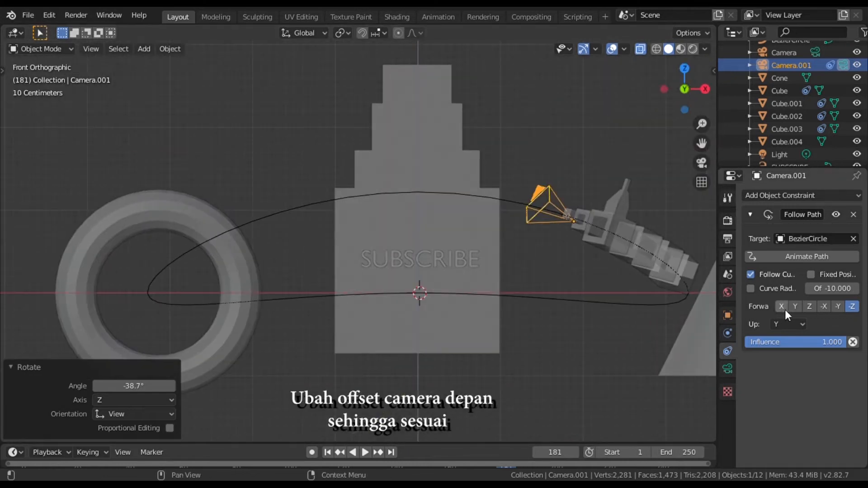
Step: Set the front camera's Follow Path offset to -12
click(837, 292)
key(Left)
key(Left)
key(BackSpace)
key(BackSpace)
text(-2)
key(BackSpace)
text(12)
key(Return)
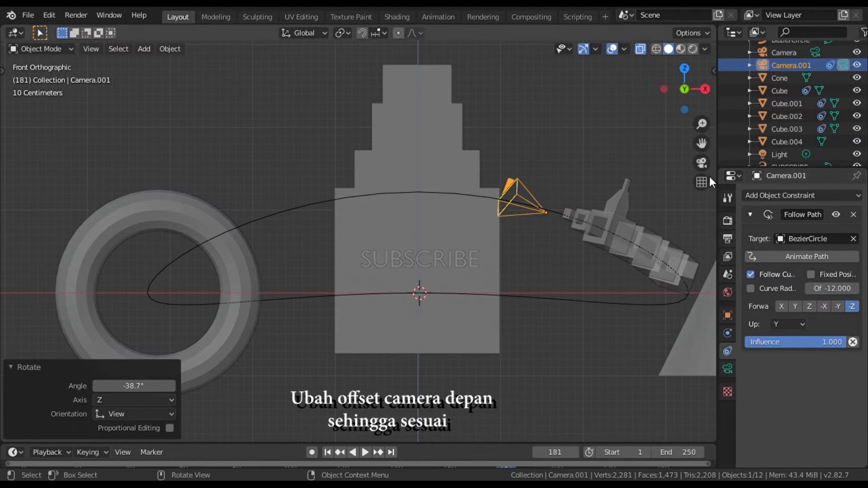
Step: Play back the train animation through the front camera with its new offset, stopping at frame 95
click(701, 163)
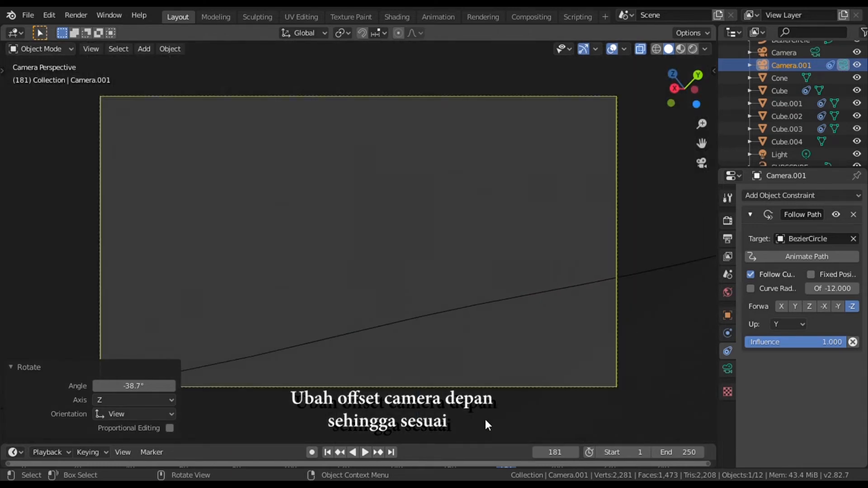
click(364, 452)
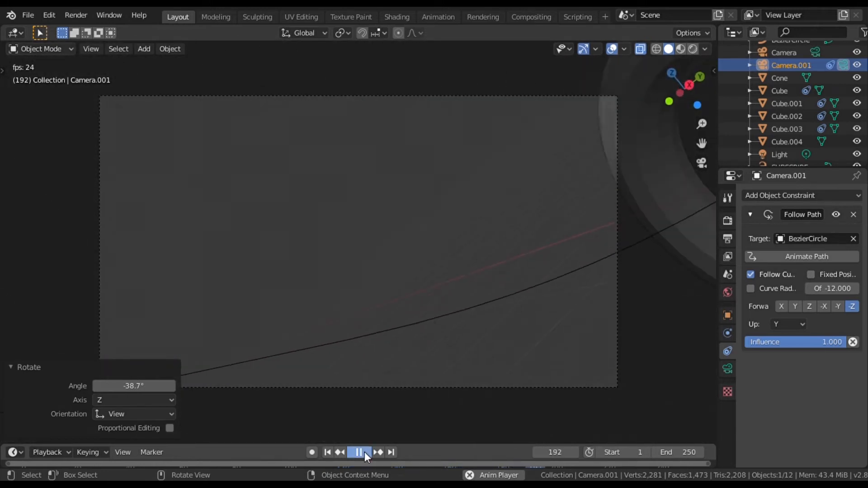
click(364, 452)
Step: Add a Follow Path constraint to the original Camera with BezierCircle as its target
drag(700, 111, 633, 167)
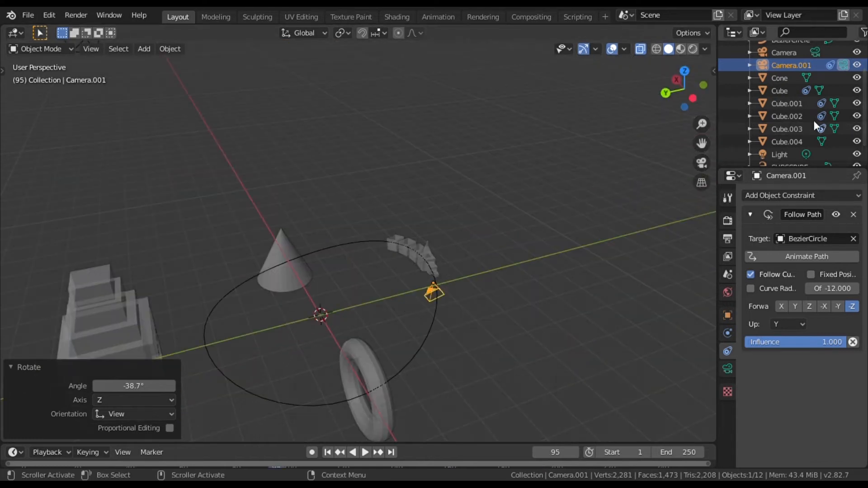
scroll(801, 110, up, 3)
click(793, 87)
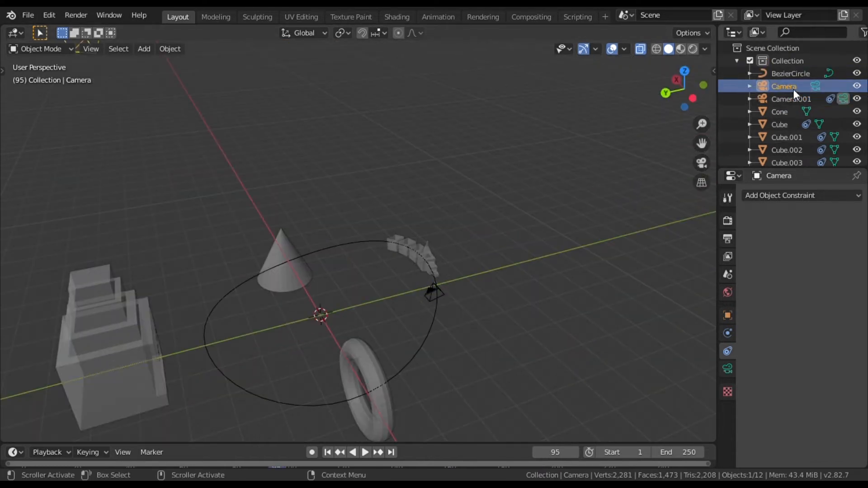
scroll(498, 178, down, 5)
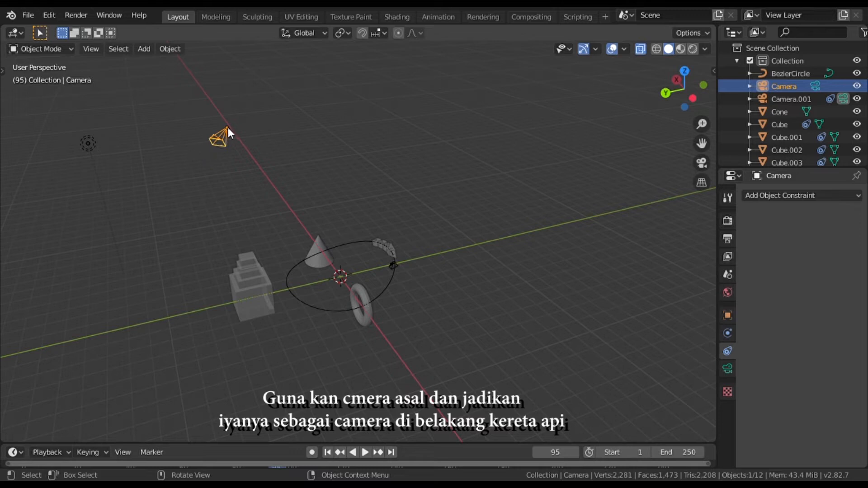
drag(203, 103, 266, 159)
click(751, 195)
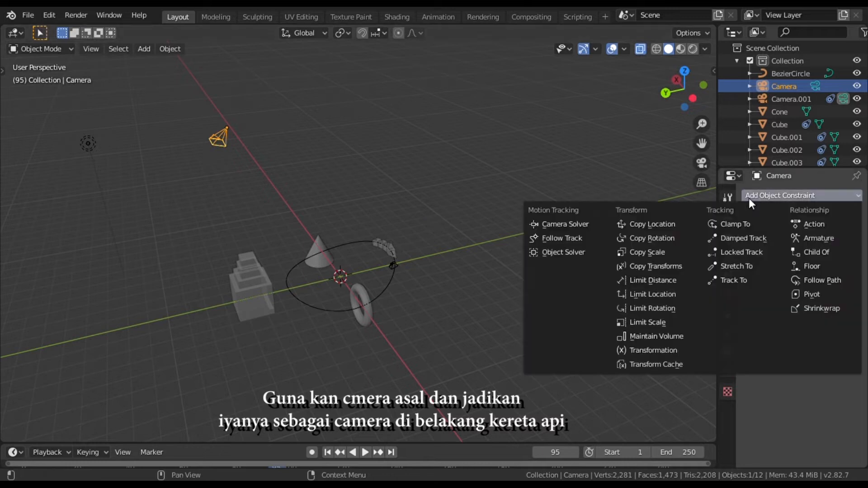
click(806, 278)
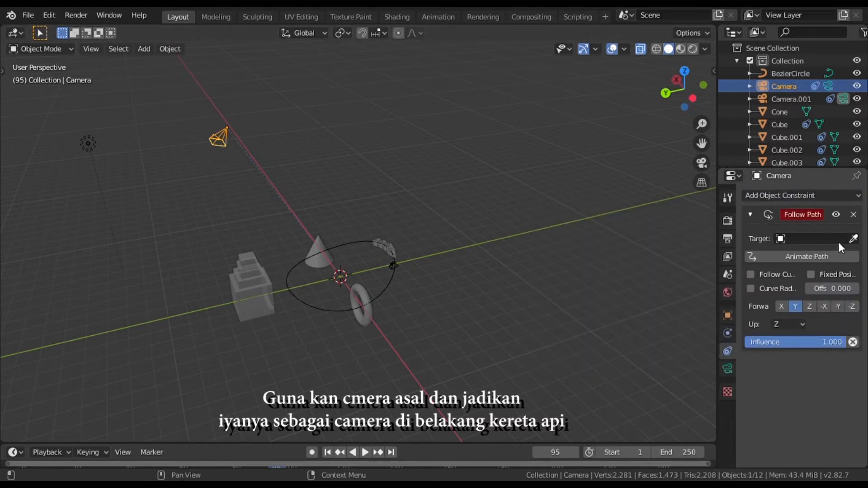
click(853, 239)
click(388, 289)
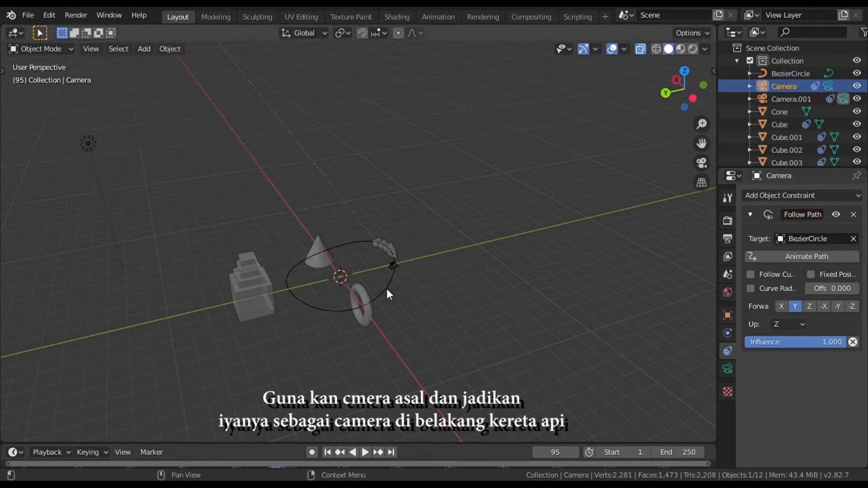
Step: Move the original camera close to the train by about -7.52 m in X, -5.29 m in Y and -8.54 m in Z
scroll(368, 181, down, 2)
scroll(370, 187, down, 4)
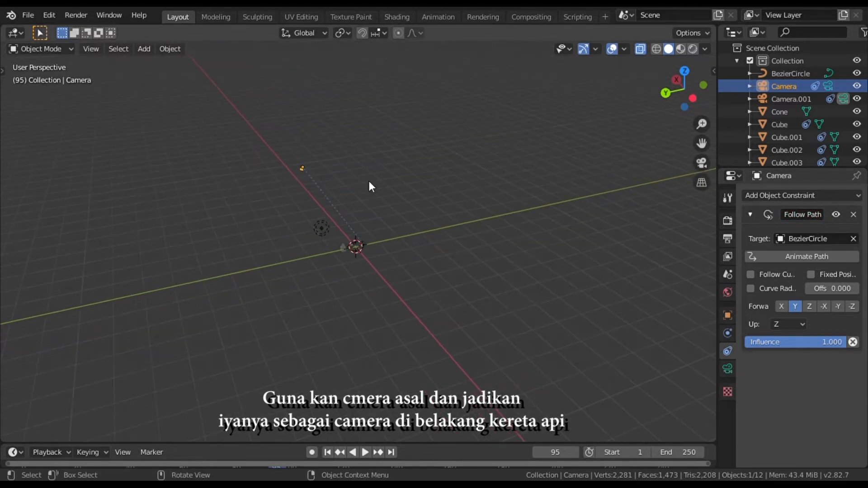
scroll(369, 186, up, 3)
scroll(370, 187, down, 2)
scroll(370, 186, down, 2)
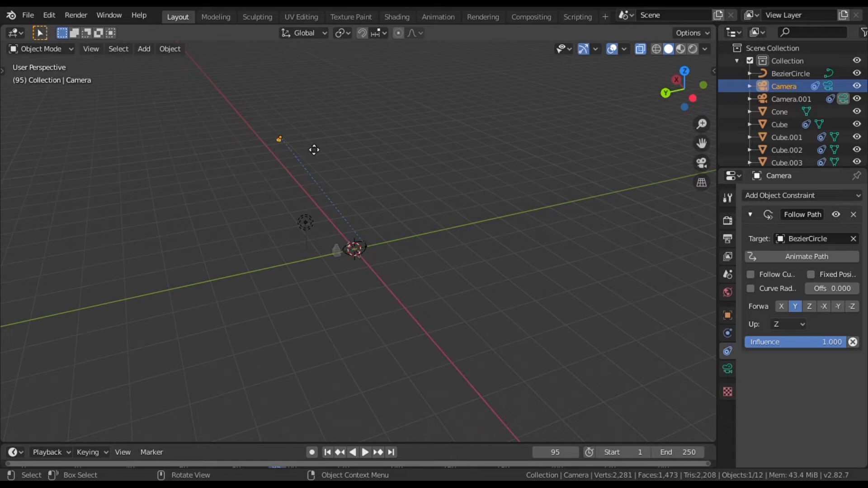
key(g)
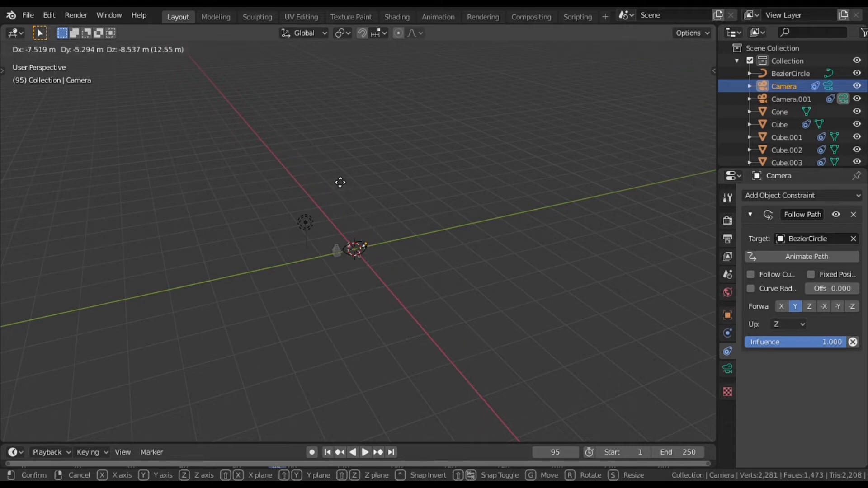
click(340, 182)
Step: Set the original camera's Follow Path forward axis to -Z and its up axis to Y
scroll(395, 202, up, 5)
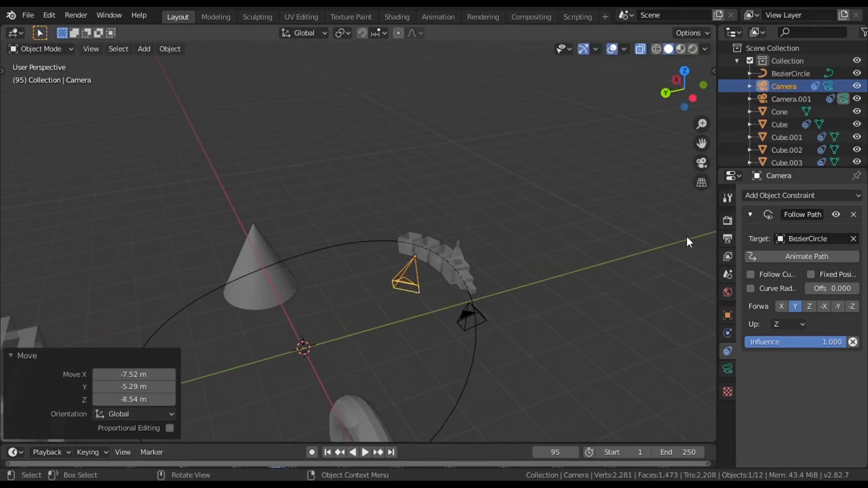
click(852, 307)
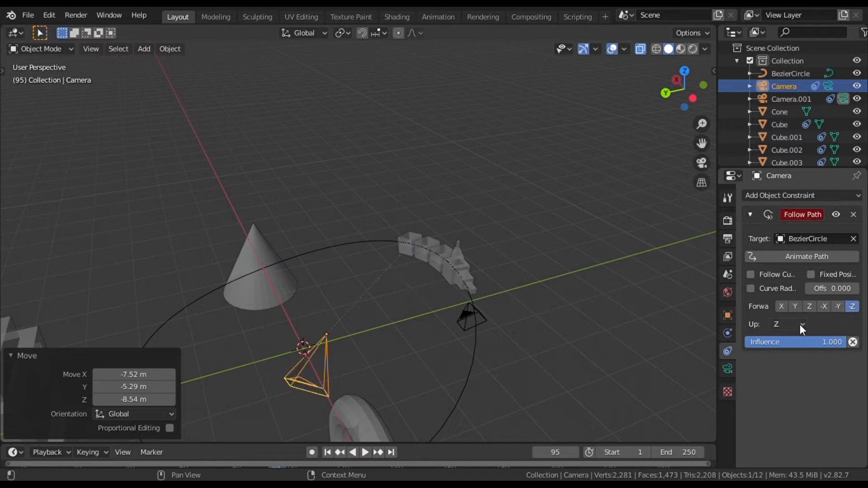
click(799, 324)
click(779, 352)
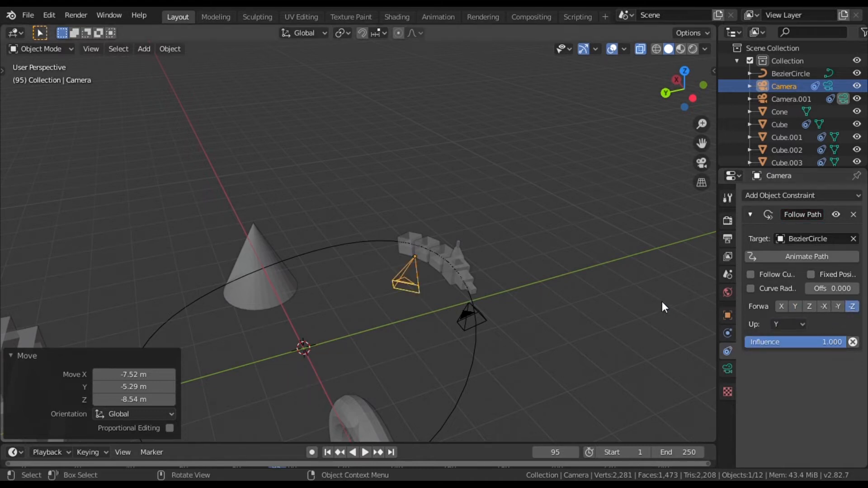
Step: Move the original camera onto the train in the left orthographic view, by about 1.08 m in Y and 1.37 m in Z
drag(682, 90, 694, 107)
click(686, 98)
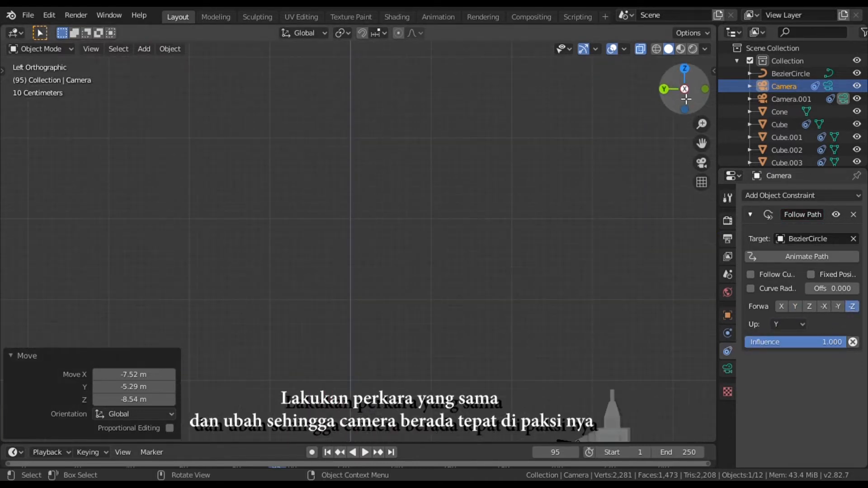
scroll(685, 179, down, 3)
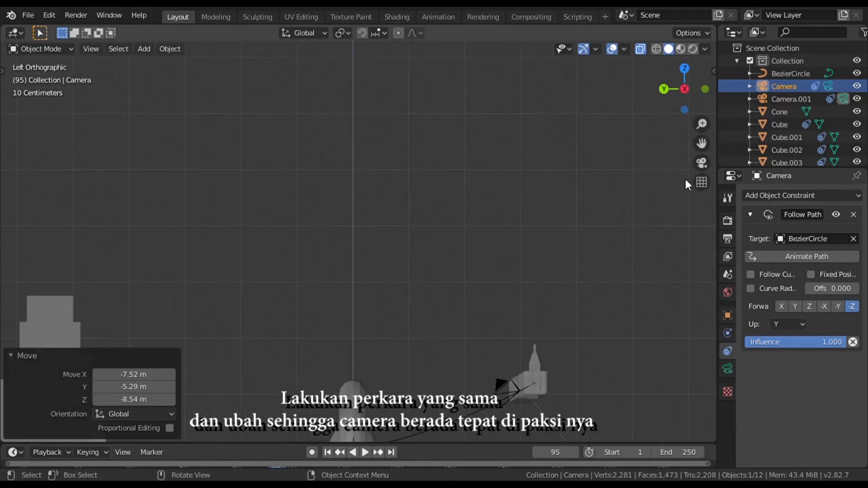
drag(700, 143, 686, 9)
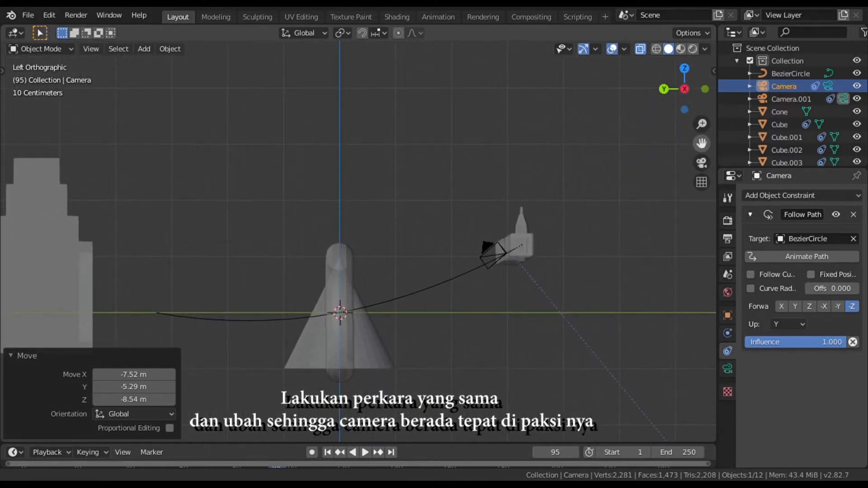
scroll(584, 247, down, 3)
scroll(583, 247, down, 1)
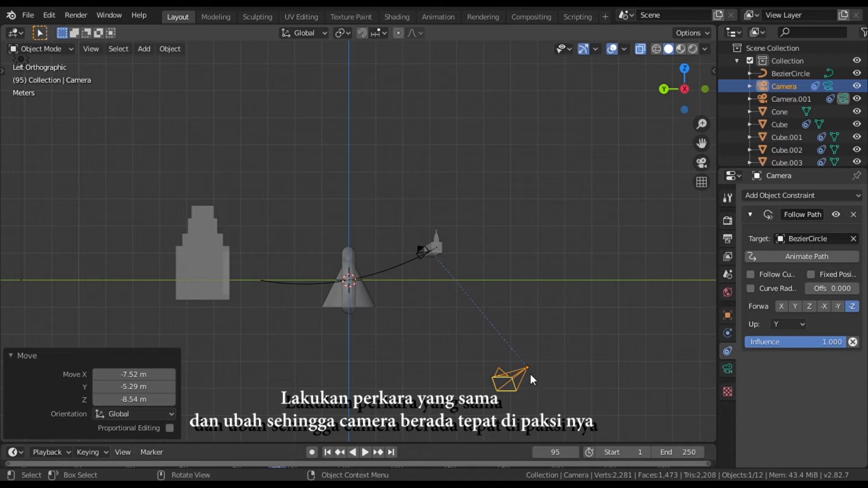
key(g)
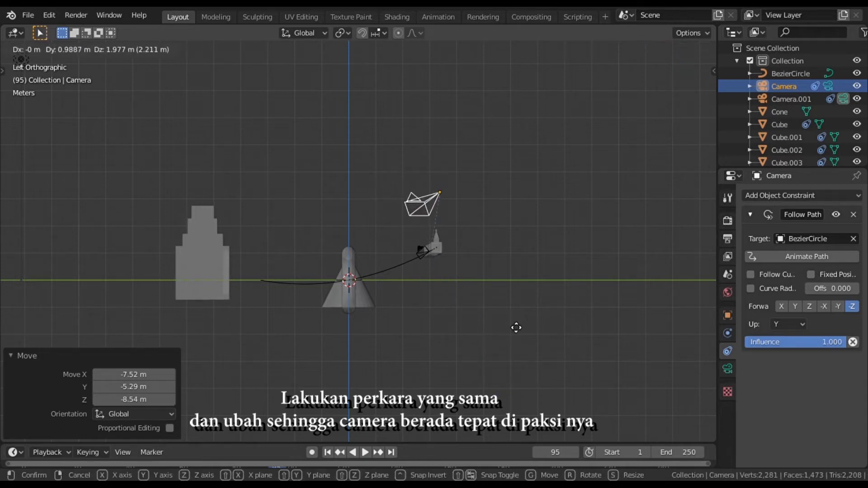
click(513, 344)
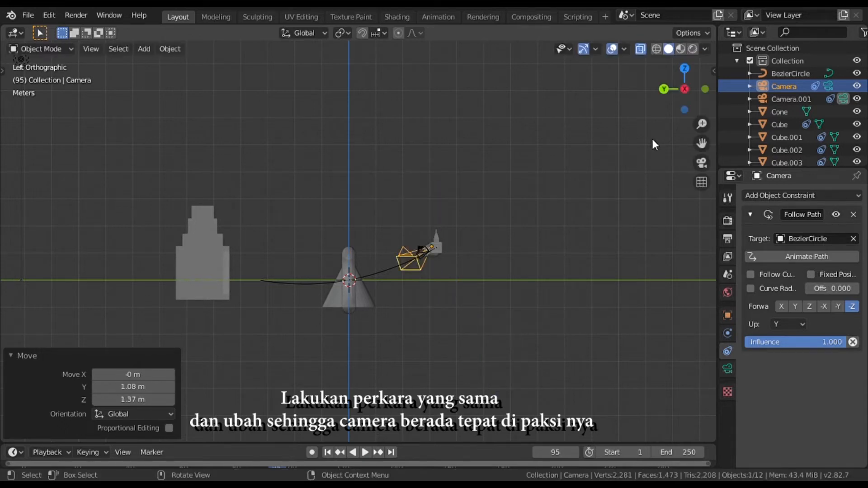
Step: Move the original camera toward the track in the back orthographic view, by about -1.62 m in X and -0.0471 m in Z
click(667, 92)
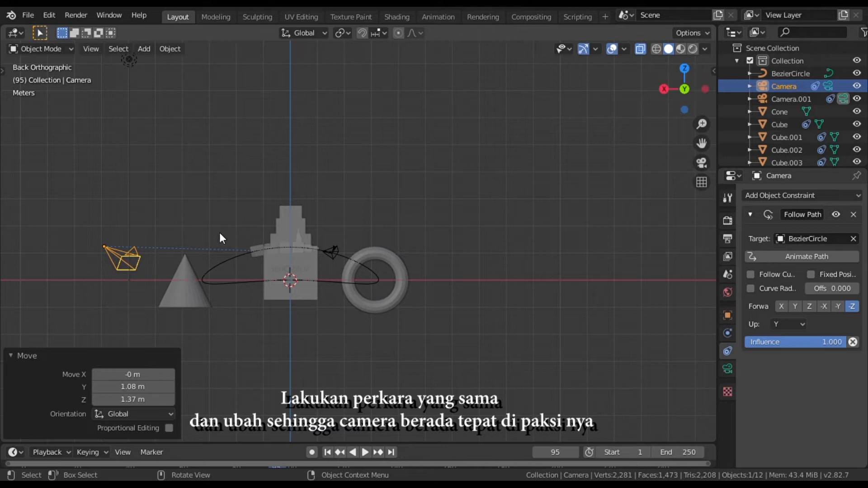
key(g)
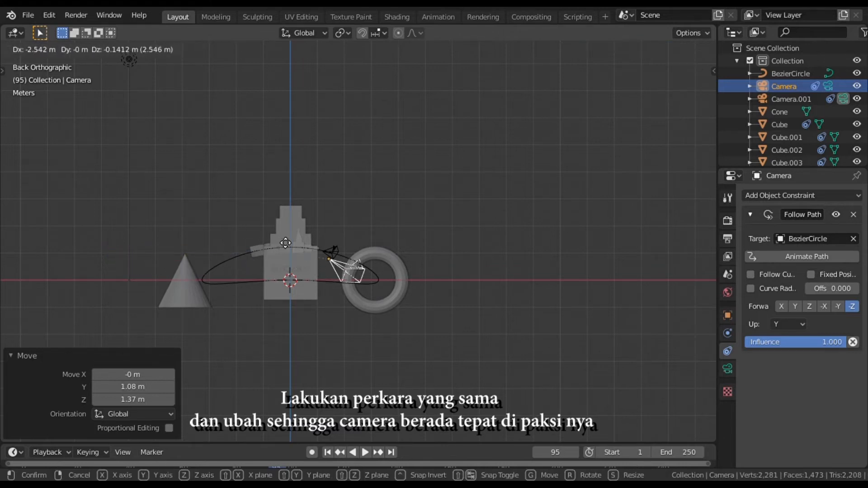
click(355, 238)
Step: Rotate the original camera in the bottom orthographic view so that it points along the train
click(684, 110)
key(r)
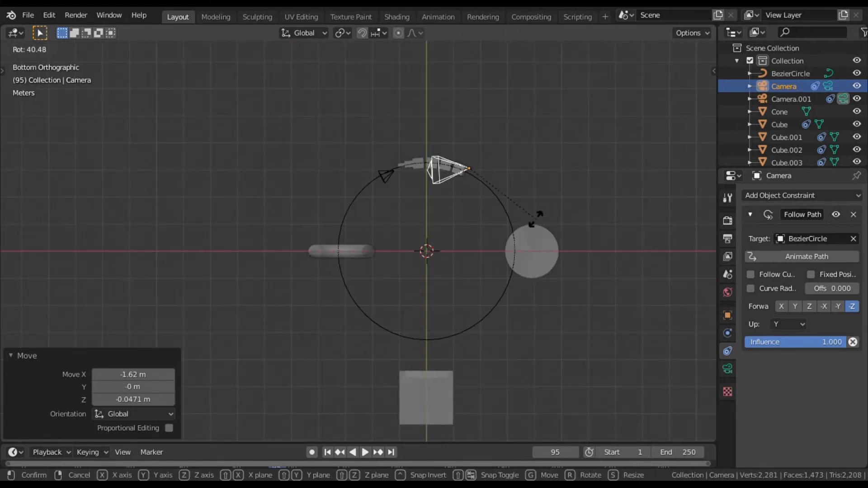
click(523, 231)
click(663, 90)
click(596, 127)
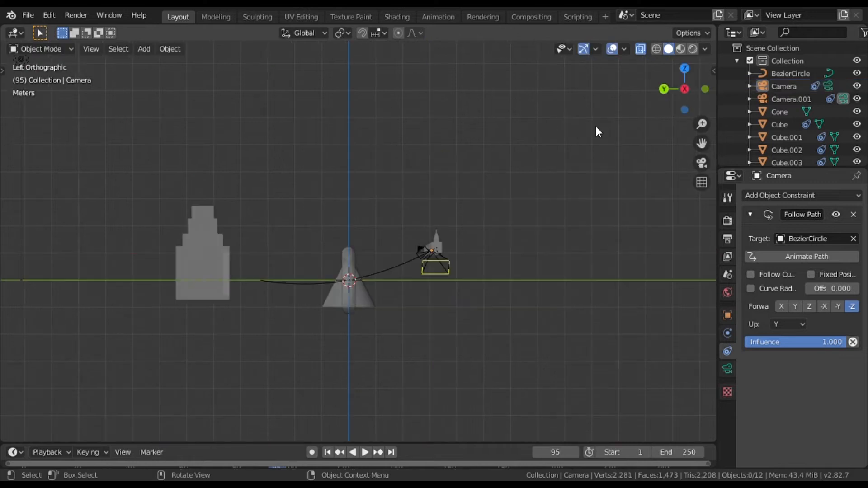
Step: Reselect the original camera and rotate it 34.9° in the front orthographic view
click(684, 88)
click(684, 89)
click(664, 89)
click(269, 258)
click(270, 258)
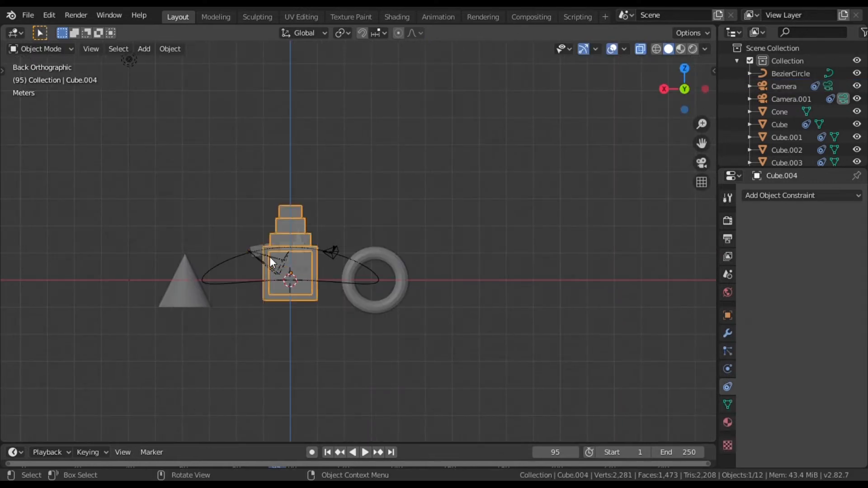
click(269, 258)
click(684, 90)
click(447, 258)
key(r)
click(522, 273)
scroll(468, 269, up, 7)
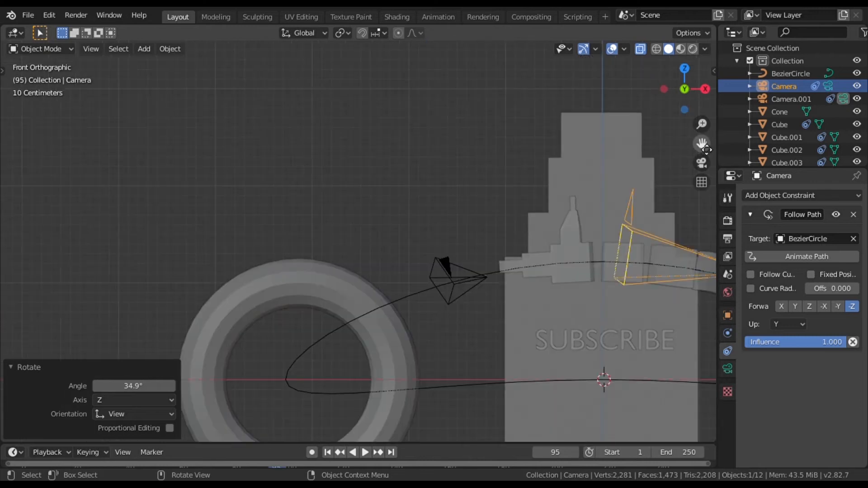
Step: Set the original camera's Follow Path offset to 5 and rotate the camera 13.4° in the front view
click(846, 290)
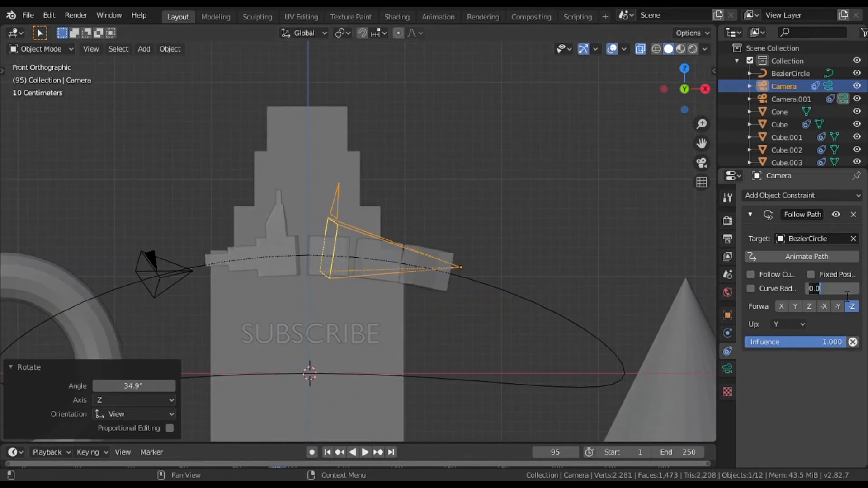
text(5)
key(Return)
click(539, 292)
click(540, 292)
key(r)
click(578, 303)
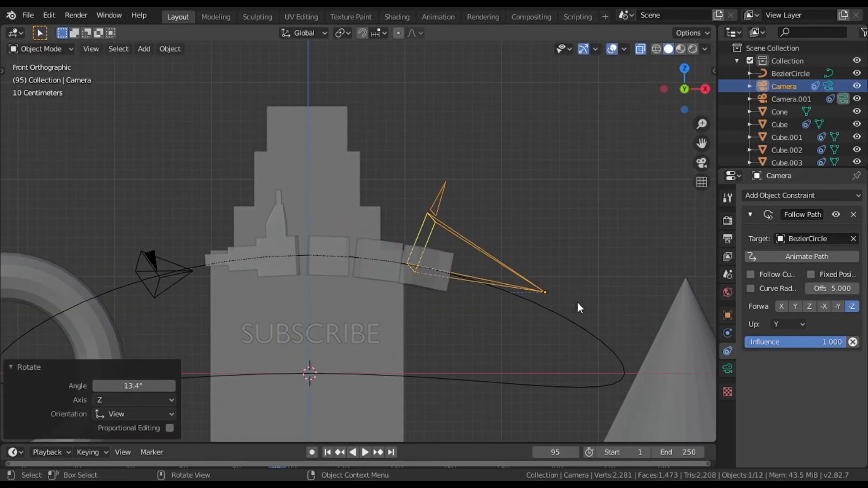
Step: Lower the original camera along Z and pull its frame closer to its origin to widen the field of view
key(g)
key(z)
click(582, 302)
click(580, 300)
drag(434, 241, 484, 263)
click(611, 224)
Step: Make the original Camera the scene's active camera and preview the animation through it
click(727, 275)
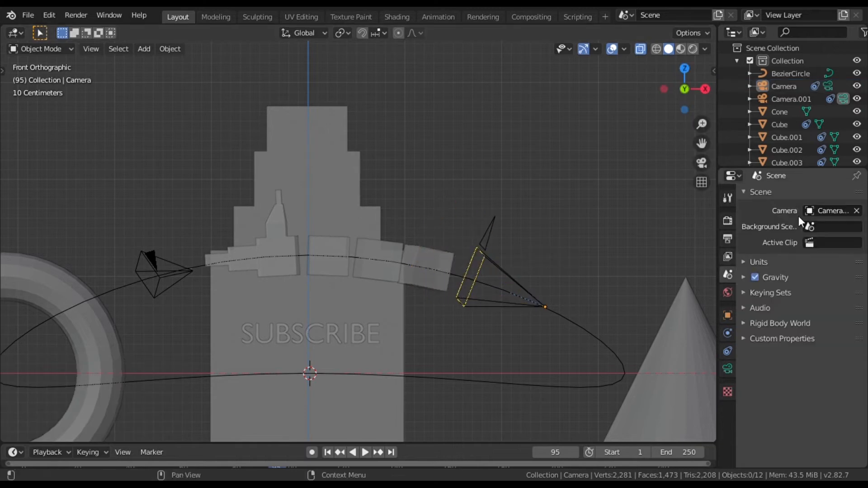
click(828, 211)
click(764, 215)
click(701, 163)
click(365, 452)
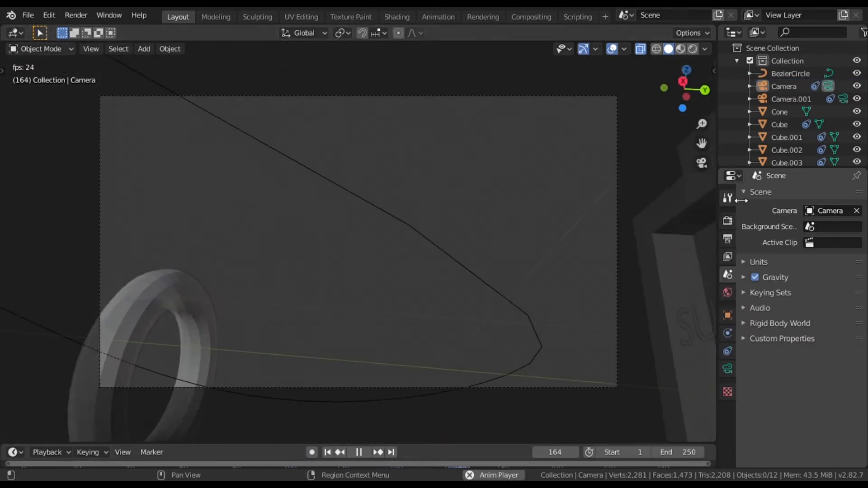
click(359, 452)
Step: View the whole track from outside and play the animation to check how both cameras travel
drag(684, 89, 633, 113)
scroll(632, 126, down, 5)
scroll(633, 125, down, 6)
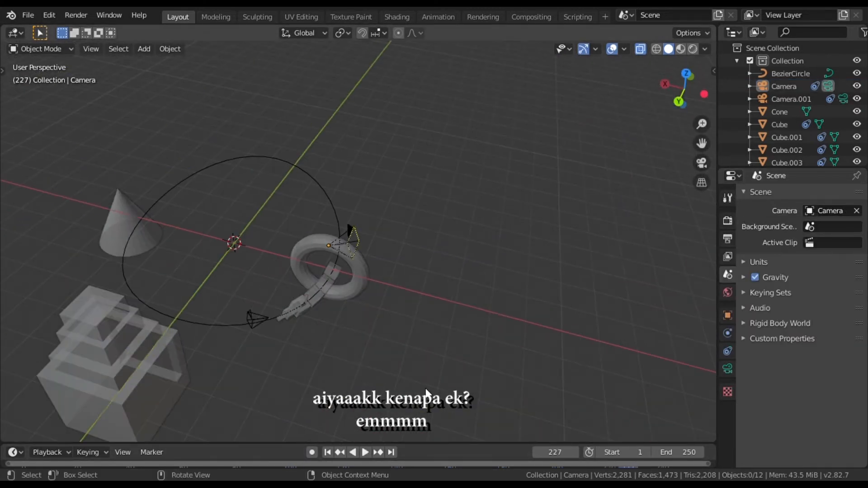
click(367, 451)
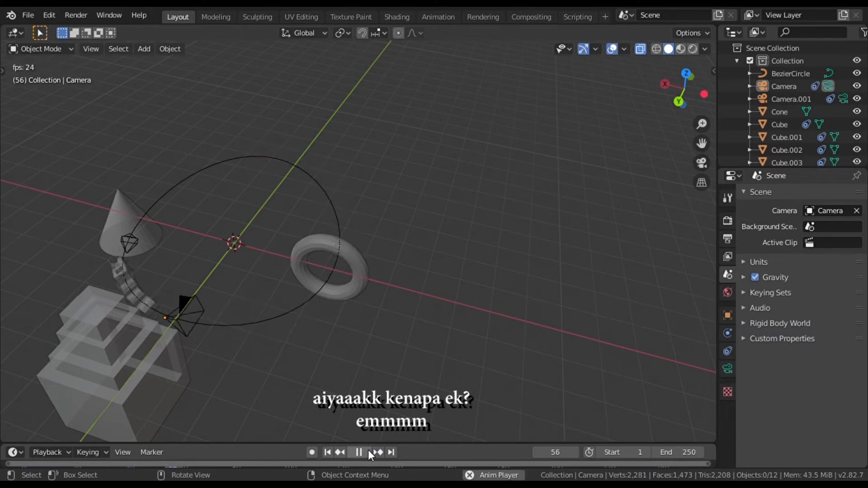
click(369, 450)
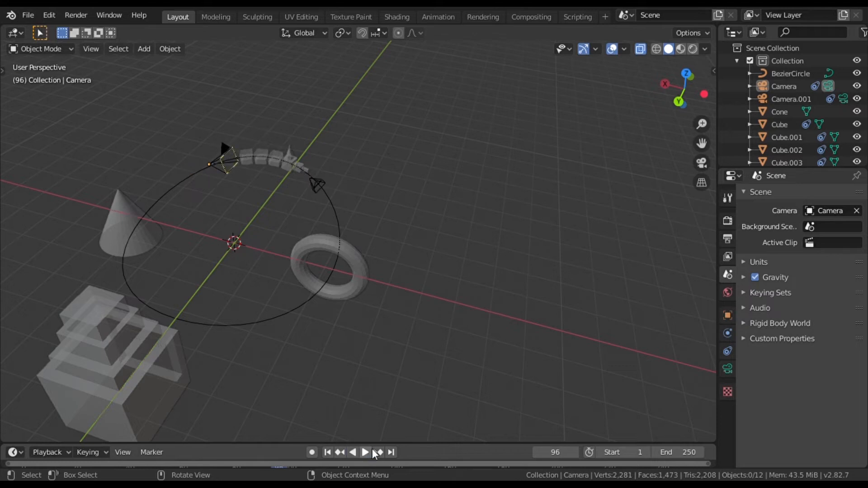
Step: Enable Follow Curve on the original camera's Follow Path constraint
click(727, 351)
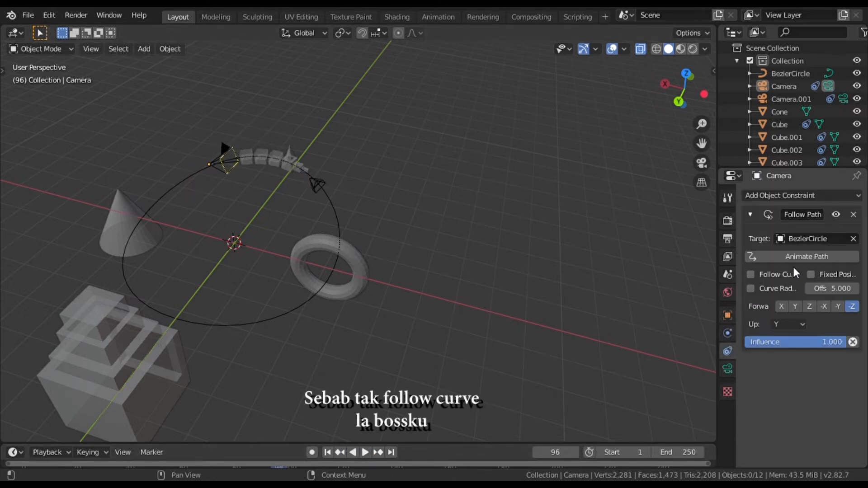
click(789, 274)
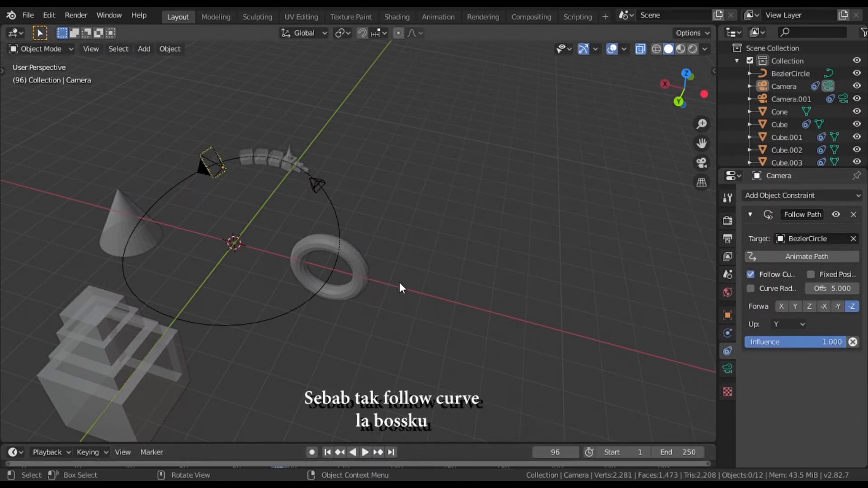
scroll(399, 284, up, 4)
drag(701, 144, 563, 136)
Step: Rotate the original camera toward the train in the top orthographic view and move it onto the track behind the last cube
click(340, 132)
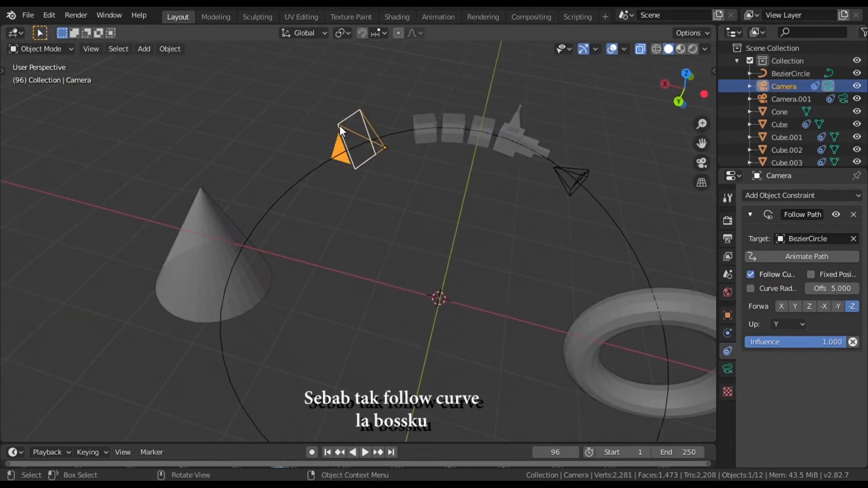
click(685, 73)
key(r)
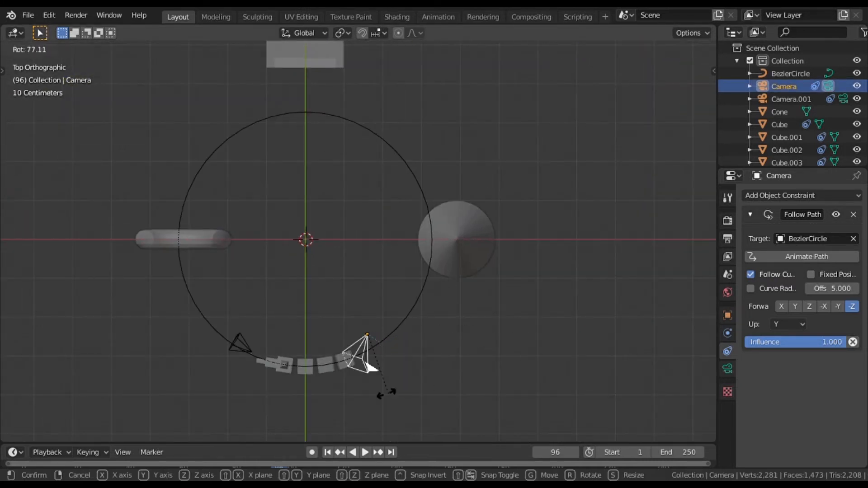
click(354, 352)
key(g)
click(362, 371)
Step: Reselect the original camera and correct its tilt by rotating it in the left orthographic view
click(685, 113)
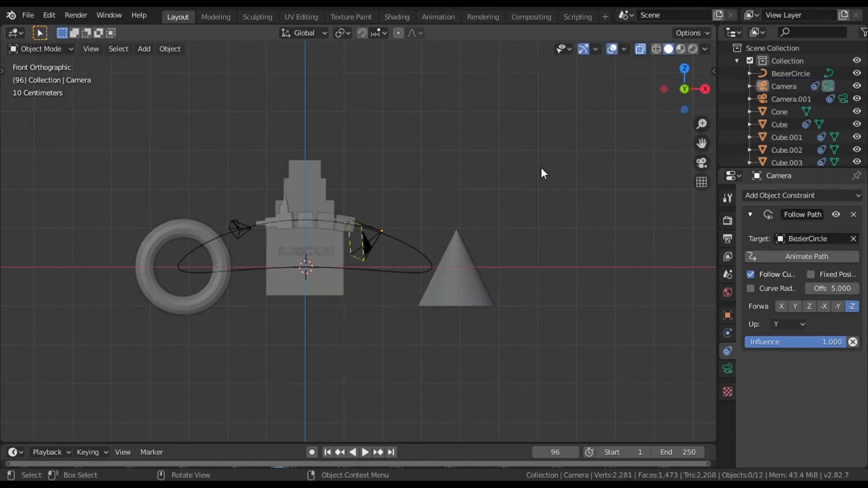
scroll(357, 241, up, 4)
click(370, 220)
click(370, 221)
click(664, 90)
key(r)
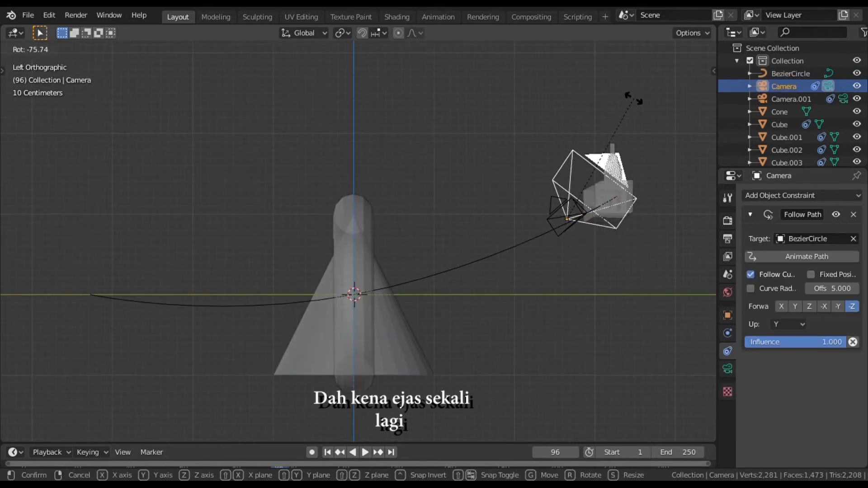
click(558, 131)
Step: Rotate the original camera by -27.9° in the front orthographic view and check its framing through the camera
click(704, 90)
key(r)
click(676, 143)
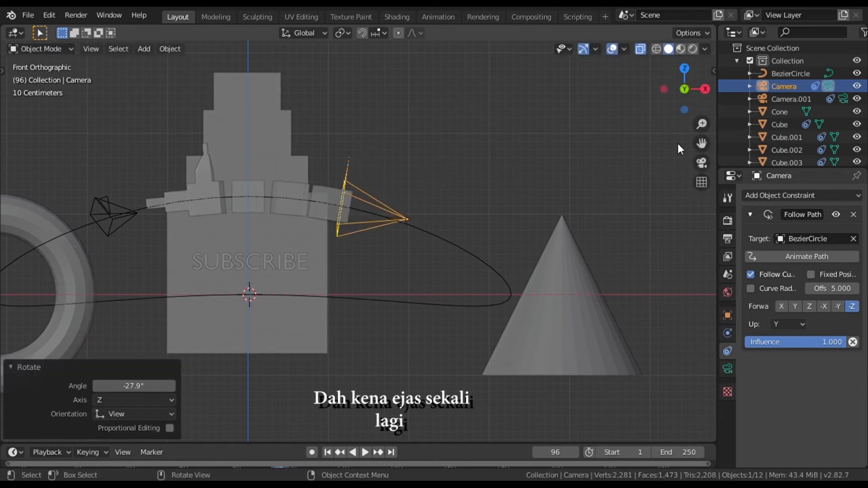
click(701, 163)
middle_drag(674, 143, 614, 138)
click(686, 89)
click(684, 89)
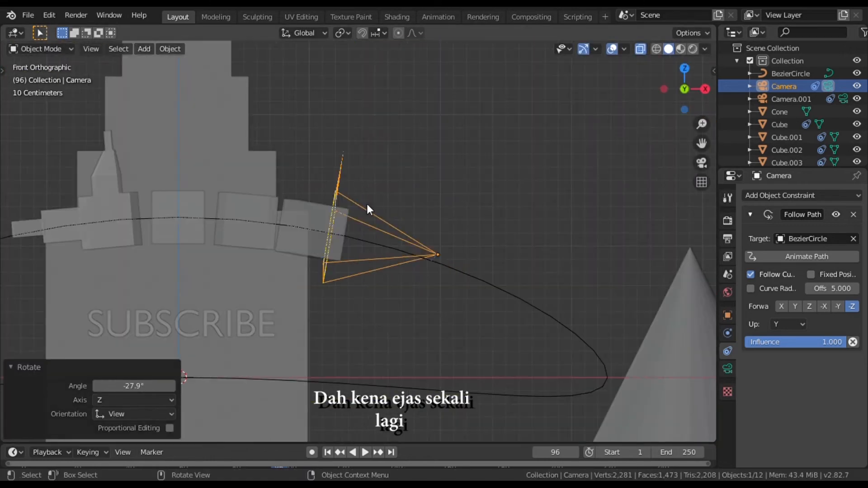
Step: Pull the original camera's frame closer and scale the camera down behind the last cube
drag(335, 201, 369, 195)
click(360, 263)
click(367, 267)
key(s)
click(408, 266)
click(479, 230)
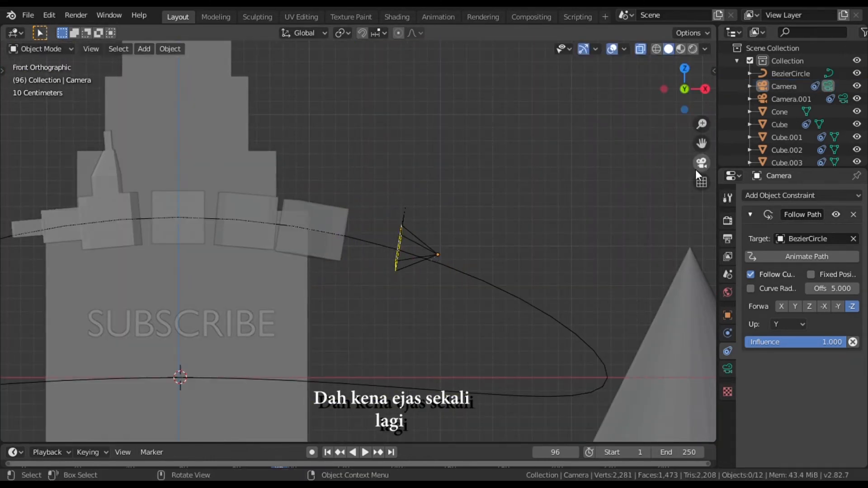
Step: Looking through the original camera, move it along Y to line up with the train and raise it 0.159 m in Z
click(697, 166)
click(504, 276)
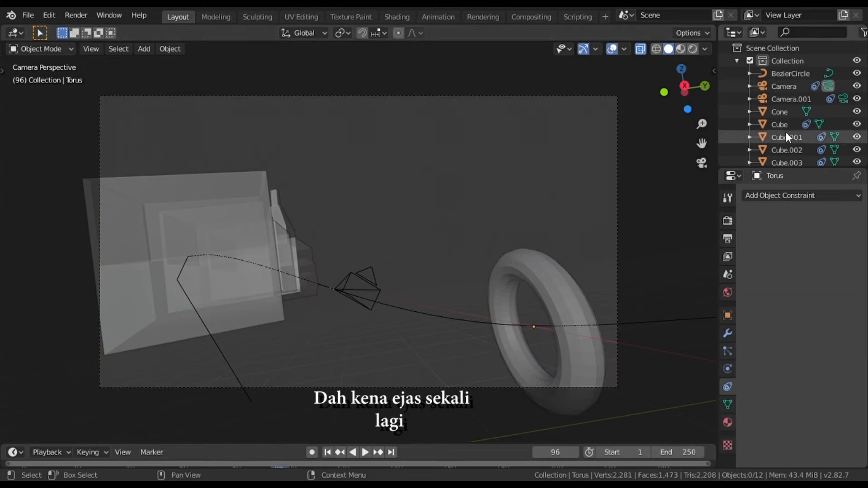
click(784, 86)
key(g)
key(g)
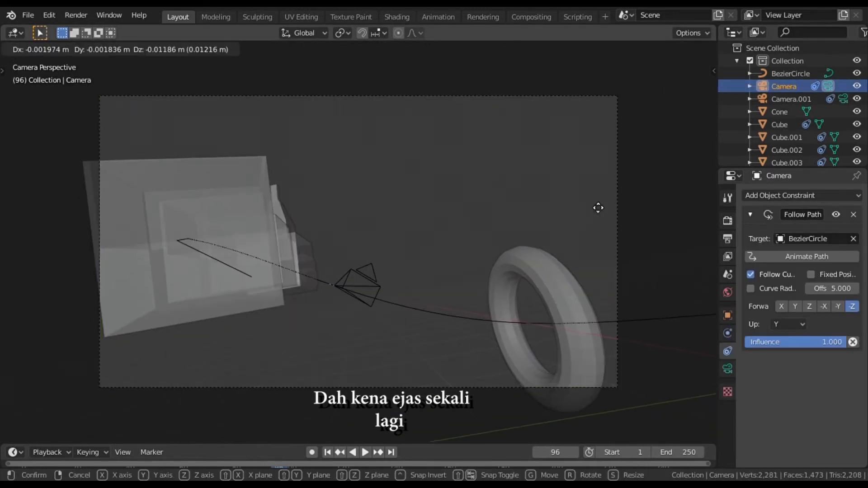
key(y)
click(586, 210)
key(g)
key(z)
click(588, 198)
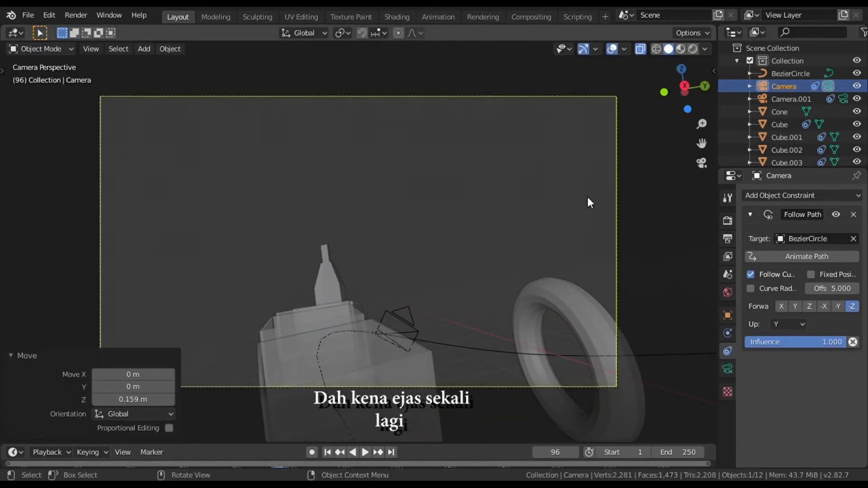
Step: Rotate the original camera by -16.2° and preview the animation through it
click(666, 99)
key(r)
click(552, 150)
key(KP_0)
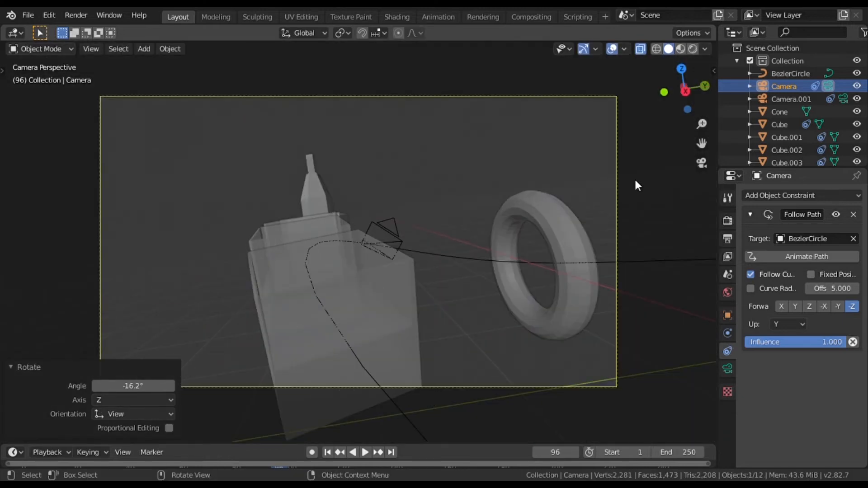
click(366, 452)
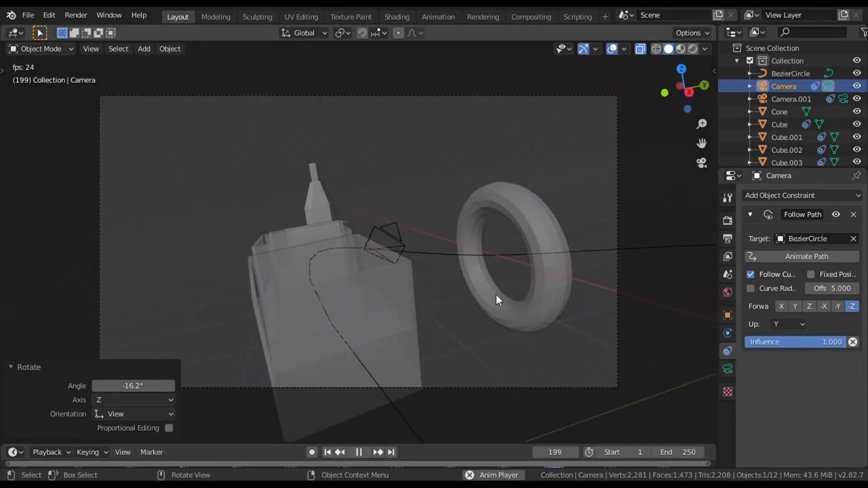
click(360, 452)
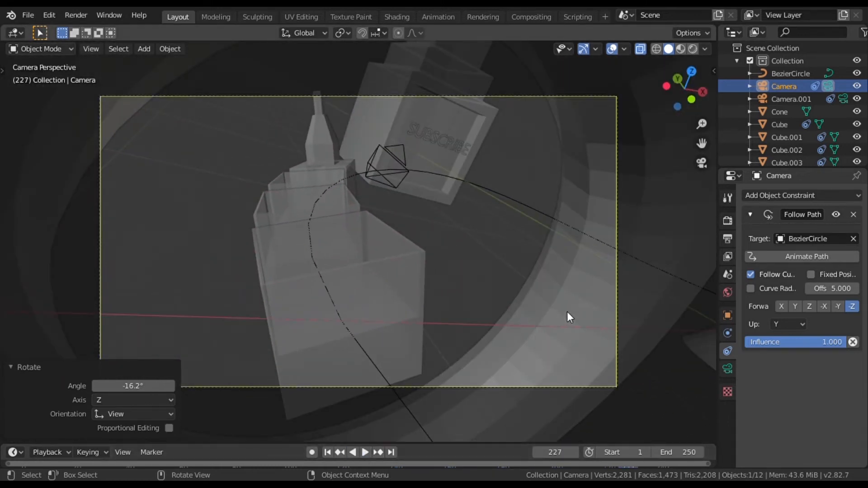
Step: Rotate the original camera by -15.8° within the camera view and replay the animation
click(623, 269)
key(r)
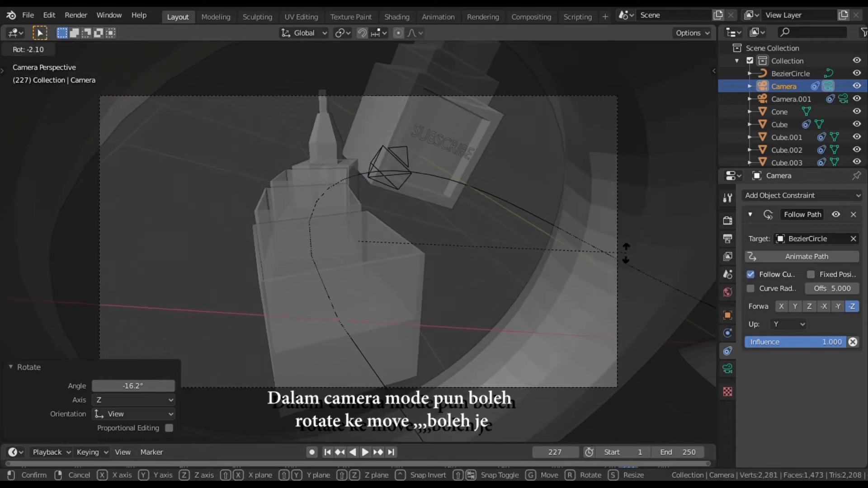
click(611, 194)
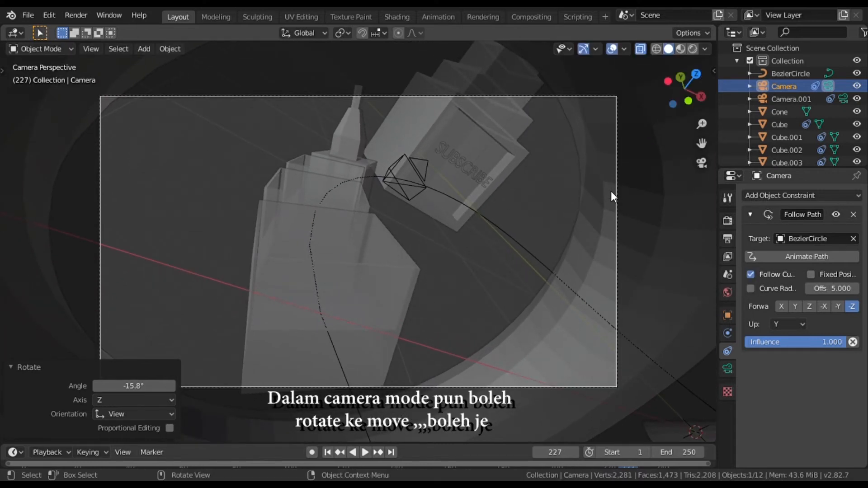
click(365, 452)
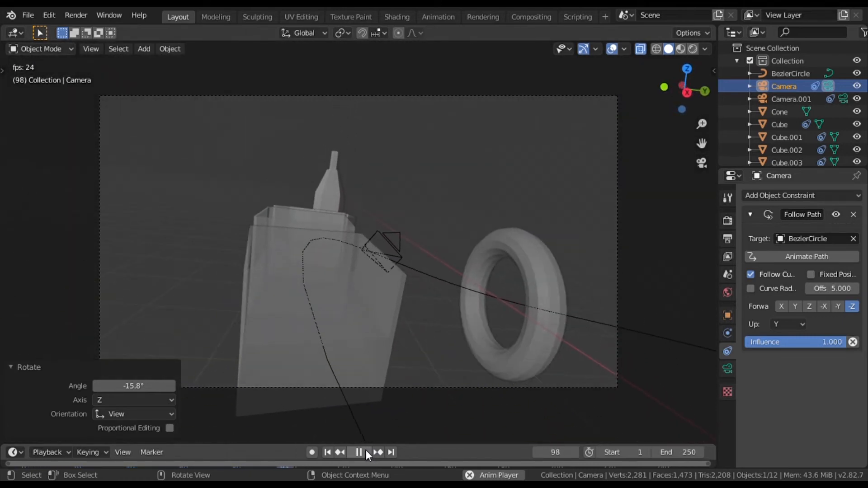
Step: Make Camera.001 the scene's active camera, watch the animation through it and stop playback
click(727, 238)
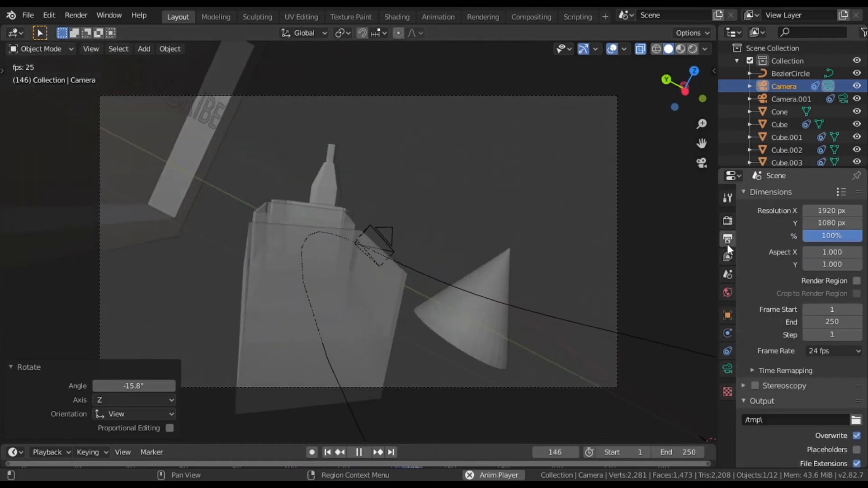
click(728, 256)
click(727, 274)
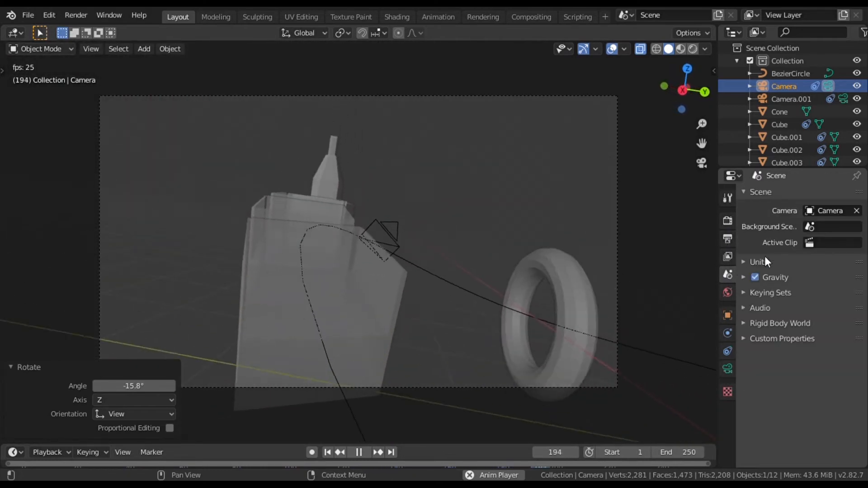
click(832, 210)
click(807, 242)
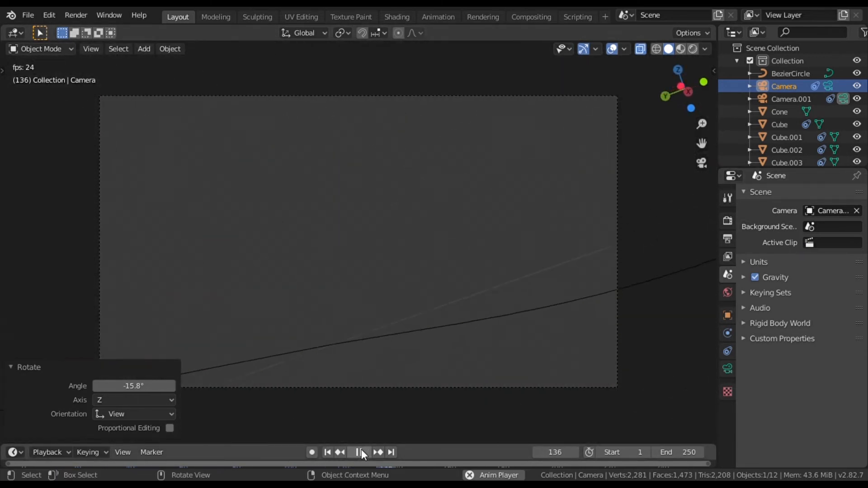
click(362, 452)
Step: Stop watching through the camera, view the scene from outside and add a third camera at the 3D cursor
middle_drag(715, 131, 599, 169)
drag(681, 93, 630, 105)
click(695, 86)
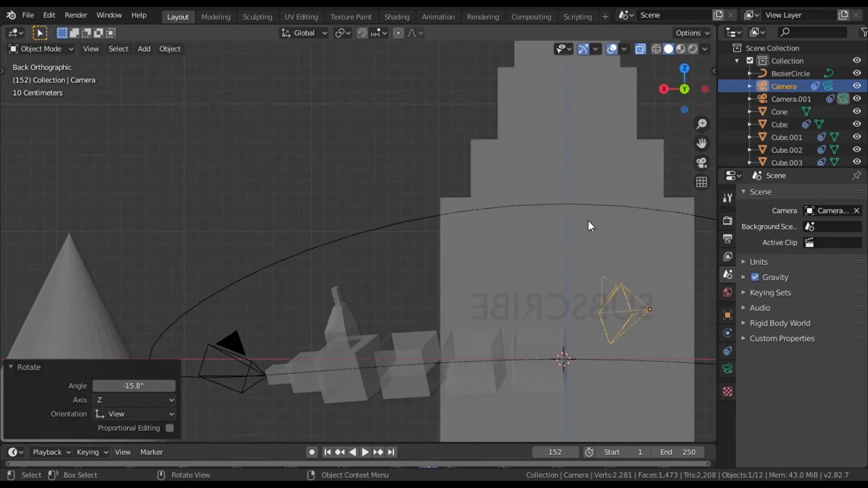
drag(684, 91, 698, 113)
click(144, 49)
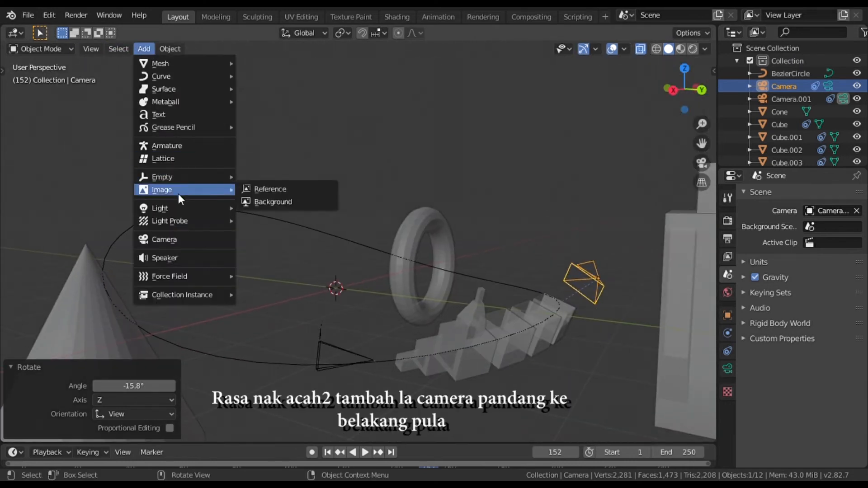
click(176, 243)
Step: Give Camera.002 a Follow Path constraint targeting the Bezier circle, with an offset of -15
click(727, 244)
click(727, 274)
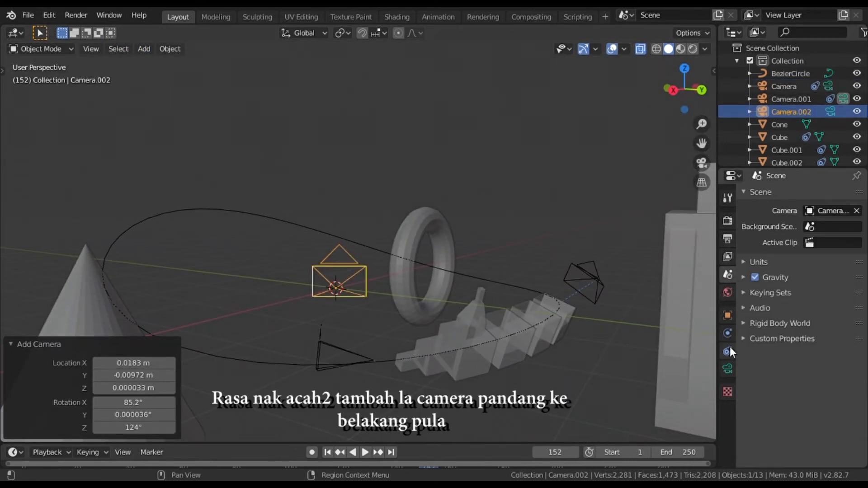
click(727, 351)
click(800, 195)
click(809, 280)
click(753, 353)
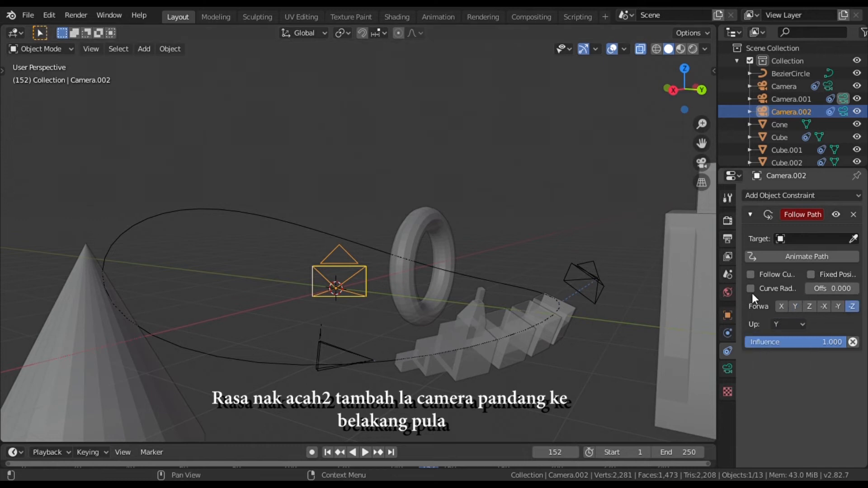
click(287, 368)
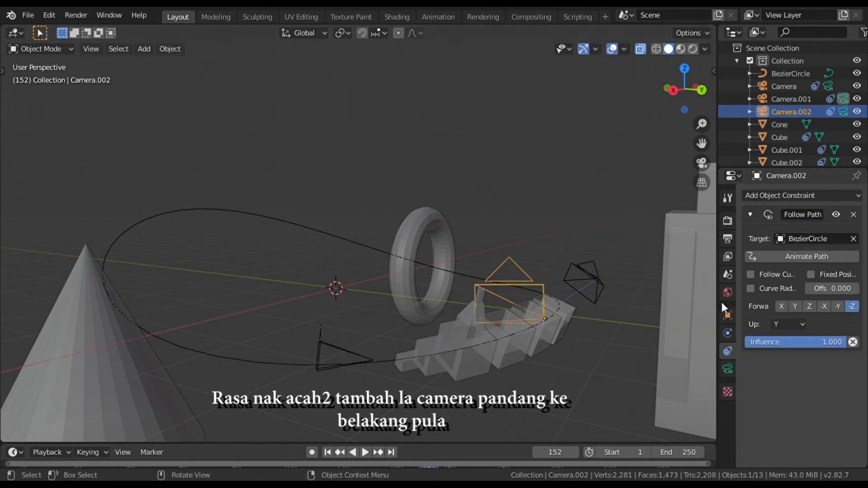
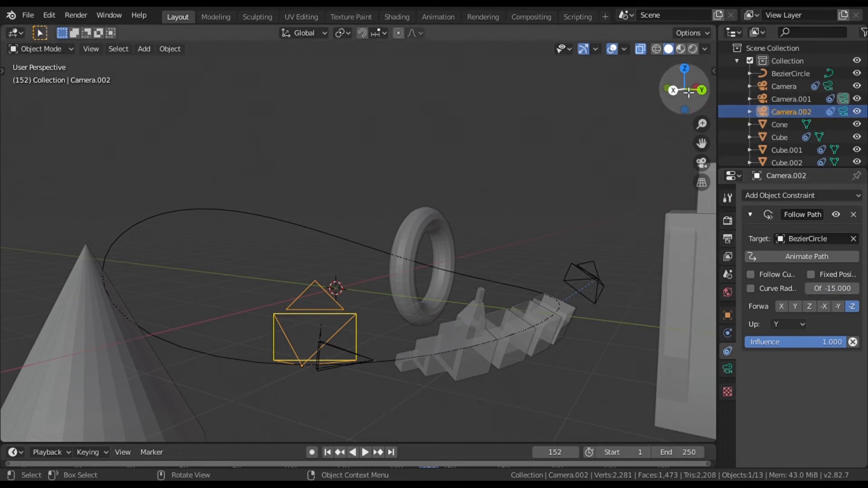
click(685, 69)
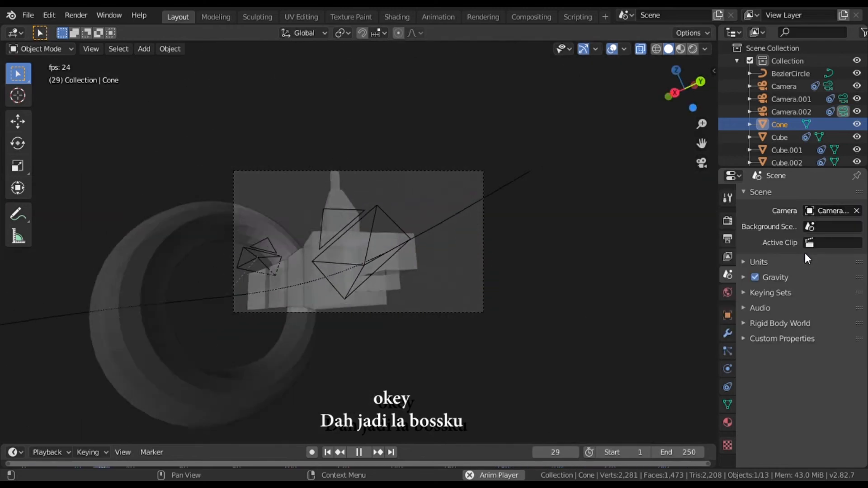
Step: Stop the playback and examine the whole track layout from outside the camera
click(363, 452)
drag(684, 89, 565, 105)
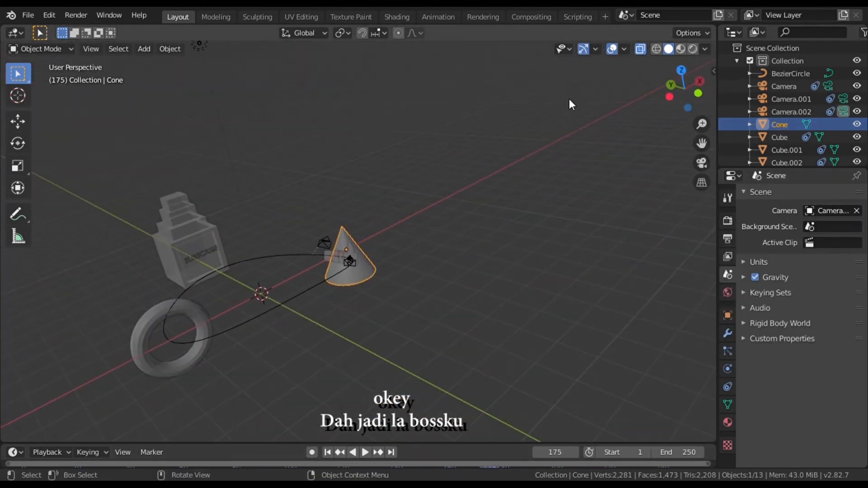
drag(701, 143, 714, 273)
click(661, 152)
click(699, 93)
drag(678, 64, 685, 100)
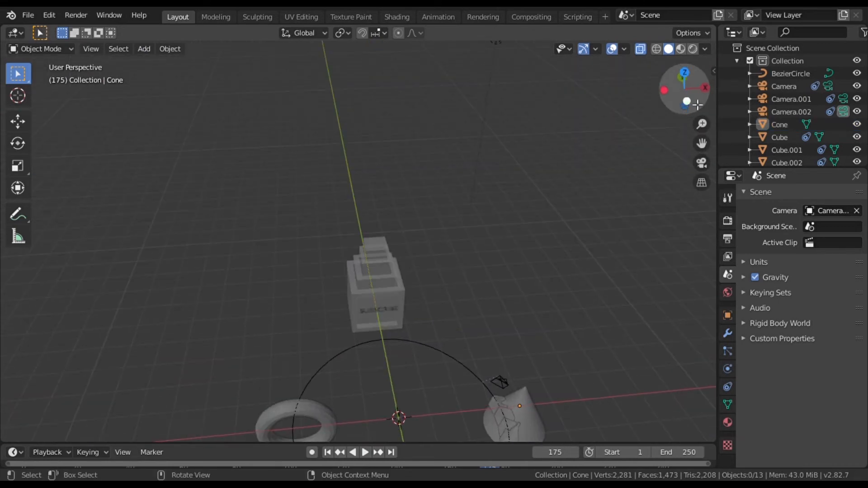
drag(702, 143, 695, 9)
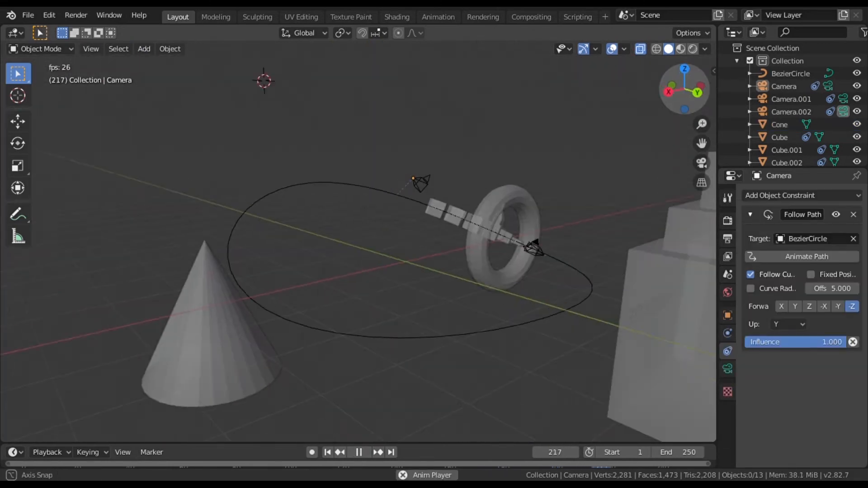
Step: Add a fourth camera at the 3D cursor beyond the track
middle_drag(343, 181, 546, 179)
click(144, 48)
click(165, 237)
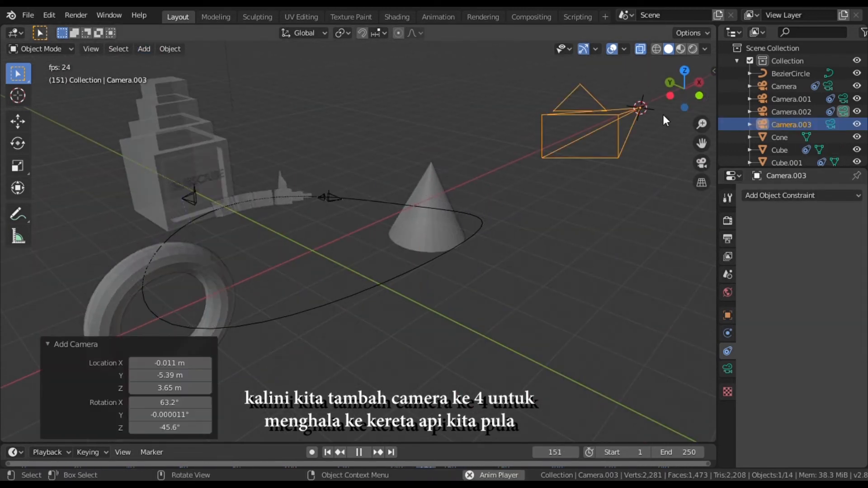
Step: In the top view, rotate Camera.003 to face the track and move it onto the Y axis beside the circle
key(KP_7)
key(g)
click(370, 82)
scroll(433, 112, down, 5)
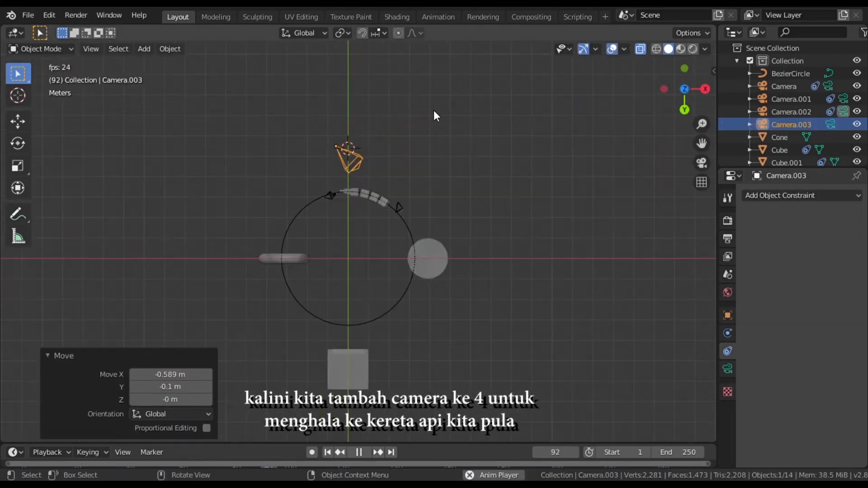
scroll(433, 113, up, 3)
key(r)
click(359, 167)
key(g)
click(354, 126)
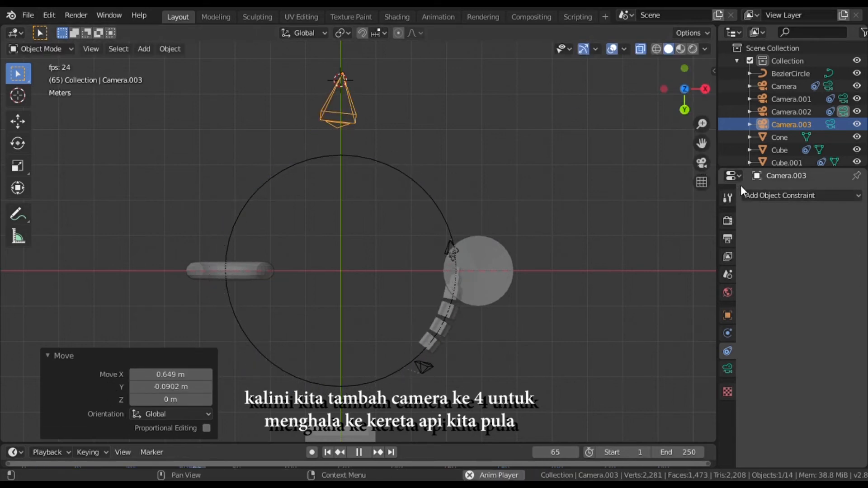
Step: Add a Follow Path constraint to Camera.003 with the Bezier circle as its target
click(769, 194)
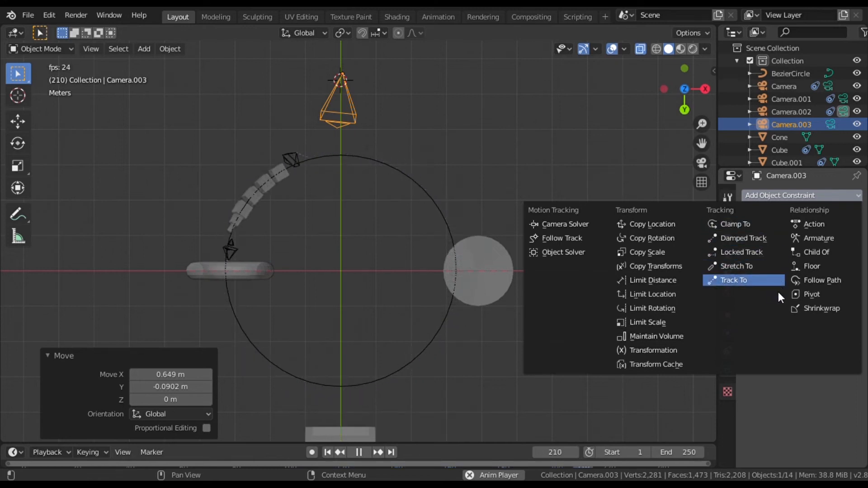
click(823, 281)
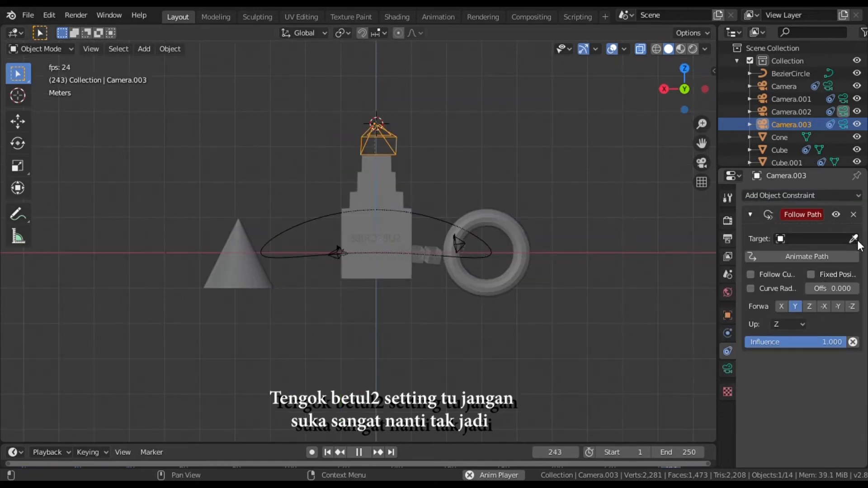
click(430, 262)
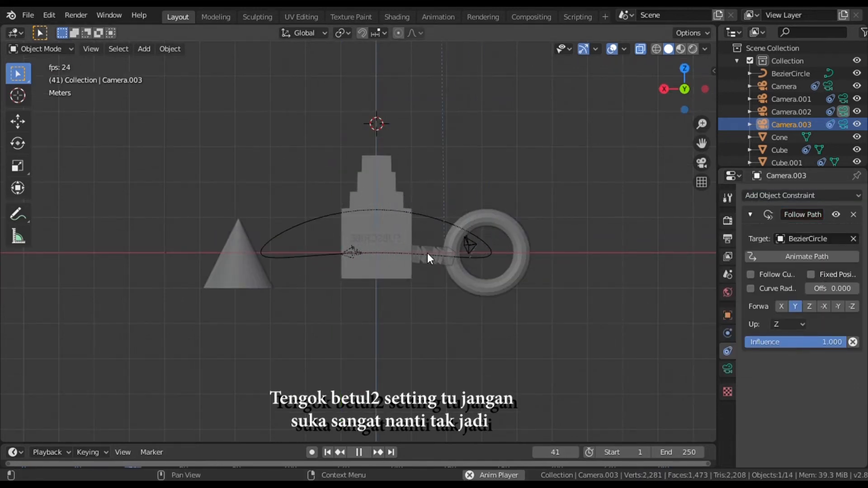
Step: Move Camera.003 down 2.48 m in Z and -0.269 m in X, closer to the track
scroll(482, 205, down, 6)
scroll(481, 206, up, 4)
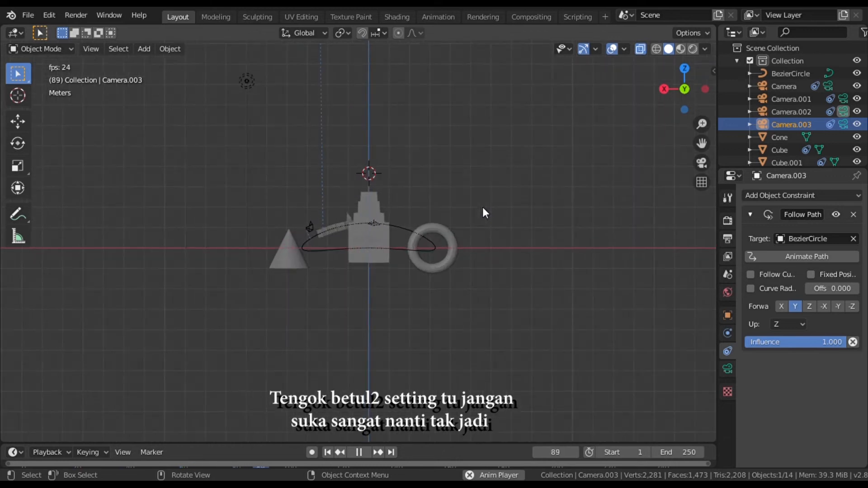
scroll(482, 207, down, 3)
scroll(475, 170, down, 1)
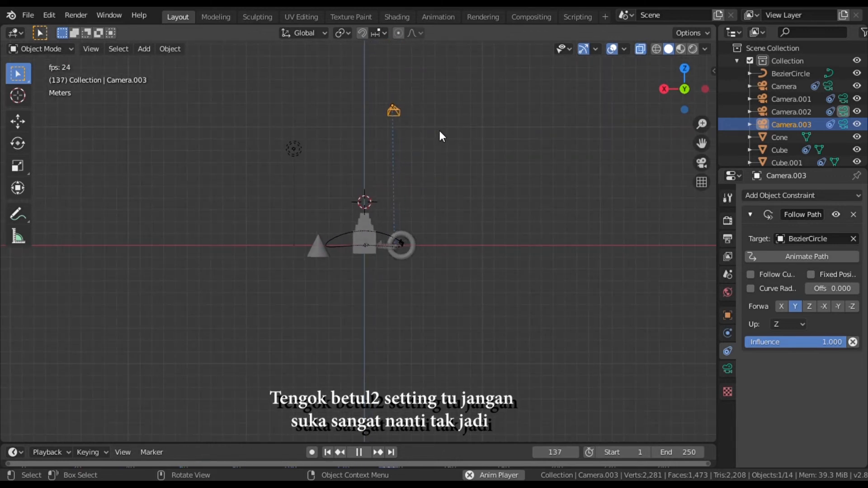
key(g)
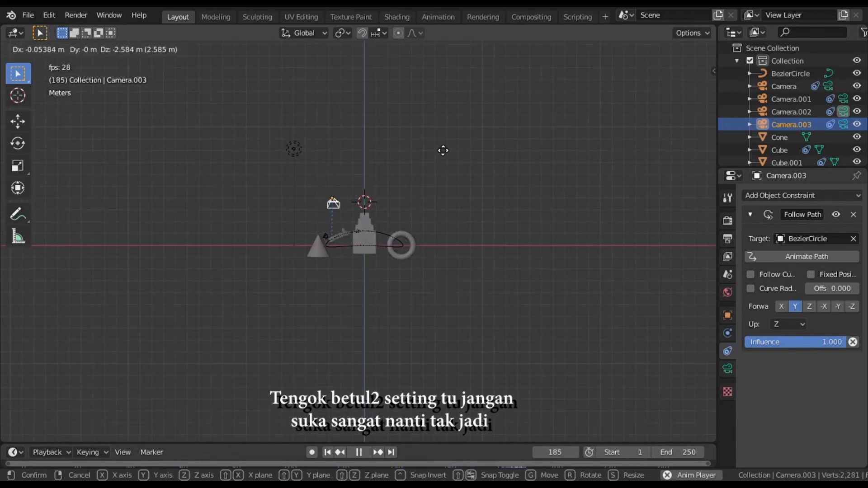
click(452, 148)
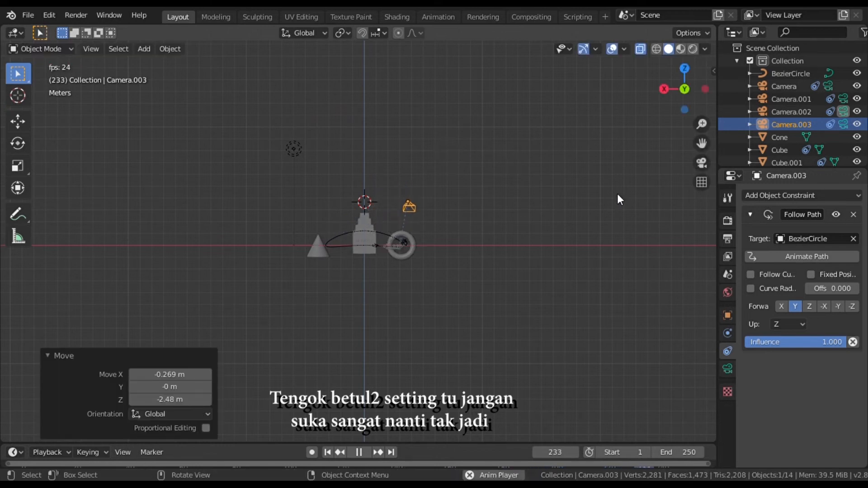
Step: Switch to the camera view and make Camera.003 the scene's active camera
click(693, 167)
click(700, 164)
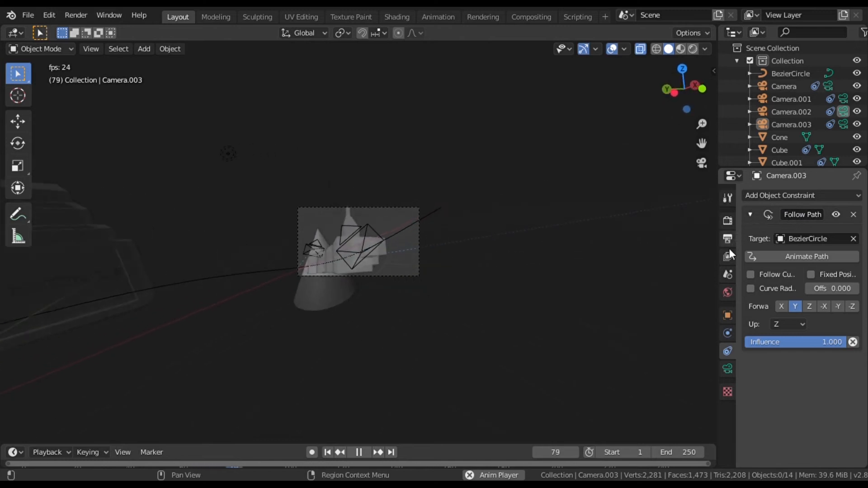
click(727, 274)
click(833, 210)
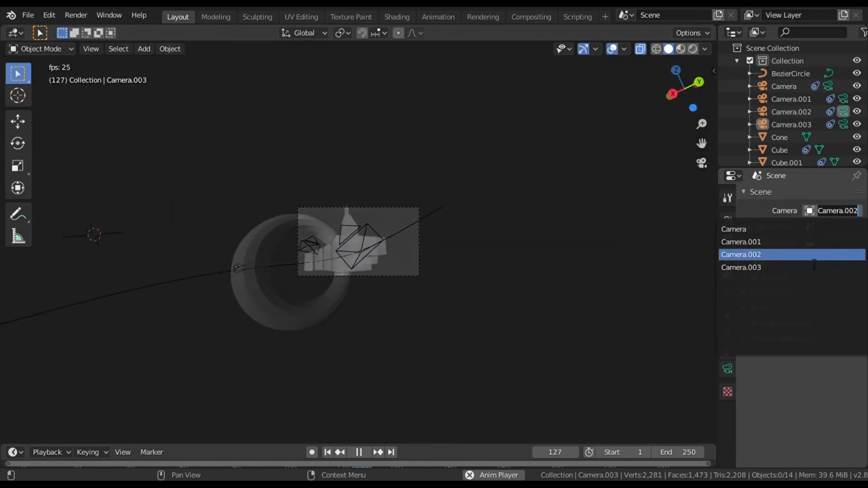
click(800, 267)
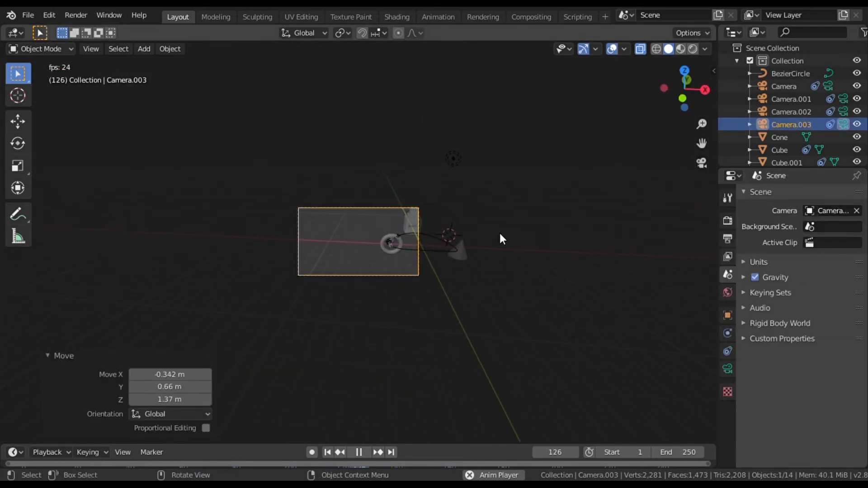
Step: Stop the animation and, in a side view, move Camera.003 3.82 m along Y toward the track
drag(684, 89, 764, 109)
scroll(606, 138, down, 4)
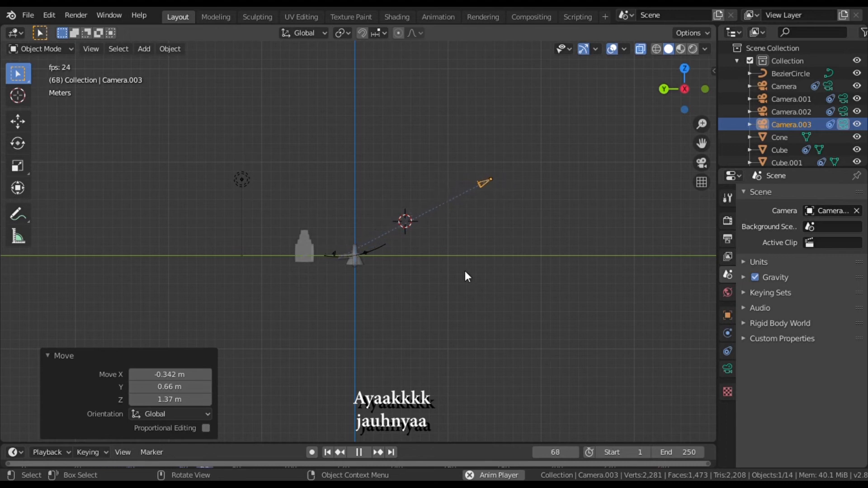
click(358, 452)
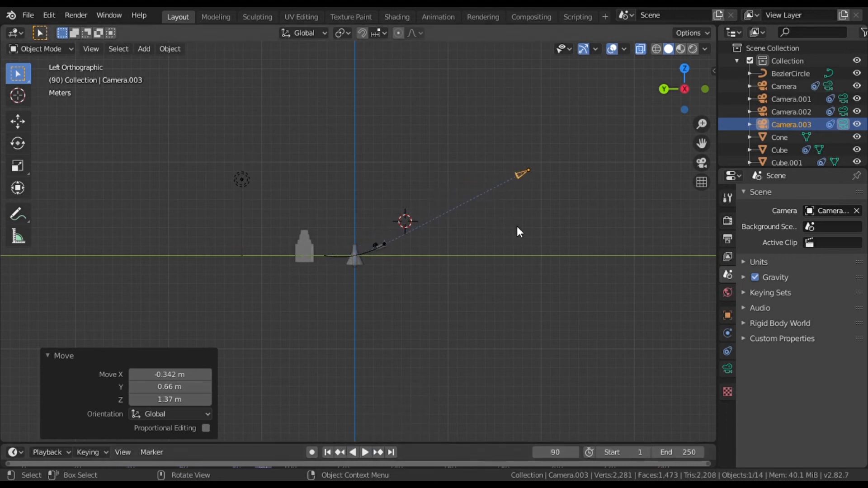
key(g)
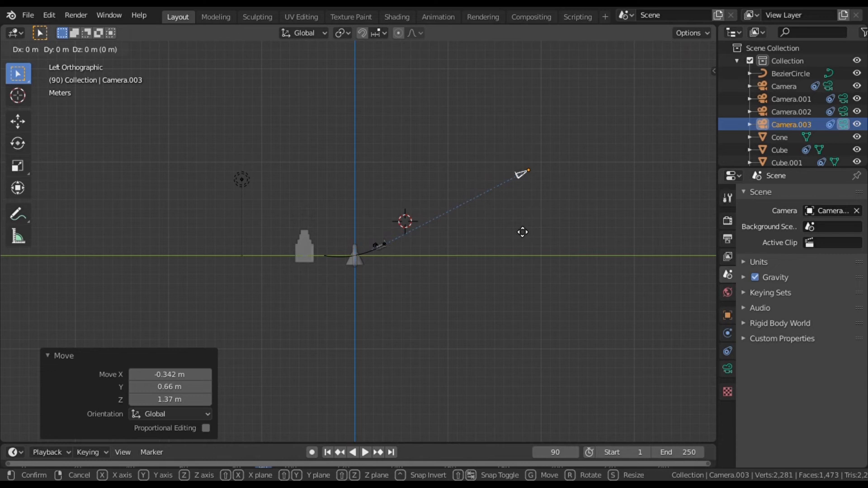
click(484, 228)
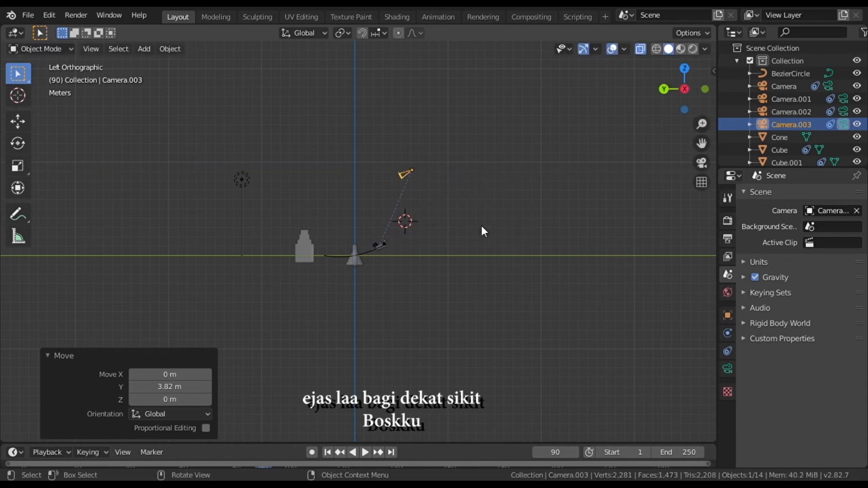
Step: Lower Camera.003 by 1.64 m in Z, and by a further 0.369 m while looking through it
key(g)
key(z)
click(483, 247)
key(KP_0)
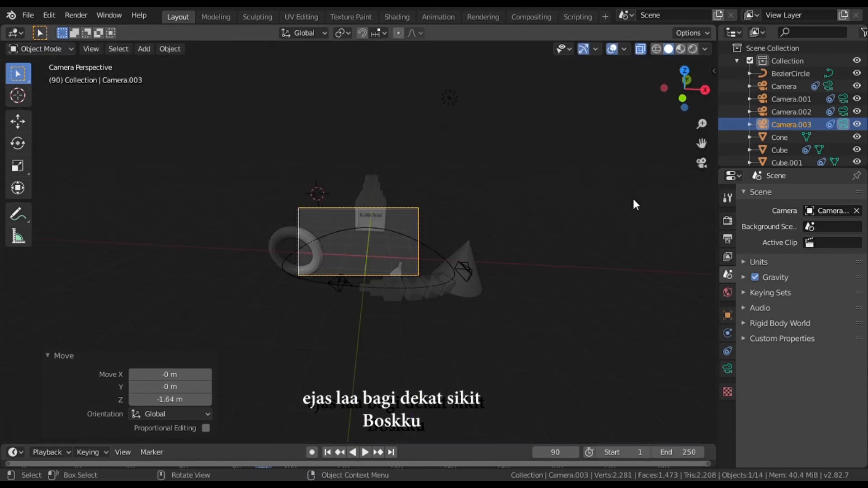
key(g)
key(z)
click(492, 193)
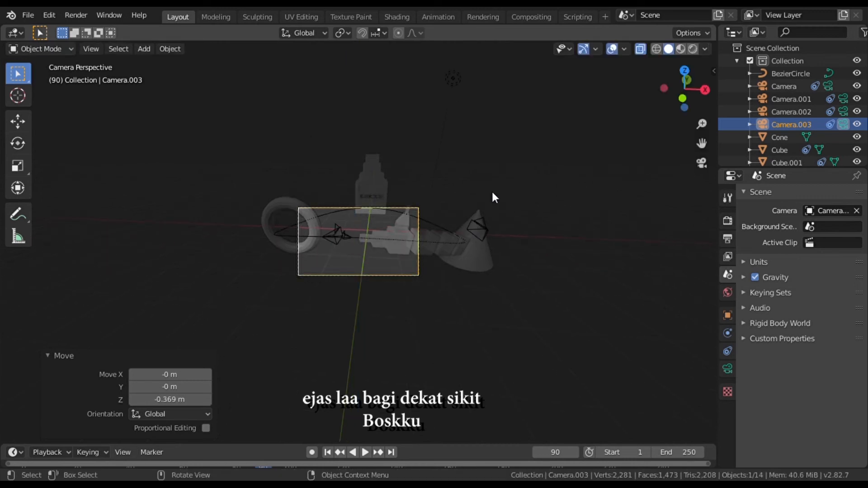
Step: Check Camera.003's framing, and move it about 0.38 m along Y toward the train in the side view
click(681, 98)
scroll(178, 234, up, 6)
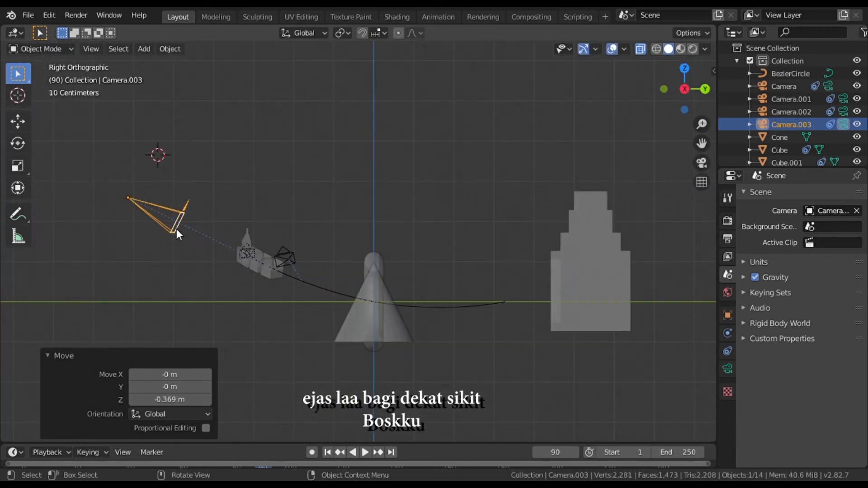
click(701, 164)
scroll(453, 251, up, 5)
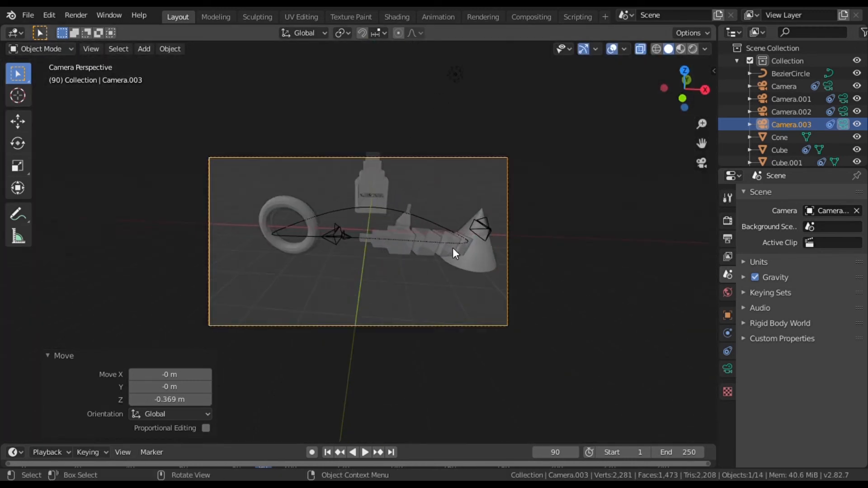
middle_drag(453, 252, 384, 241)
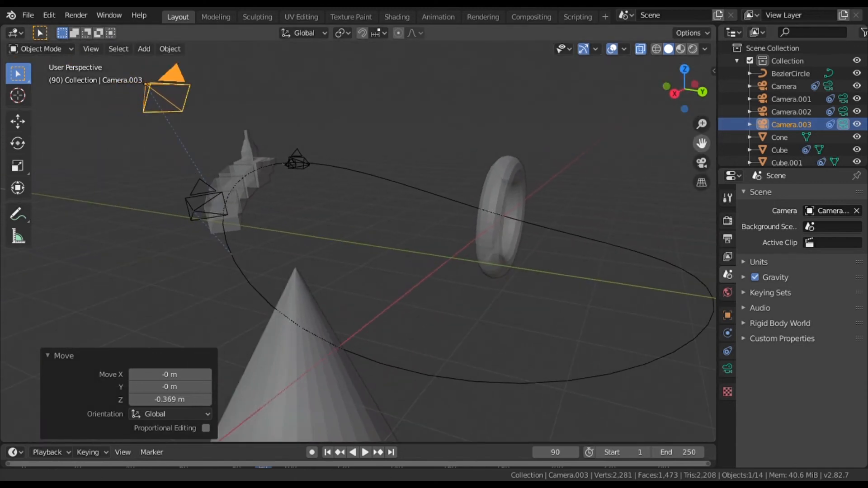
click(675, 94)
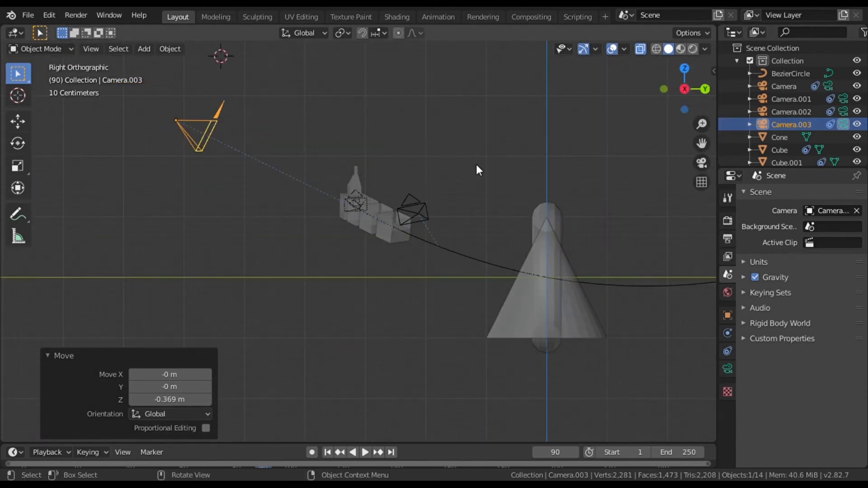
key(g)
key(y)
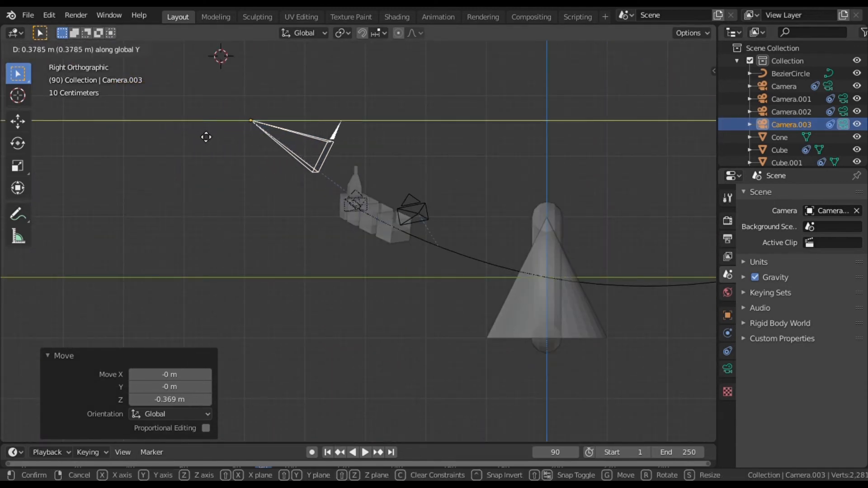
click(207, 136)
Step: Lower Camera.003 slightly along Z toward the train's height and deselect it
key(g)
key(z)
click(298, 172)
click(316, 158)
middle_drag(344, 163, 362, 174)
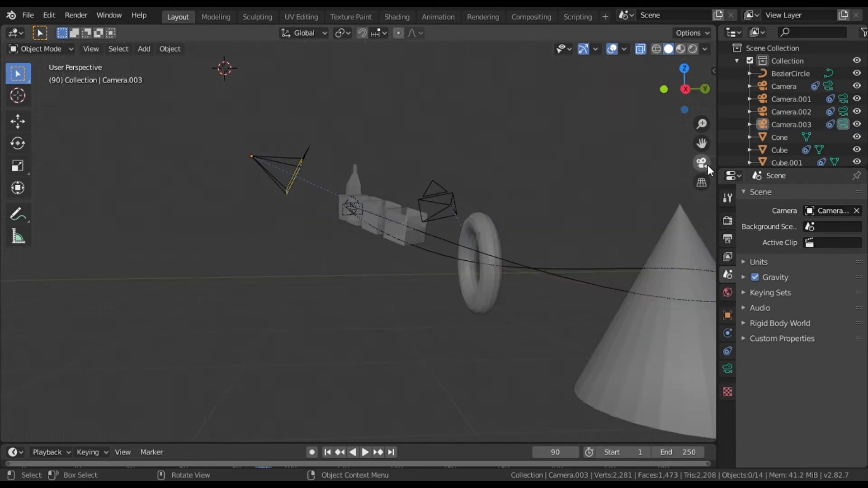
Step: Look through Camera.003, select it, and move it 0.232 m along X to reframe the train
click(705, 164)
click(618, 277)
drag(258, 396, 273, 373)
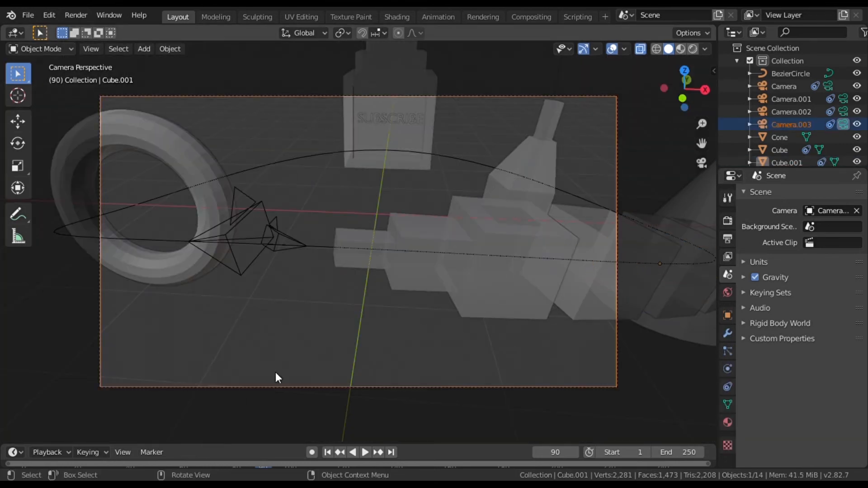
key(g)
key(x)
click(447, 329)
scroll(452, 328, down, 2)
Step: Play the animation briefly to check the framing, and move Camera.003 another 0.302 m along X
click(368, 452)
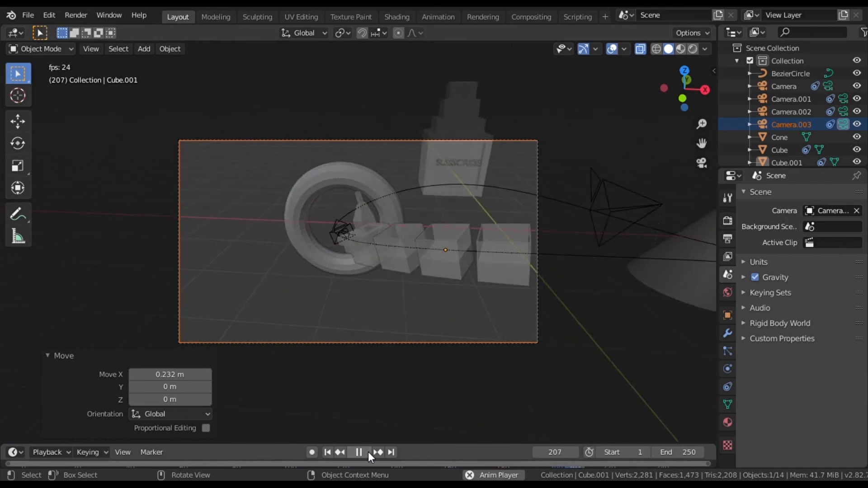
click(368, 451)
key(g)
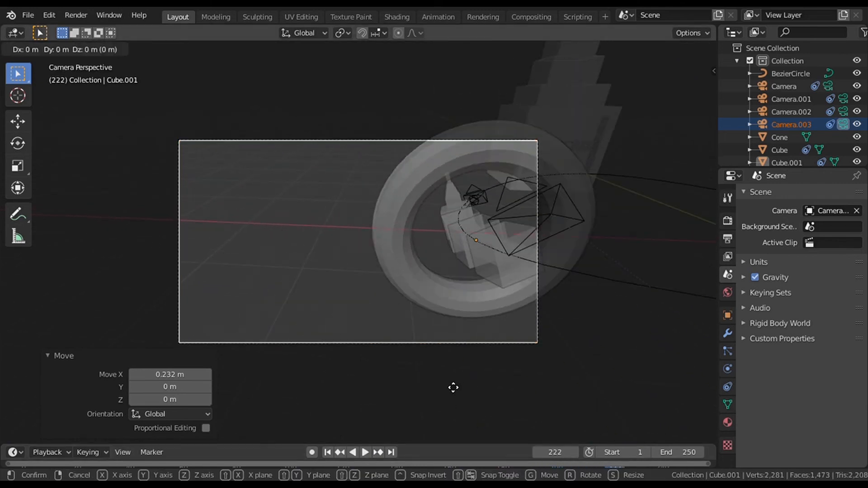
key(x)
click(461, 378)
Step: After a short playback check, move Camera.003 about -0.145 m along Y and lower it 0.0601 m in Z
click(355, 452)
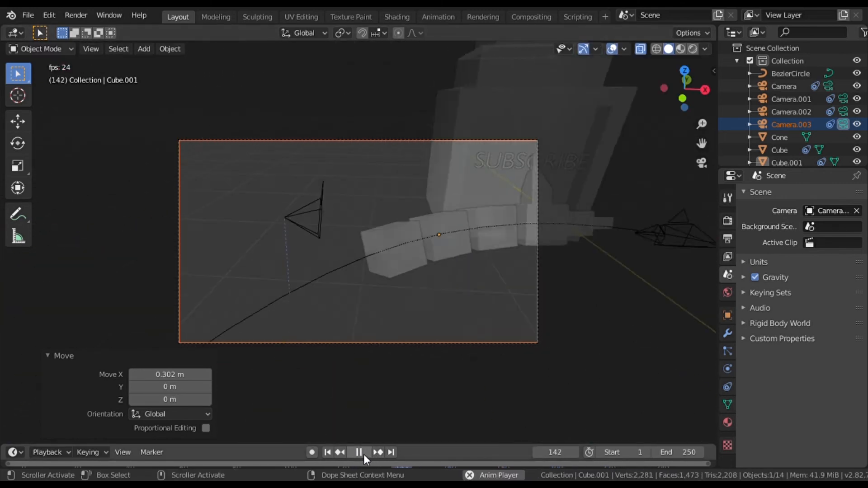
click(359, 451)
key(g)
key(y)
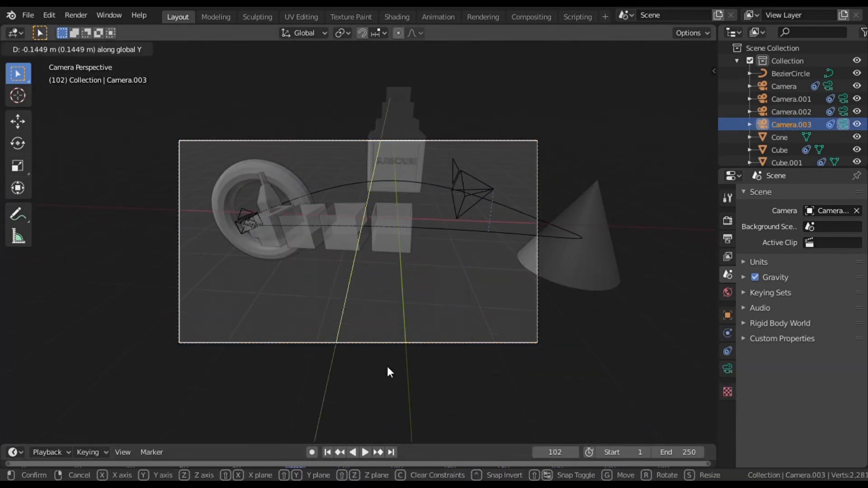
click(386, 365)
key(g)
key(z)
click(445, 377)
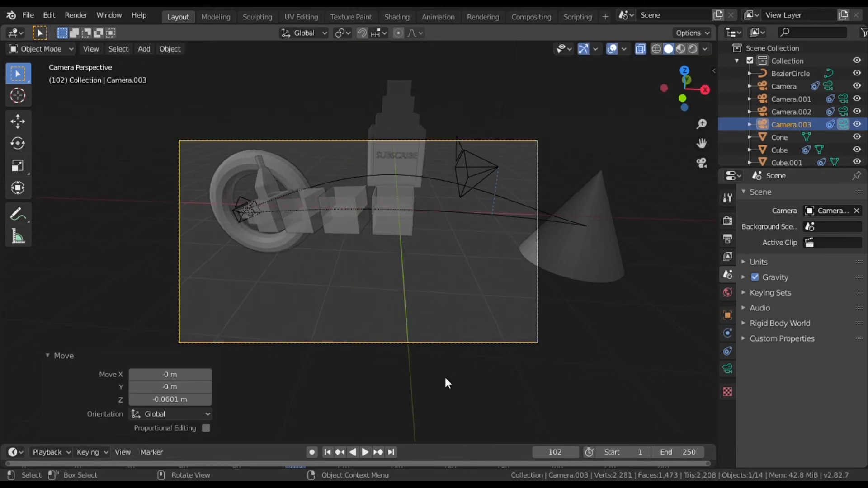
Step: Advance the animation to another frame, shift Camera.003 slightly along X, and lower it 0.0752 m in Z
click(366, 453)
click(369, 450)
key(g)
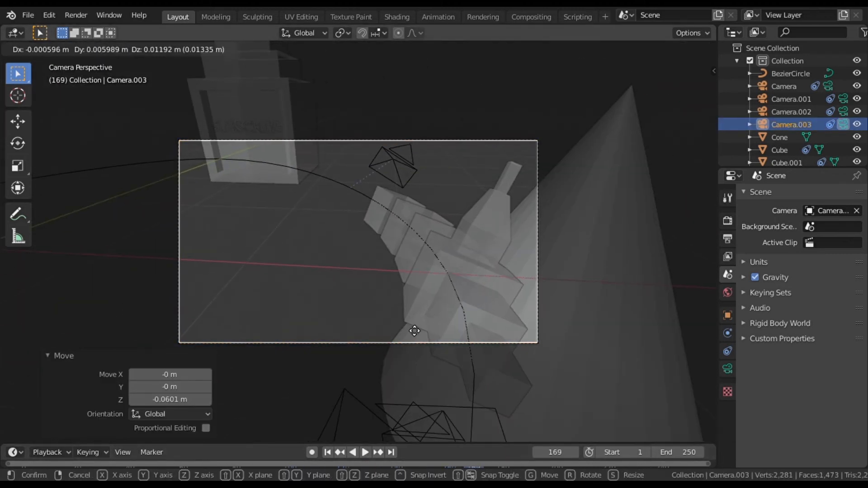
key(x)
click(419, 331)
key(g)
key(z)
click(413, 330)
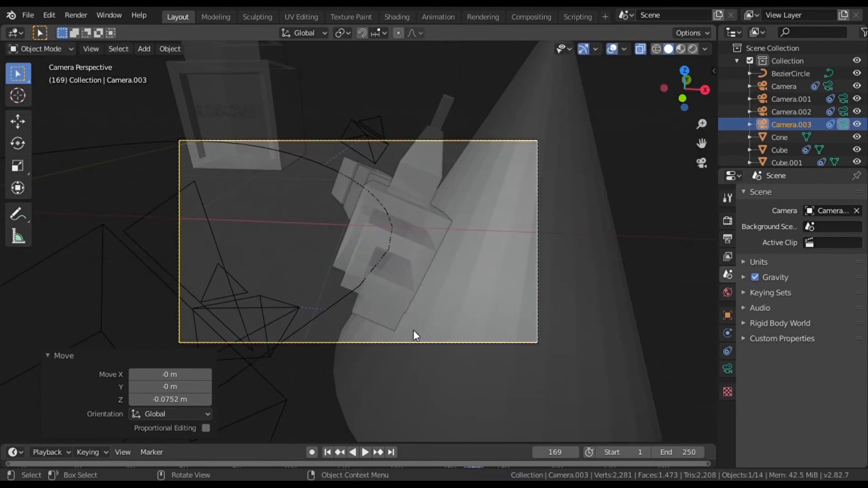
Step: Preview more of the animation through Camera.003 and raise the camera 0.235 m along Z
click(365, 452)
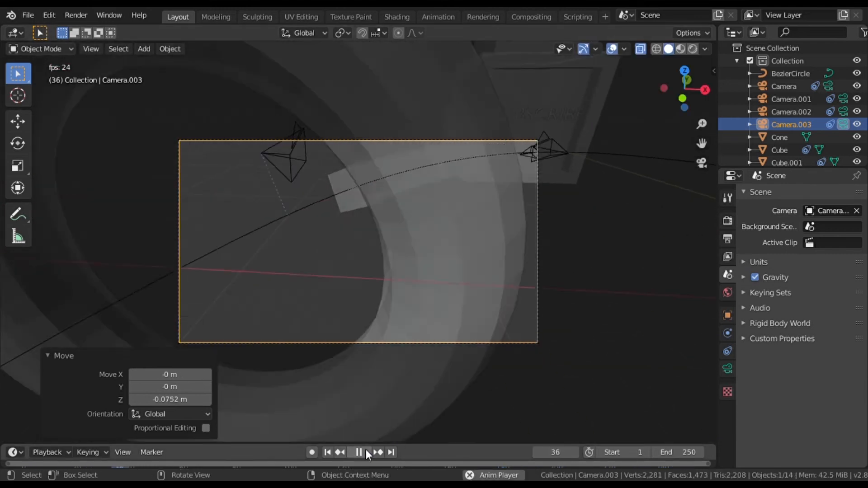
click(366, 451)
key(g)
key(z)
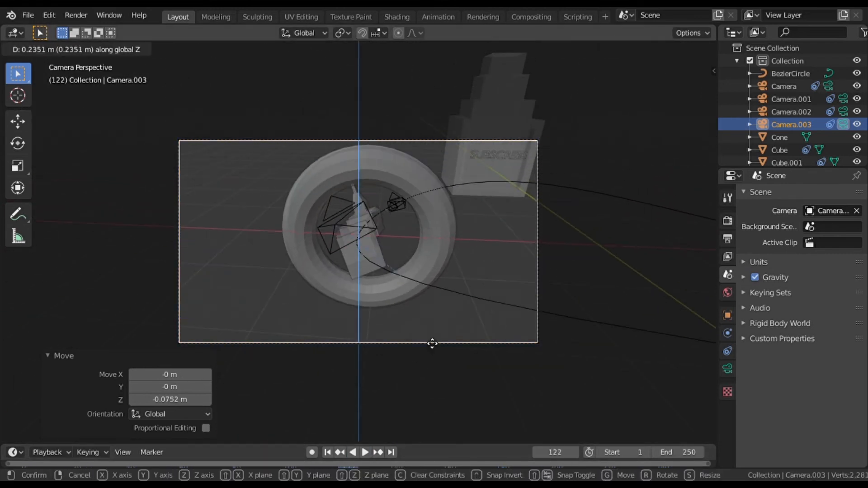
click(429, 344)
Step: Preview the camera motion again and shift Camera.003 by -0.0938 m along X
click(362, 451)
click(364, 451)
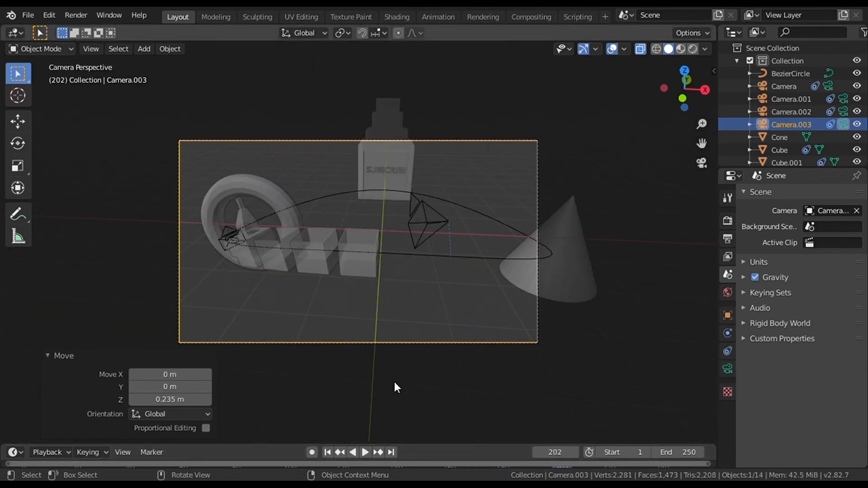
key(g)
key(x)
click(365, 452)
click(365, 452)
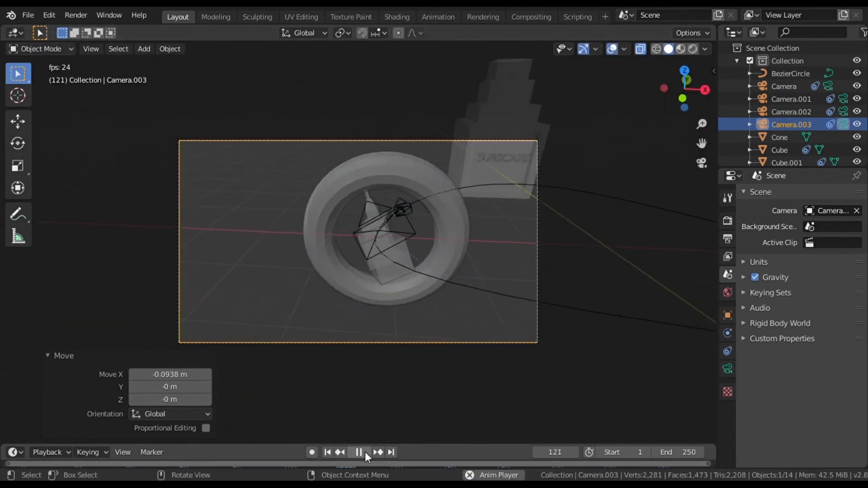
Step: Pause the playback, move Camera.003 0.264 m along X, and replay the animation to check its view
click(364, 451)
key(g)
key(x)
click(362, 451)
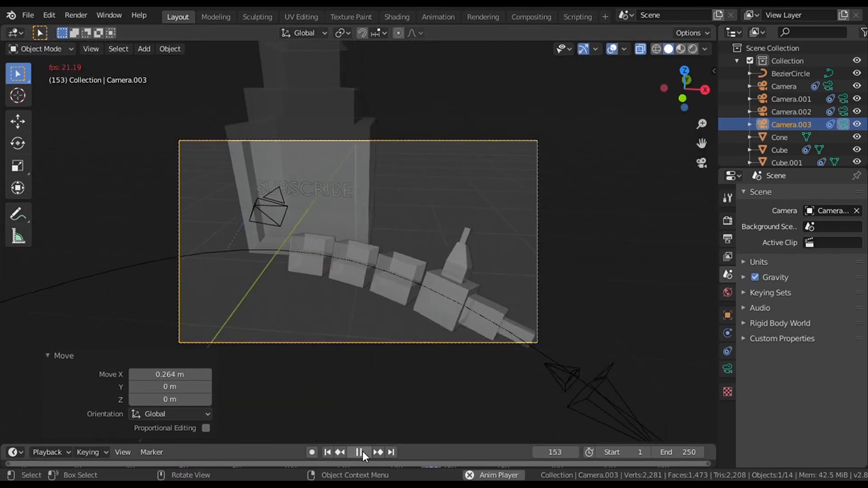
click(362, 451)
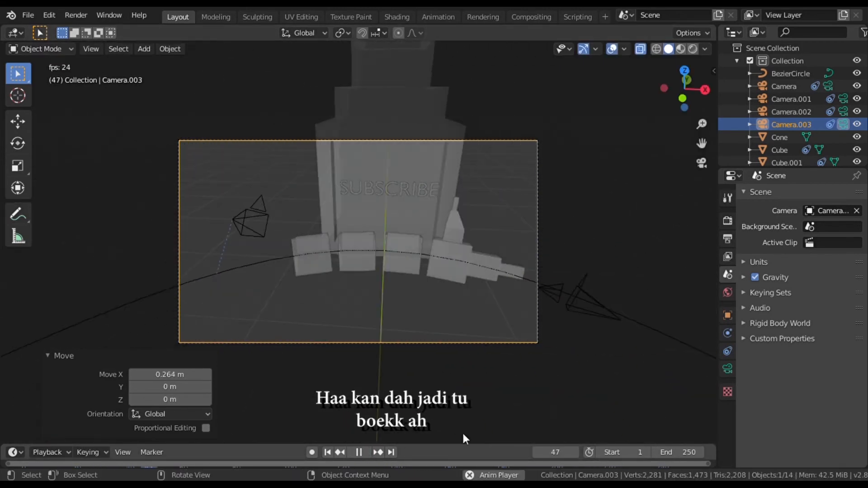
Step: Preview the other views by switching the active scene camera to Camera.001, Camera.002, and back to Camera.003
click(831, 211)
click(836, 210)
click(829, 241)
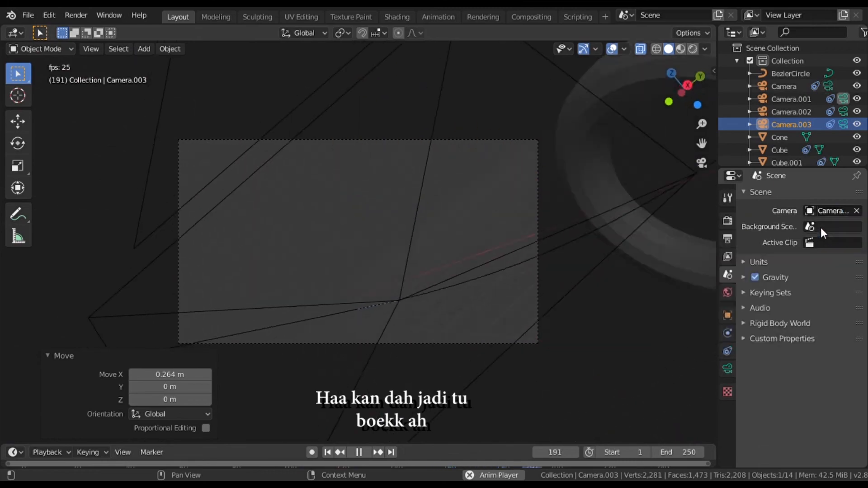
click(823, 212)
click(817, 255)
click(830, 213)
click(741, 267)
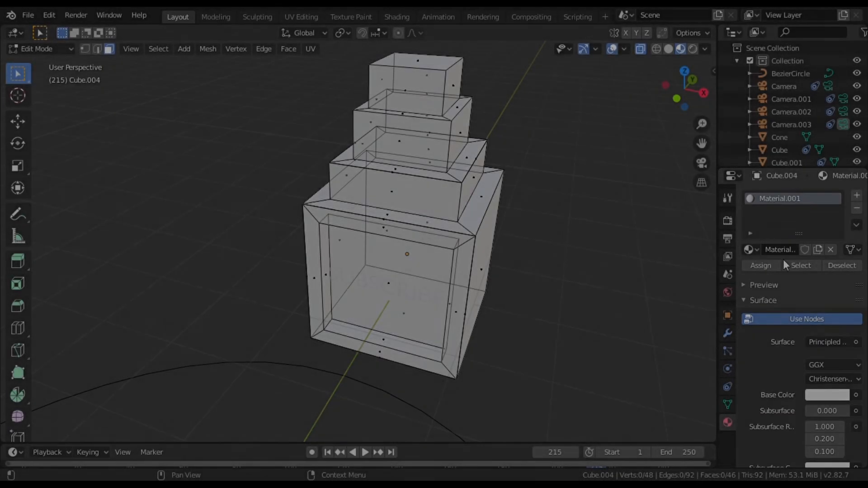
Step: Add a second material with a light blue base color (H 0.656, S 0.288, V 0.906) and assign it to all the tower's faces
drag(784, 259, 803, 270)
click(856, 195)
click(802, 274)
click(826, 421)
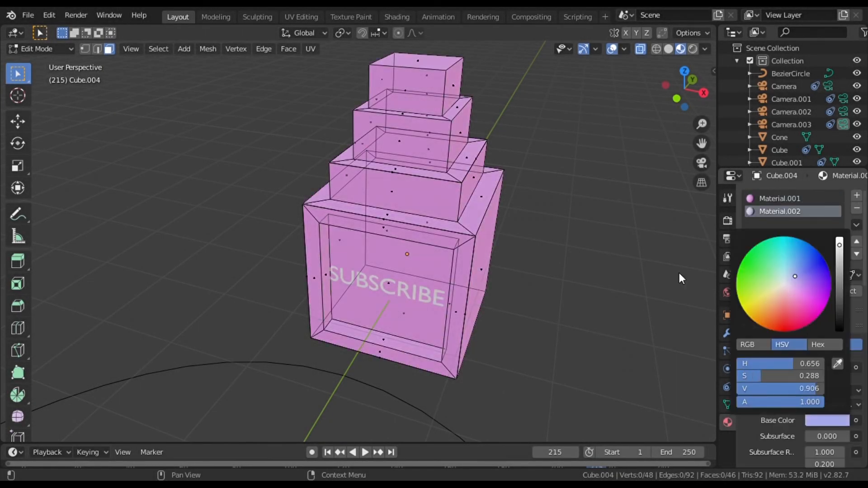
key(a)
click(764, 291)
key(alt+a)
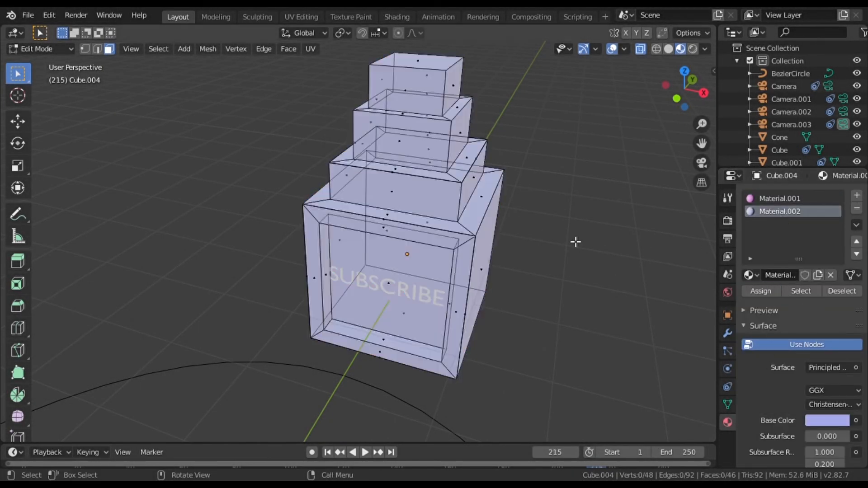
Step: Add a third material with a green base color and a fourth with a pink one (H 0.987, S 0.334, V 0.906)
click(856, 196)
click(800, 275)
click(816, 420)
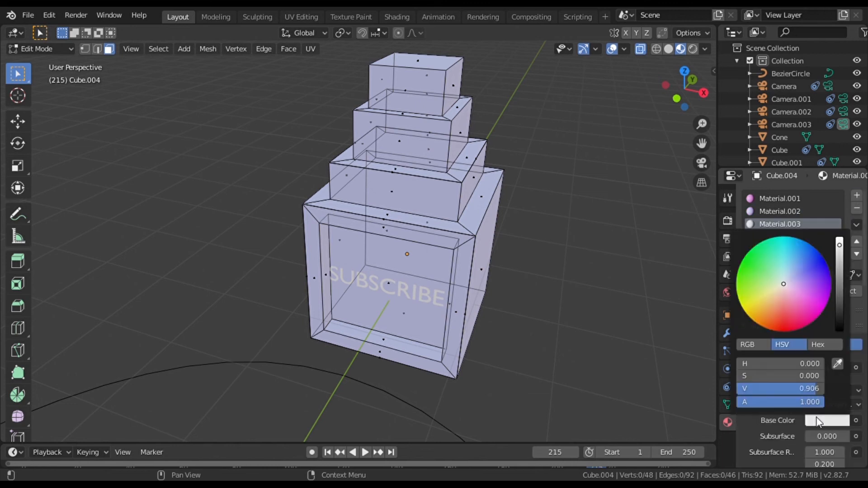
click(768, 270)
click(827, 421)
click(785, 300)
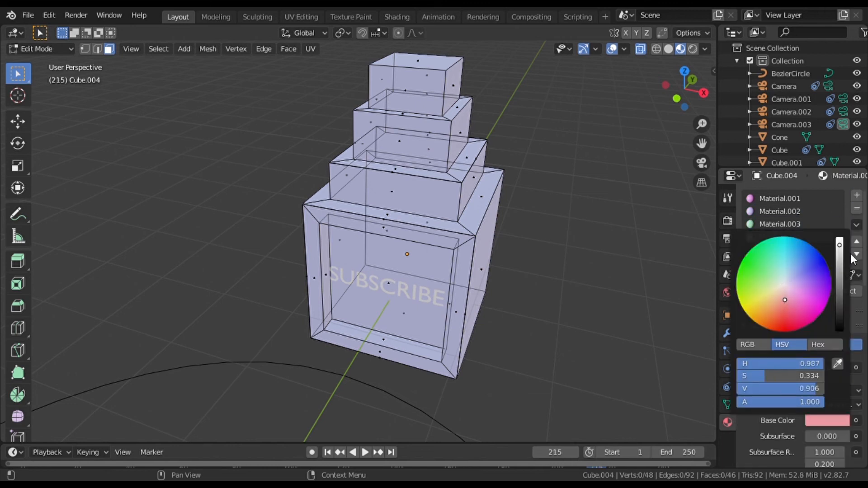
Step: Add a fifth material to the tower's slots and give it a pale yellow base color
click(858, 197)
click(796, 276)
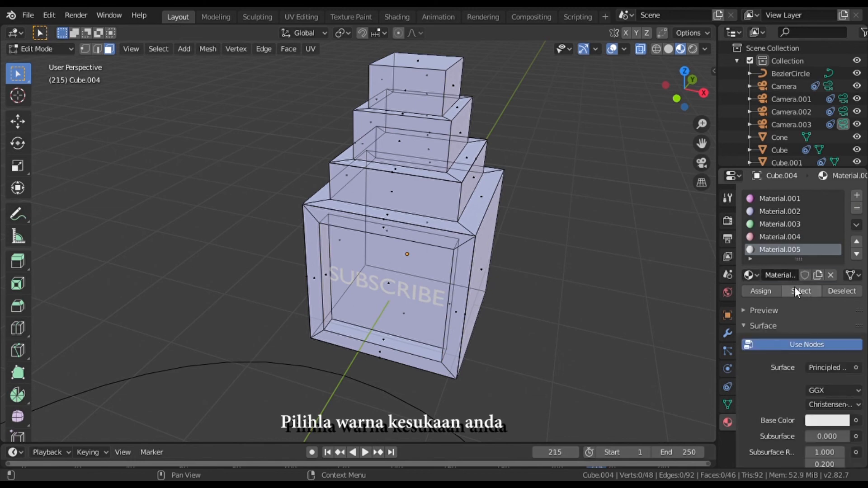
click(825, 420)
click(786, 211)
Step: Examine the tower and its SUBSCRIBE text from the front, and the whole scene in material preview with overlays hidden
key(KP_1)
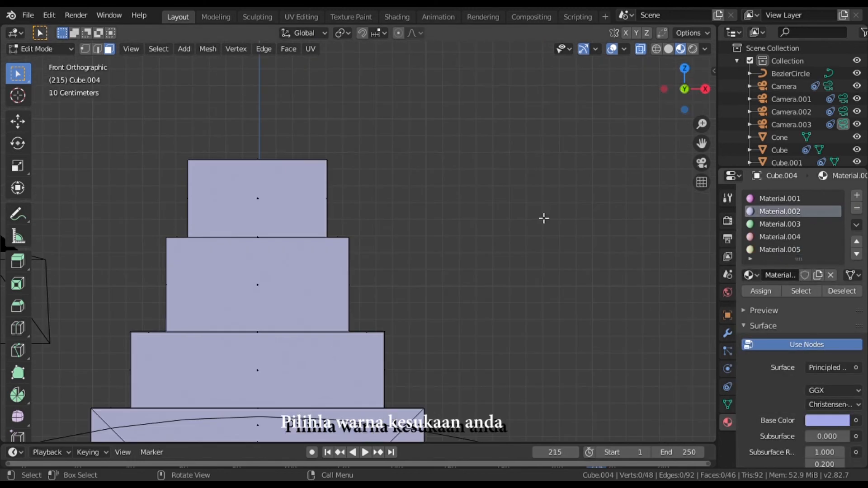
shift+middle_drag(299, 173, 370, 377)
scroll(787, 113, down, 4)
click(787, 140)
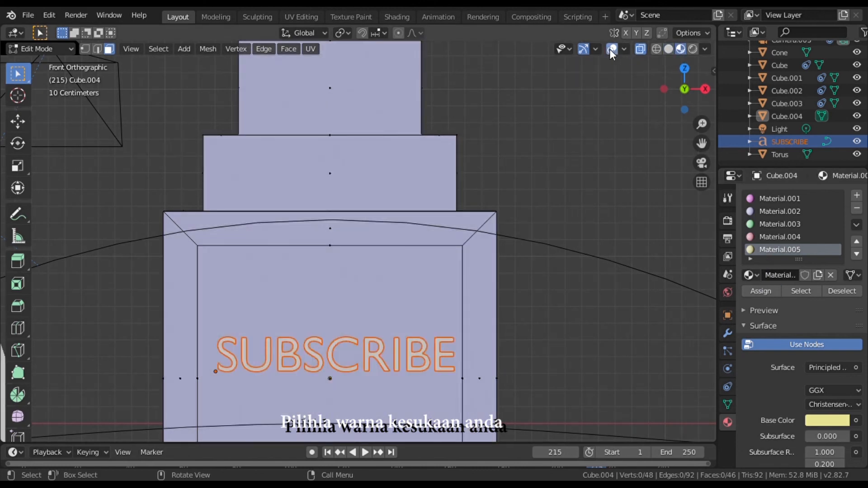
click(655, 50)
click(680, 49)
scroll(488, 253, down, 3)
middle_drag(489, 253, 404, 281)
scroll(403, 281, down, 5)
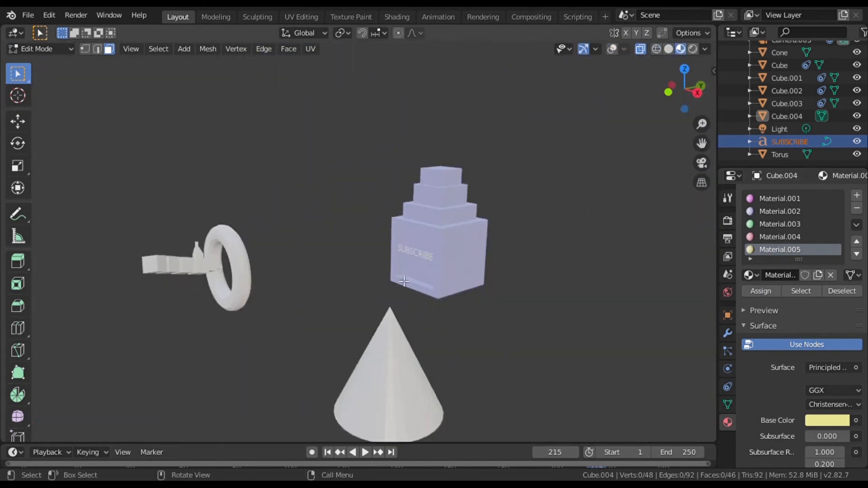
Step: Leave the tower's Edit Mode, show the viewport overlays again, and enter Edit Mode on the cone
key(Tab)
click(376, 389)
scroll(335, 335, down, 4)
click(770, 115)
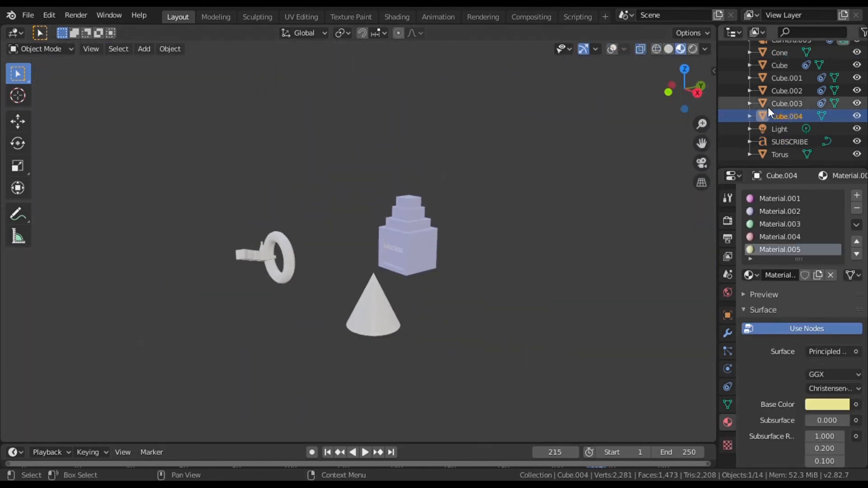
drag(370, 303, 382, 316)
middle_drag(397, 289, 407, 302)
click(612, 49)
click(384, 321)
key(Tab)
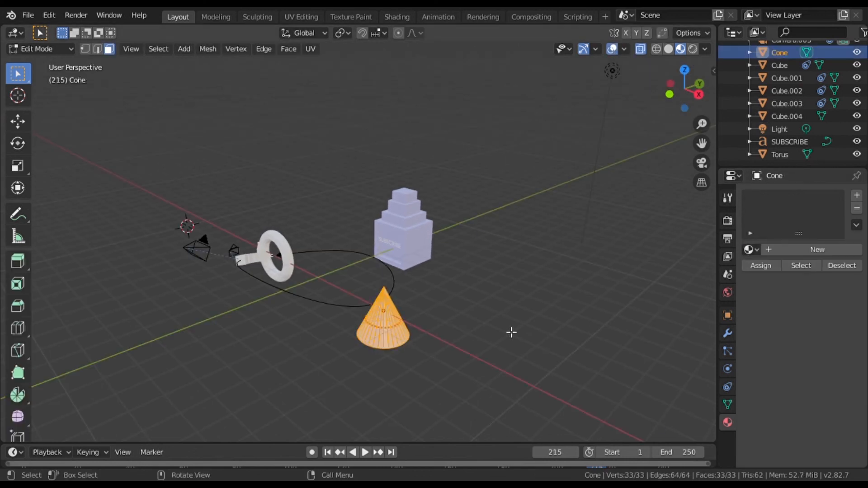
Step: Give the cone the existing pink Material.004 and deselect its faces
click(749, 249)
click(696, 295)
click(750, 249)
click(732, 317)
click(291, 253)
Step: Return to Object Mode, select the torus, and give it the existing pale yellow material
scroll(294, 252, up, 4)
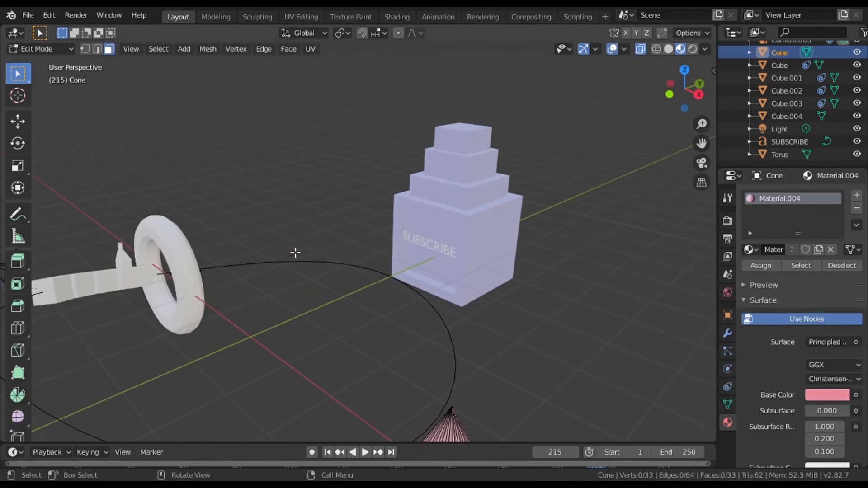
key(Tab)
click(192, 275)
click(750, 249)
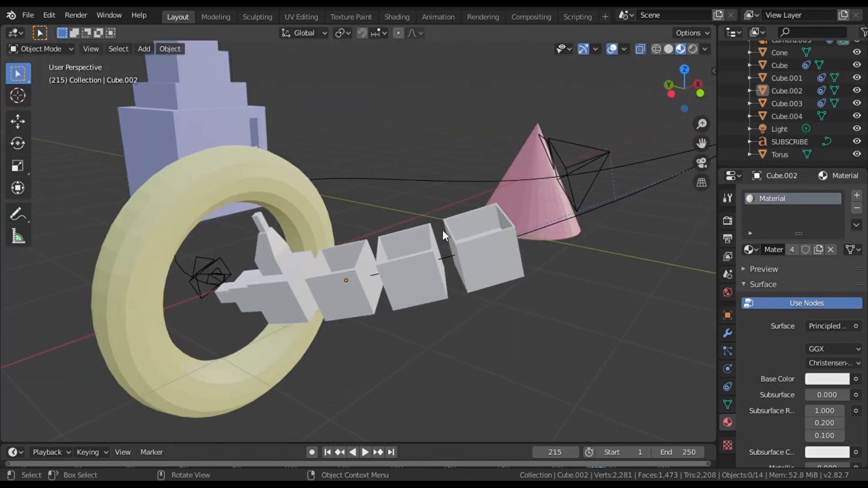
Step: Color the train with existing materials: pale yellow locomotive, then purple, light blue, and pink Material.004 cars
click(751, 249)
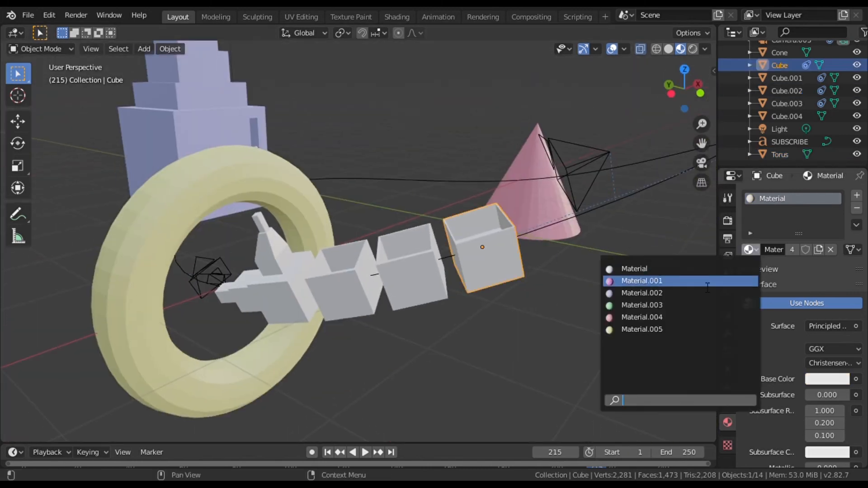
click(750, 249)
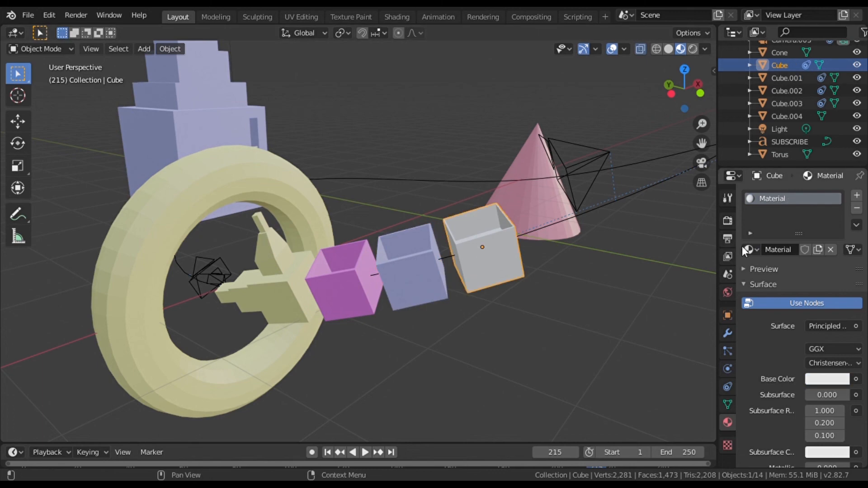
click(748, 250)
click(668, 300)
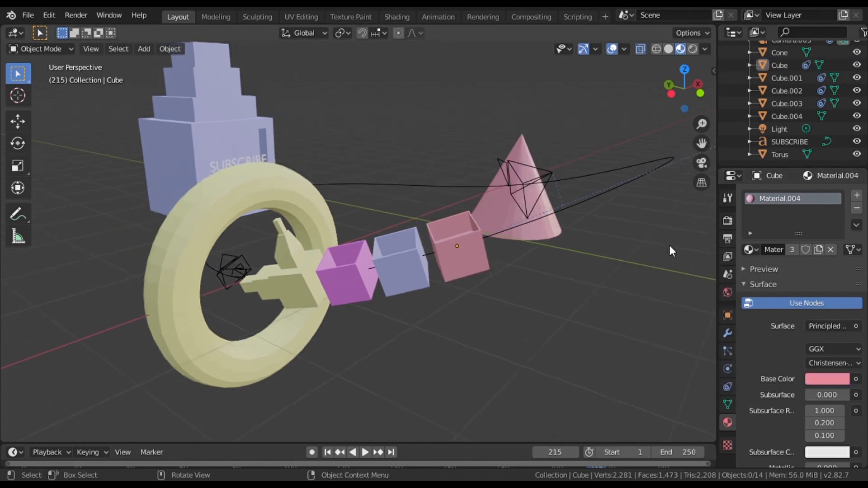
Step: In top view, add a mesh plane, clear its location, and scale it by 6.487 as the ground
drag(684, 90, 633, 93)
drag(701, 143, 569, 158)
scroll(631, 350, down, 3)
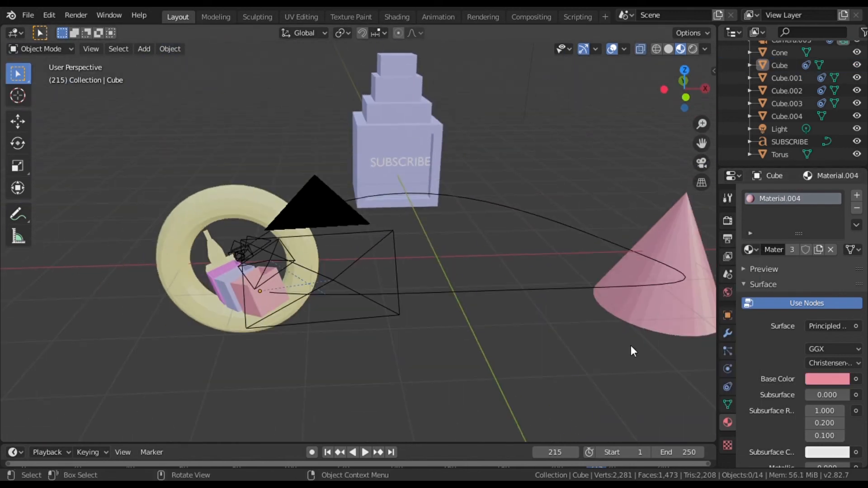
drag(684, 91, 588, 131)
click(684, 72)
scroll(497, 181, down, 4)
click(143, 49)
mouse_move(159, 62)
click(255, 63)
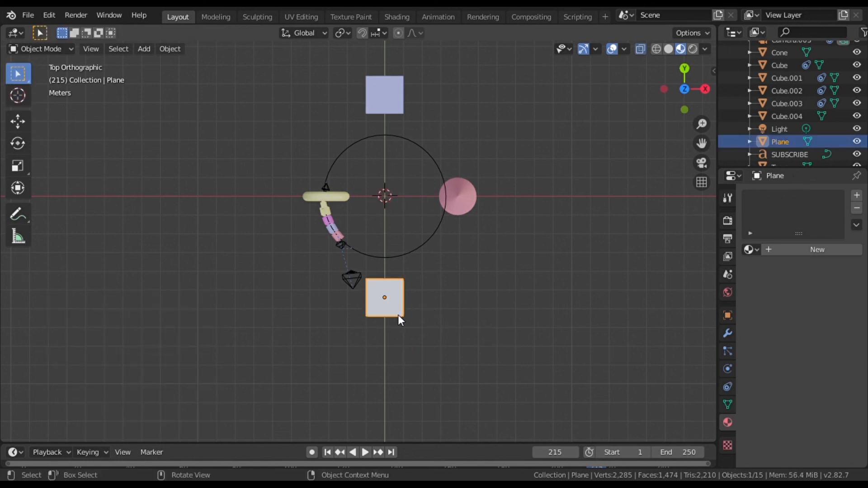
key(alt+g)
key(s)
click(718, 402)
Step: In front view, lower the ground plane 1.05 m along Z, and play the animation
click(684, 109)
key(g)
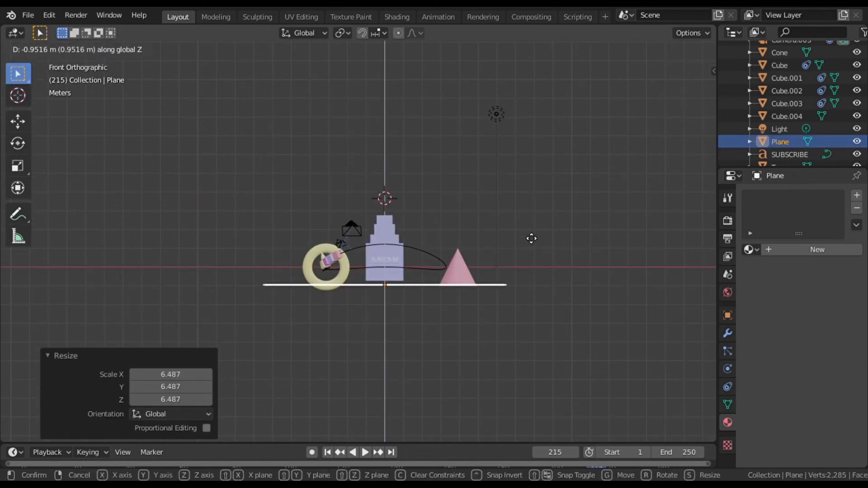
drag(693, 97, 691, 163)
key(space)
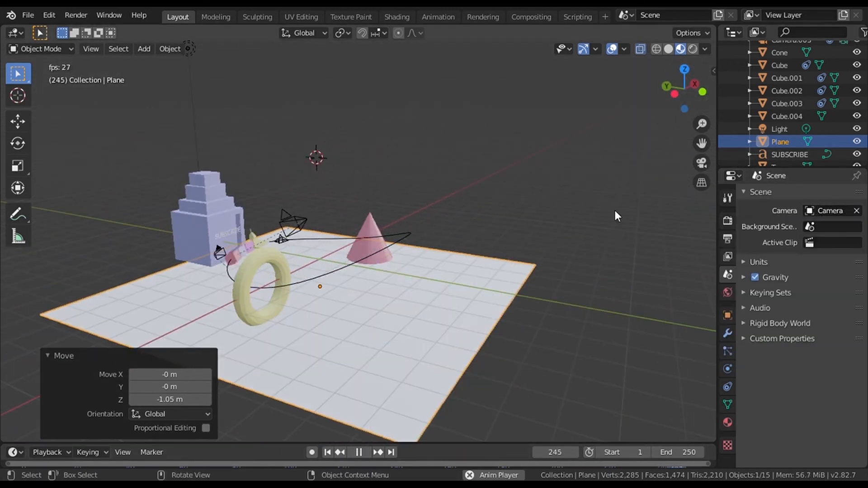
Step: View the playing animation from the active scene camera, Camera, and switch the scene camera to Camera.001
click(701, 163)
click(830, 210)
click(807, 240)
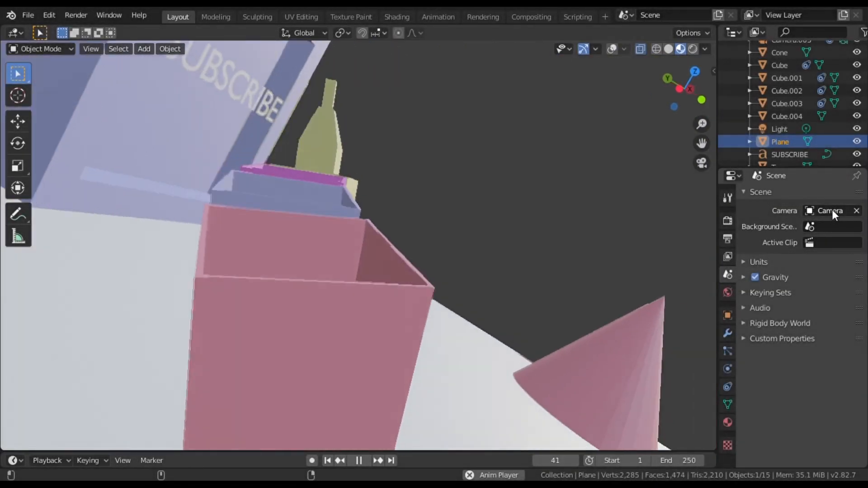
click(832, 210)
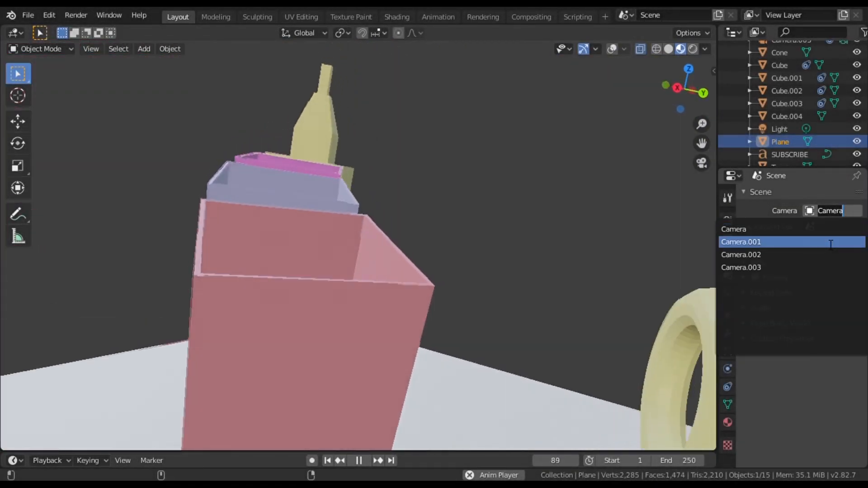
click(825, 242)
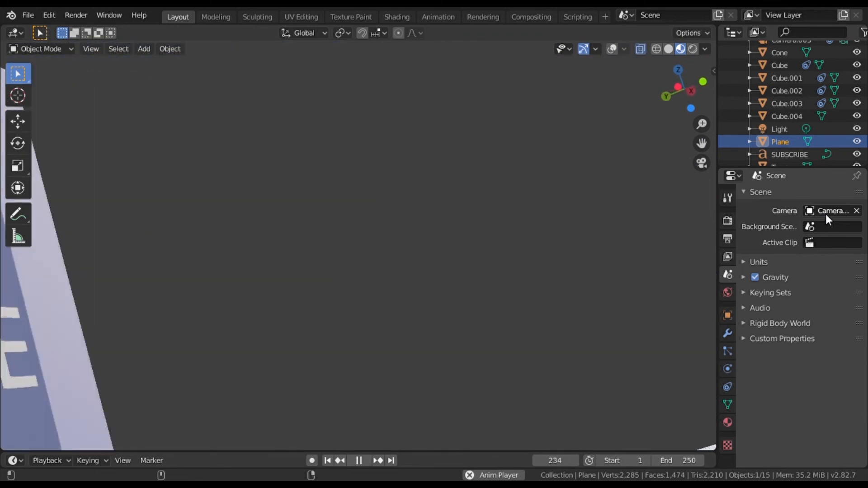
Step: Preview the playing animation through Camera.002 and Camera.003, and set the active scene camera back to Camera
click(825, 214)
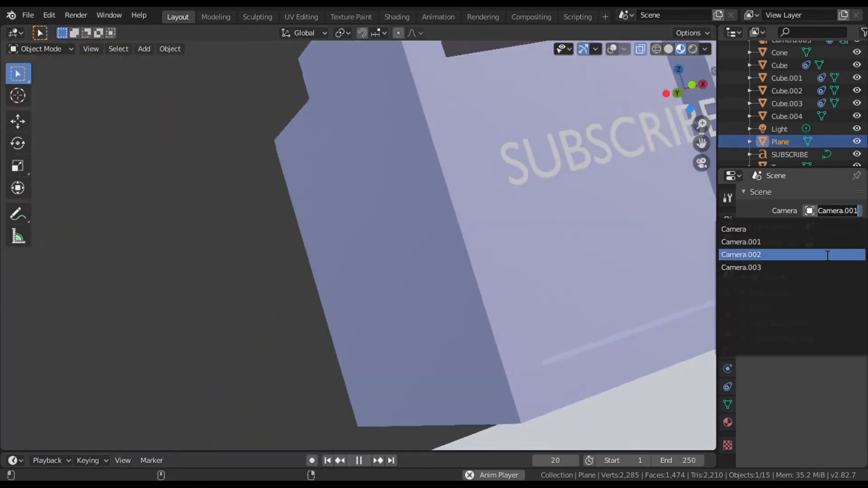
click(821, 251)
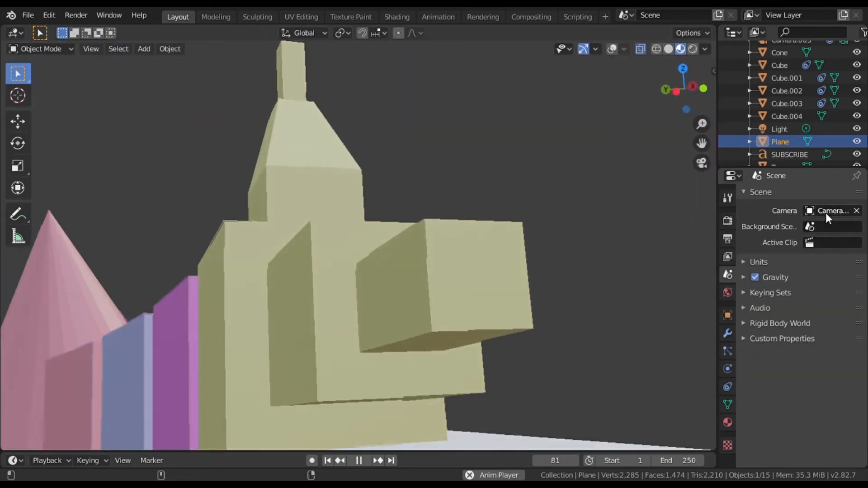
click(825, 212)
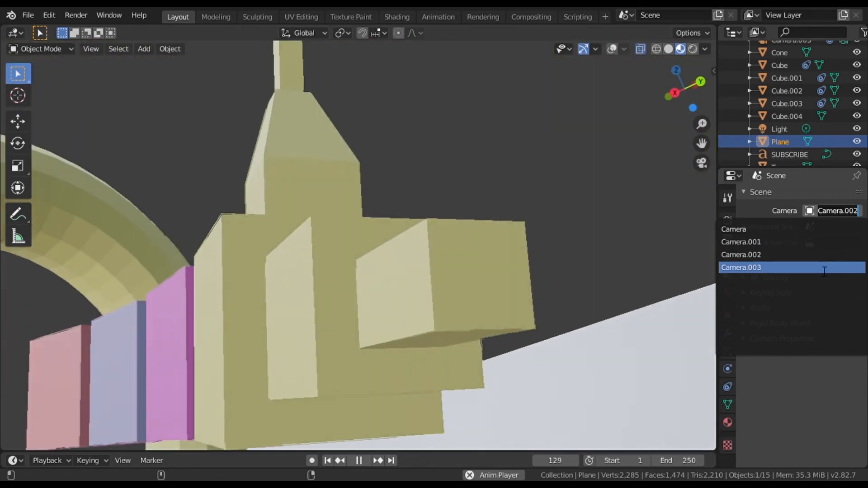
click(824, 267)
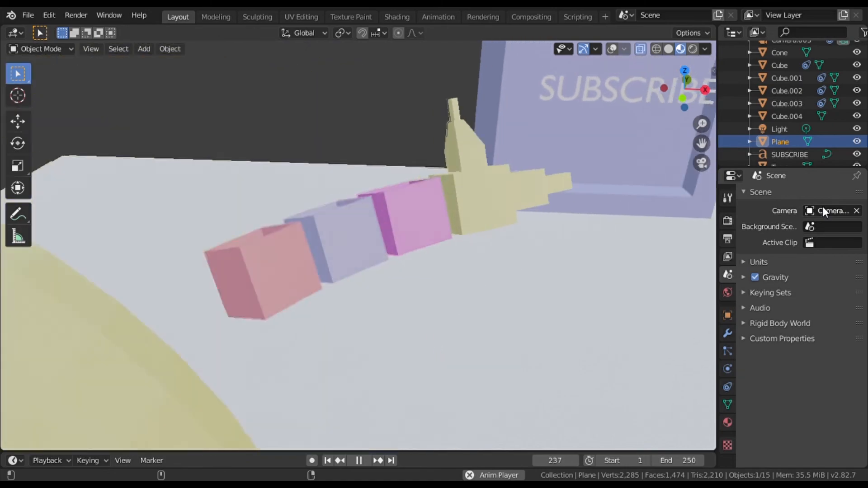
click(823, 208)
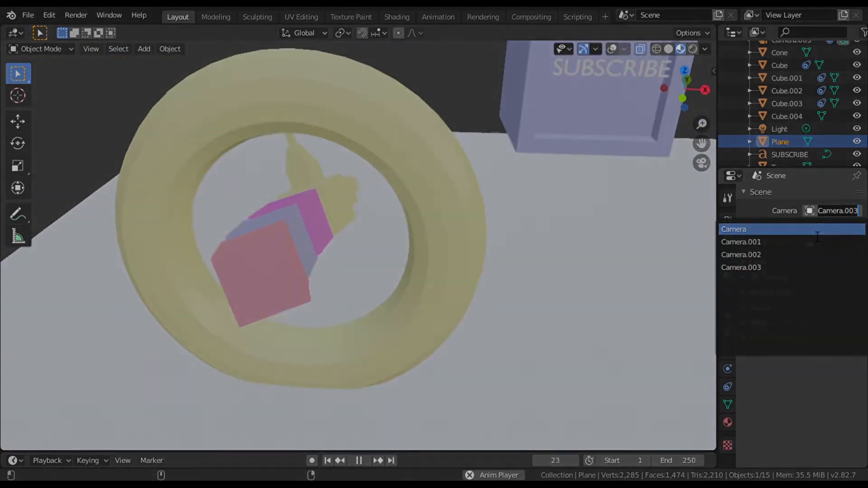
click(815, 230)
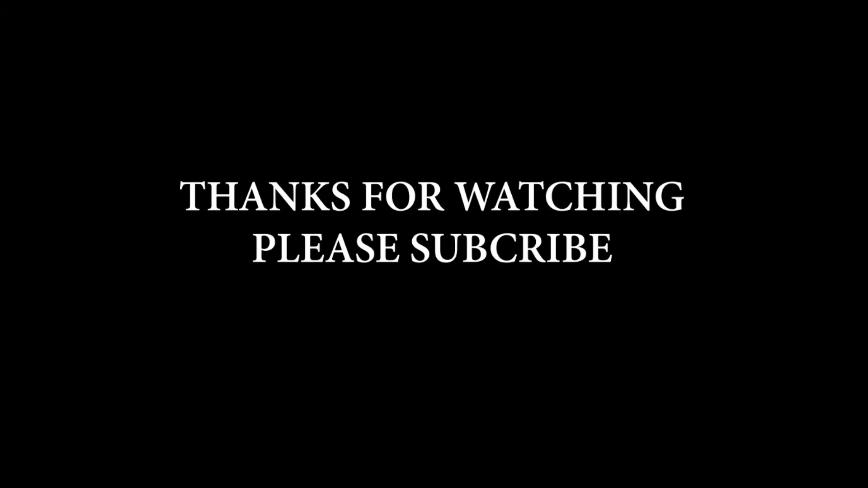